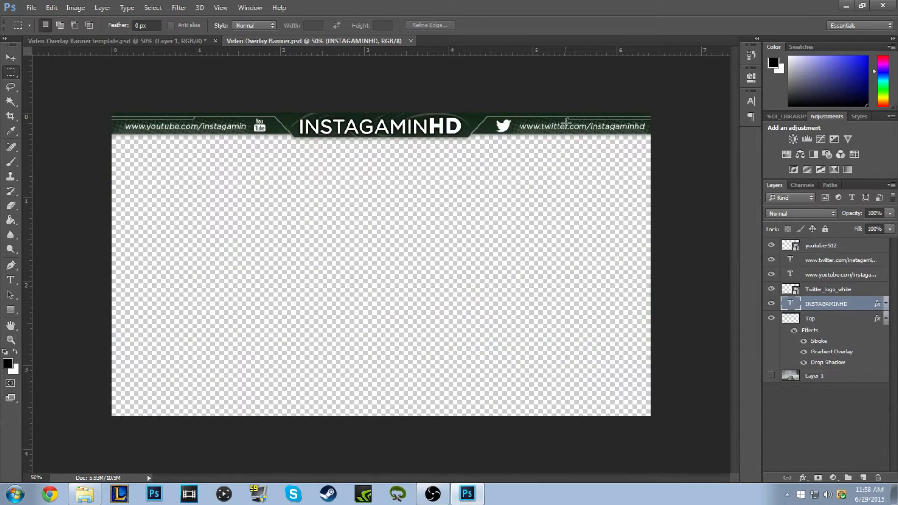
- Switch from the finished banner to the Video Overlay Banner template.psd document
drag(65, 91, 728, 89)
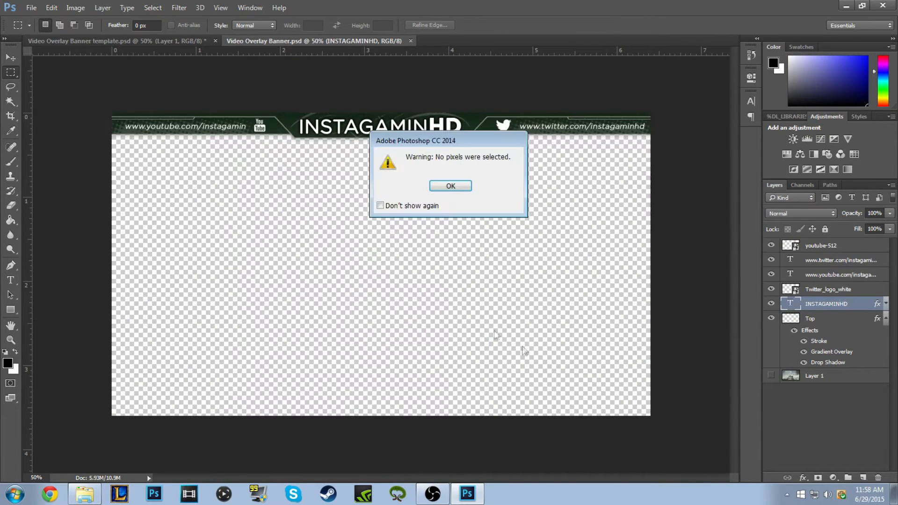
click(452, 190)
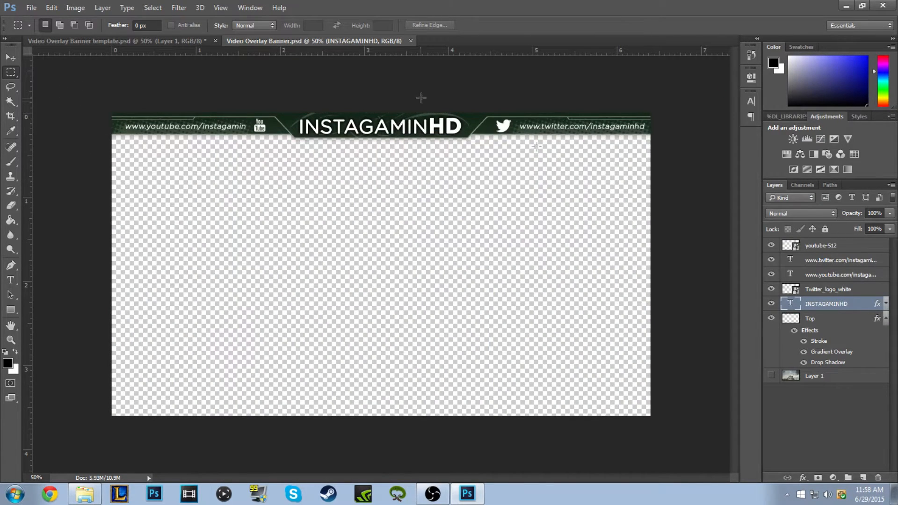
click(107, 40)
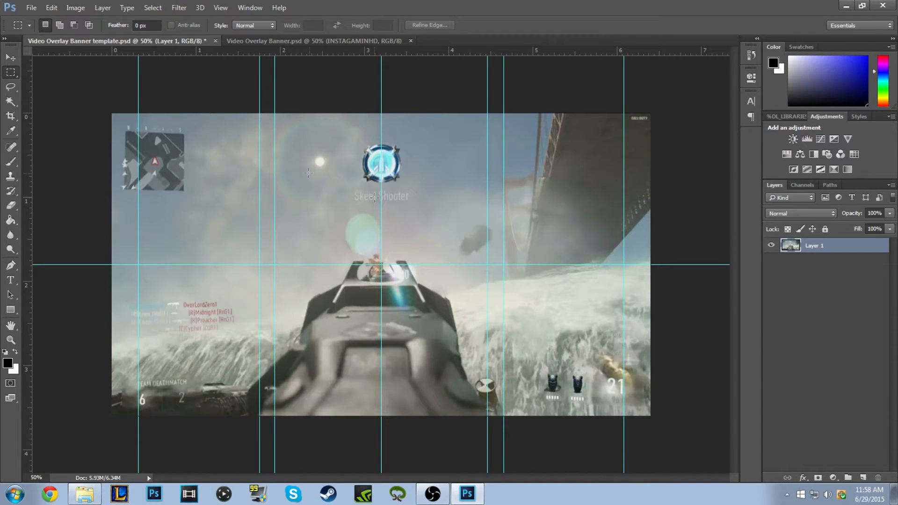
key(h)
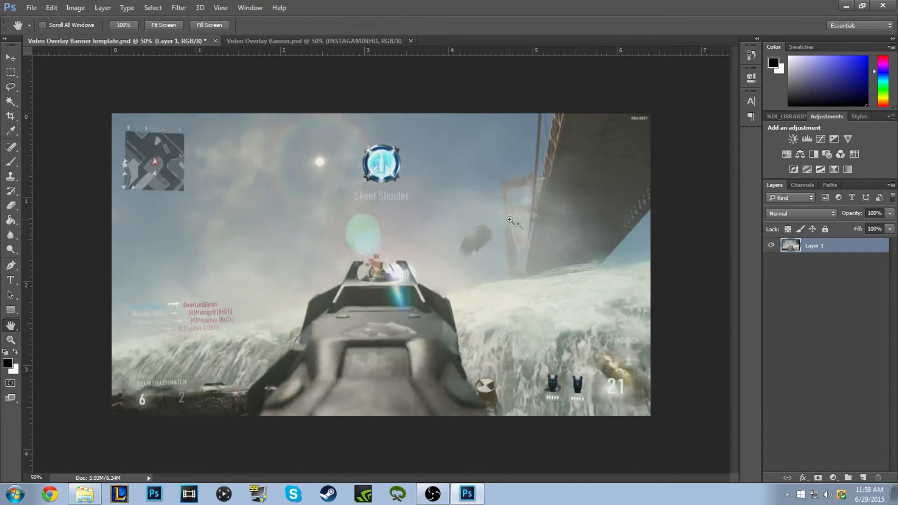
- Create a new 1920 × 1080 pixel document at 300 pixels/inch in RGB Color with a white background
click(30, 6)
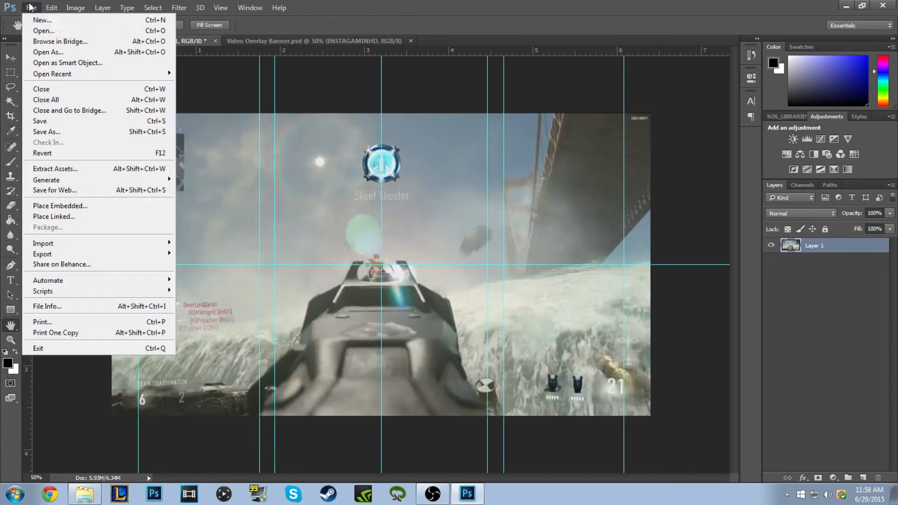
click(59, 17)
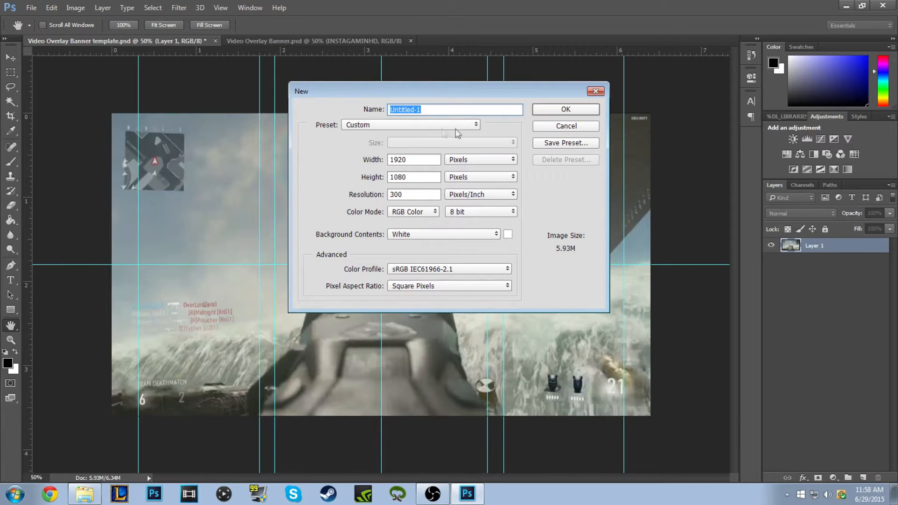
drag(428, 157, 389, 160)
drag(410, 191, 369, 162)
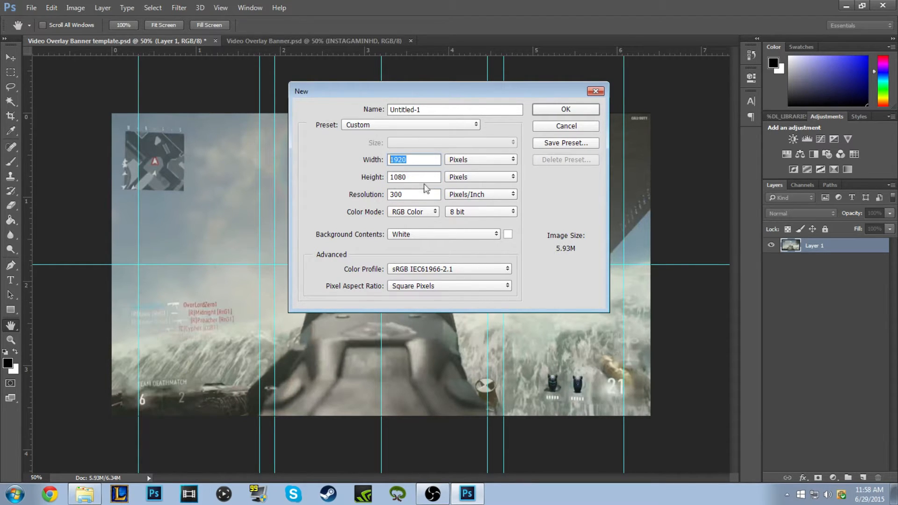
drag(426, 178, 356, 188)
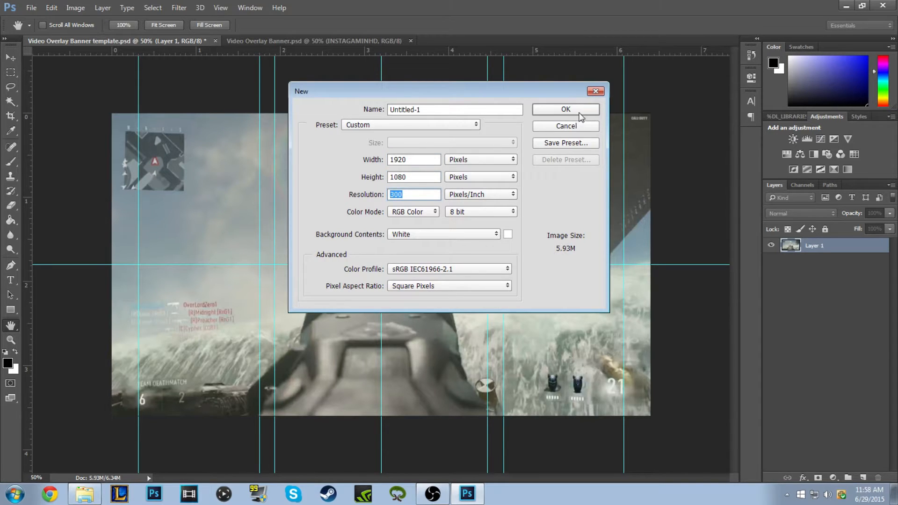
click(578, 113)
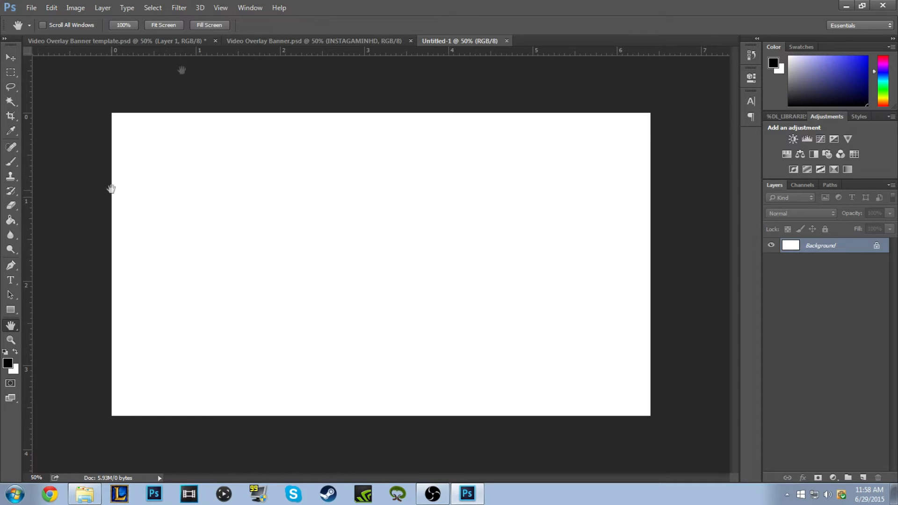
- In Video Overlay Banner template.psd, draw a closed Pen path for the stepped left banner half, from the leftmost guide to just past the centre guide
click(165, 42)
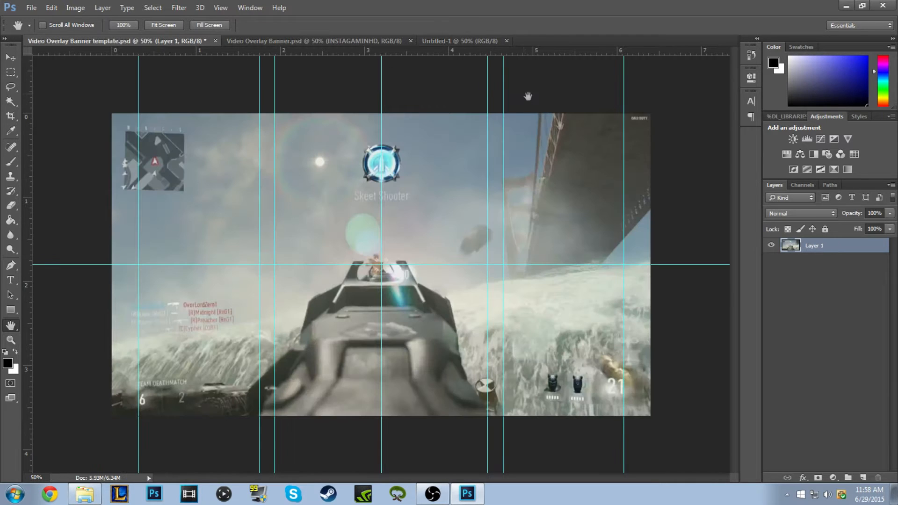
click(466, 42)
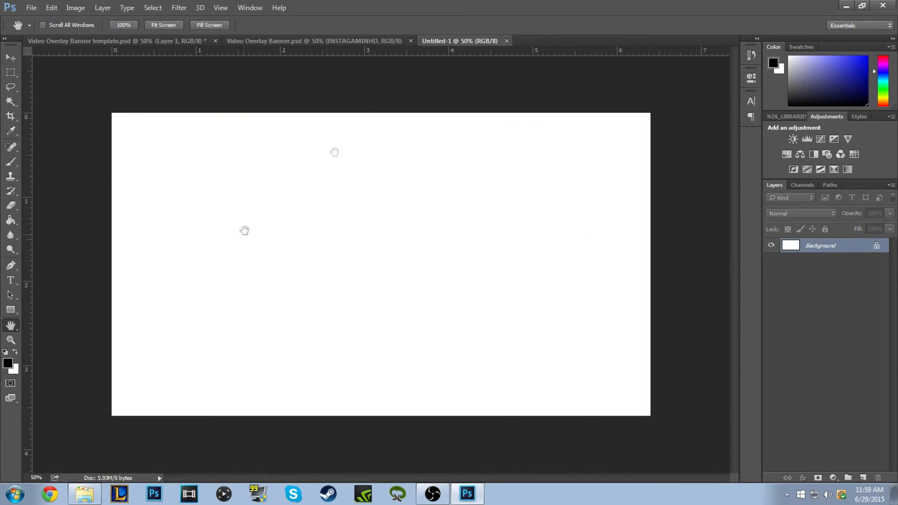
click(144, 44)
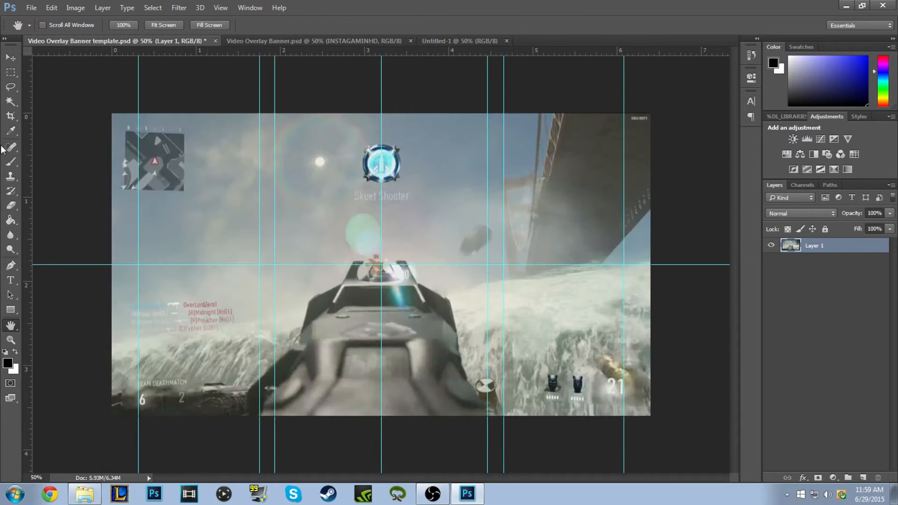
click(11, 266)
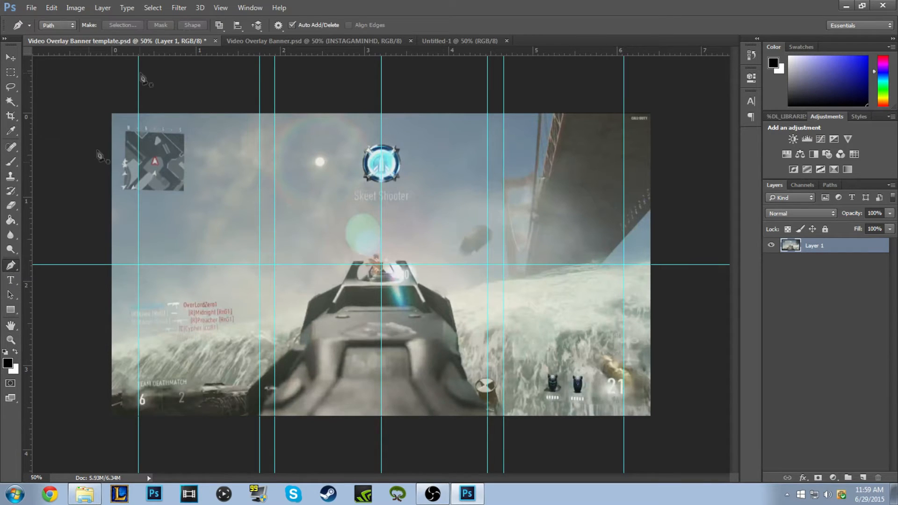
click(138, 114)
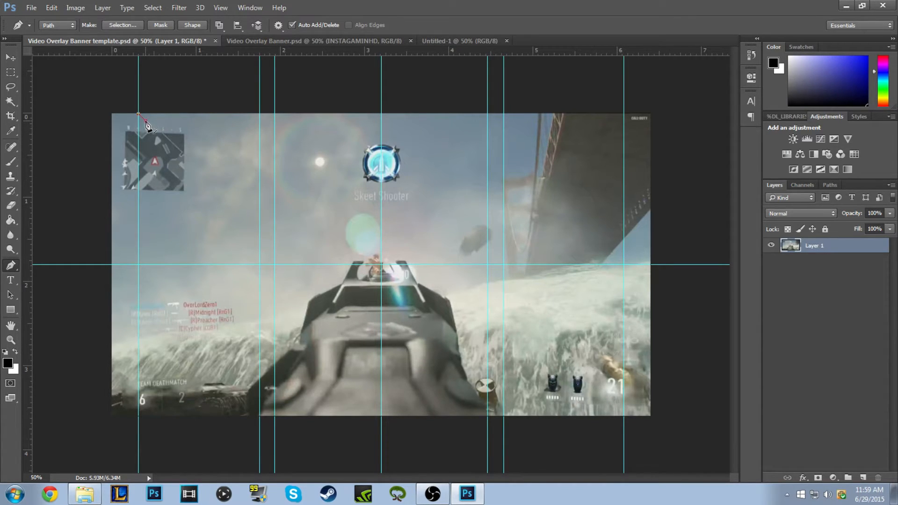
click(302, 121)
click(321, 140)
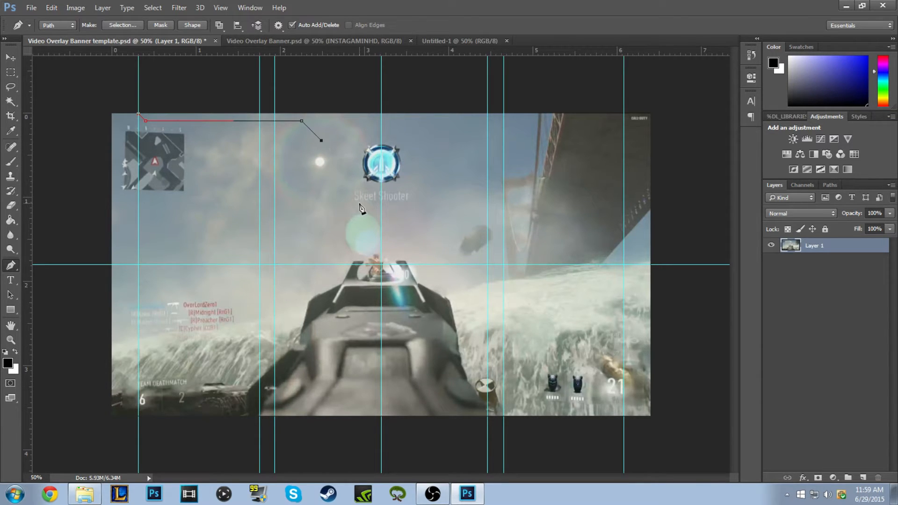
click(398, 140)
click(398, 80)
click(253, 81)
click(219, 81)
click(143, 81)
click(139, 114)
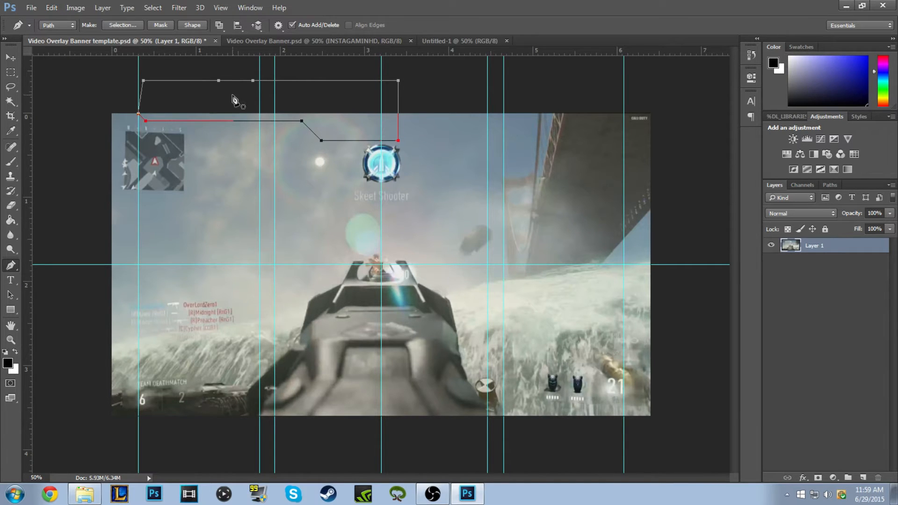
- Add a new layer and convert the banner path into an anti-aliased new selection with a 0 pixel feather
right_click(234, 96)
click(863, 477)
click(863, 477)
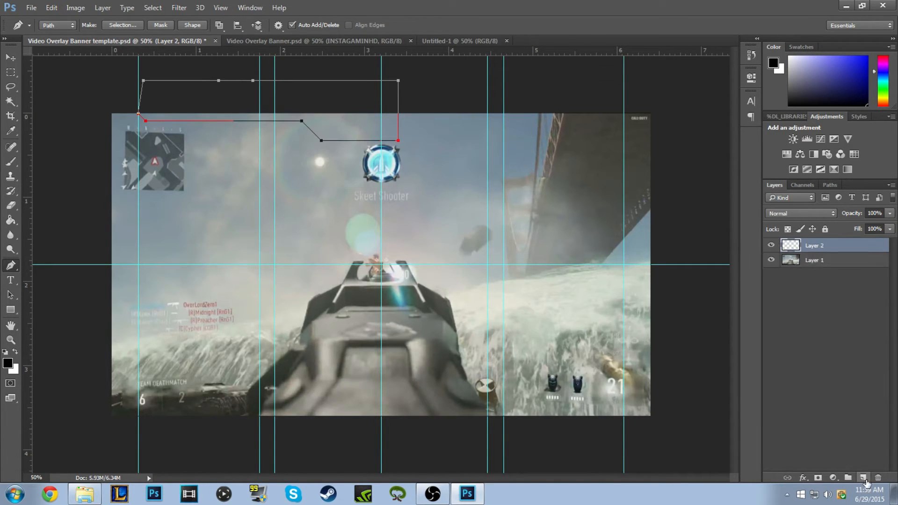
right_click(302, 121)
click(360, 191)
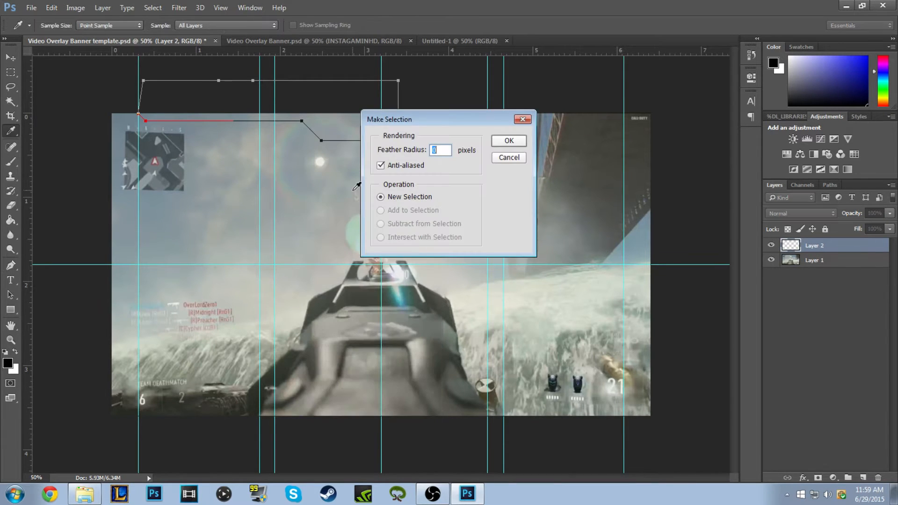
click(508, 141)
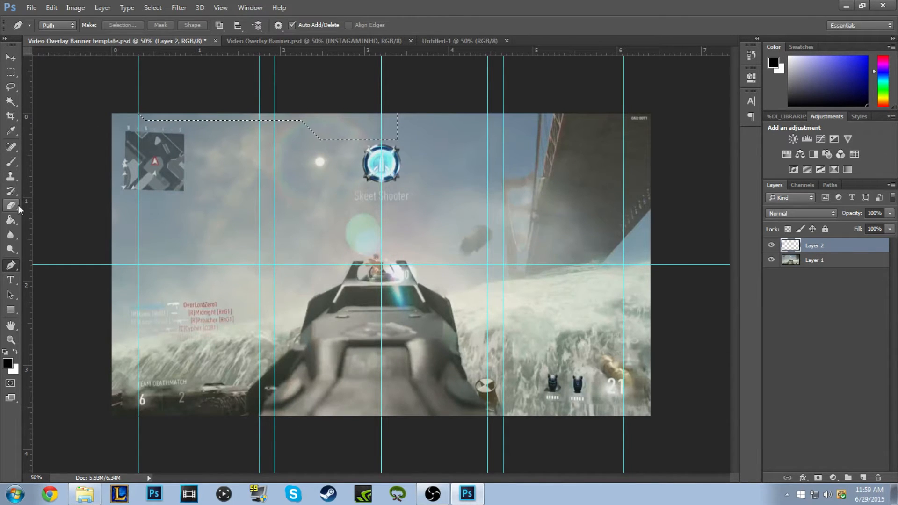
- Fill the banner selection with dark green in Normal mode at 100% opacity and deselect it
click(10, 73)
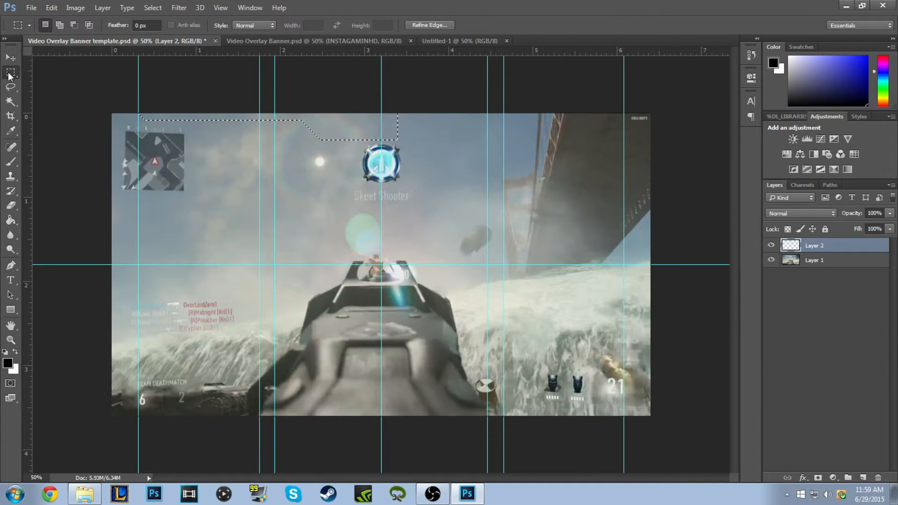
right_click(291, 144)
click(331, 306)
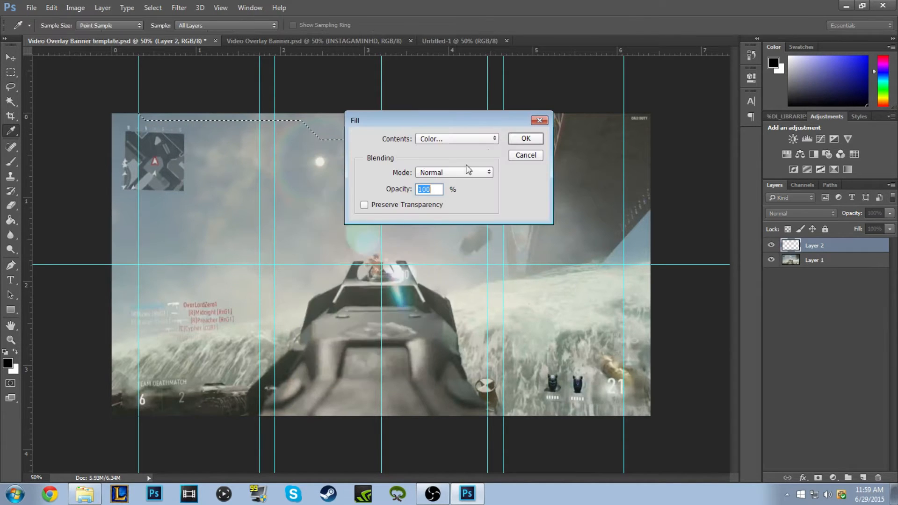
click(525, 139)
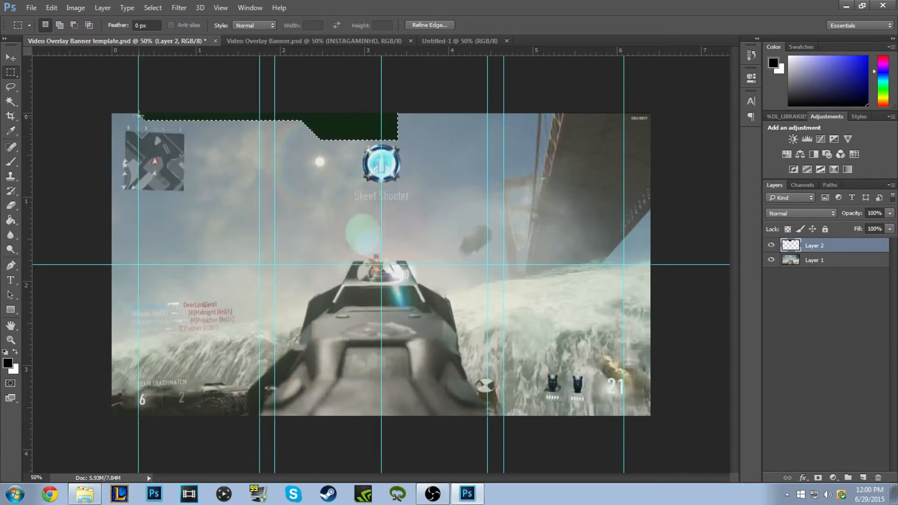
click(334, 193)
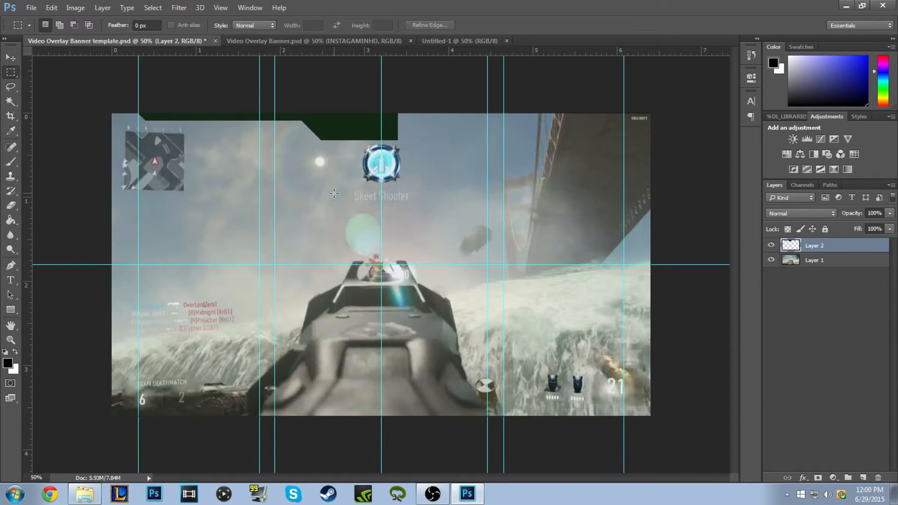
- Save the template document and hide the guides to check the green banner half against the footage
key(ctrl+semicolon)
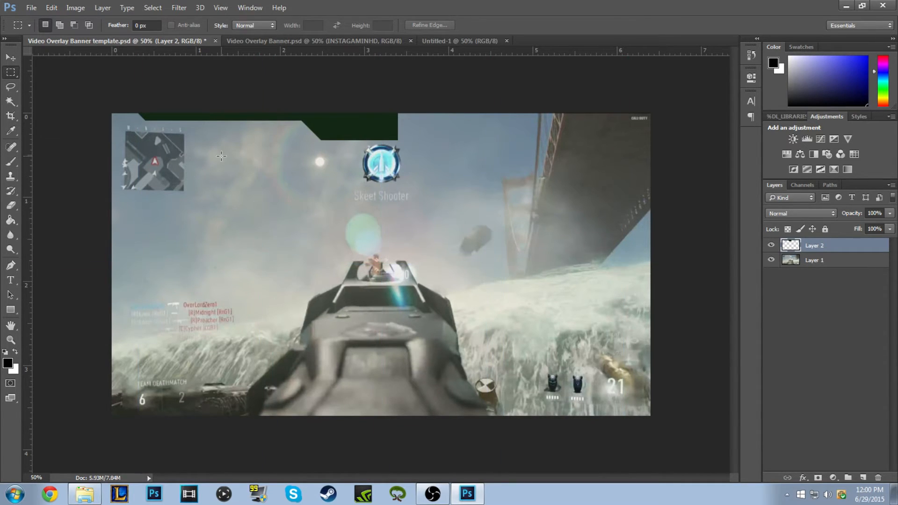
key(ctrl+semicolon)
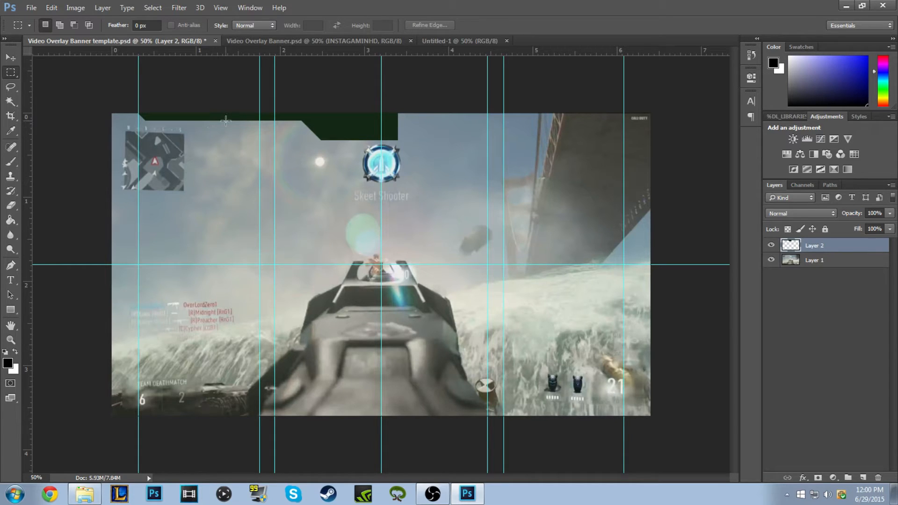
key(ctrl+s)
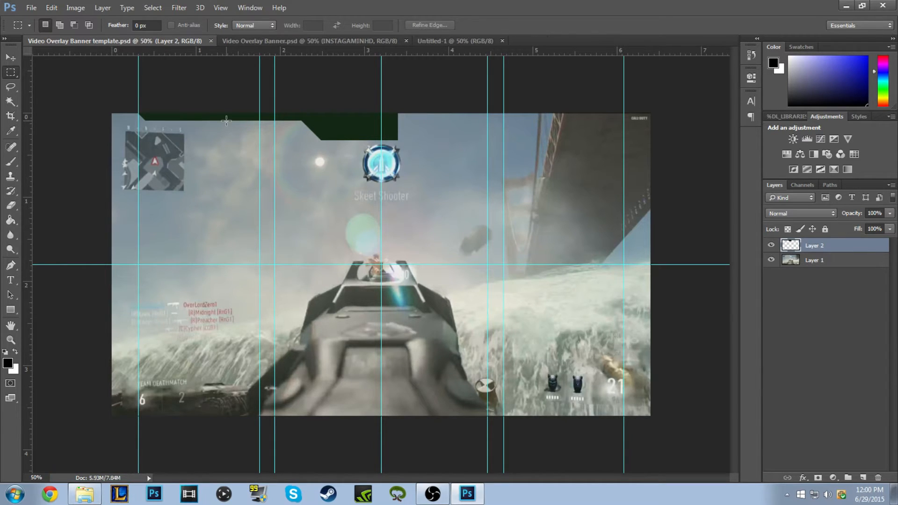
key(ctrl+semicolon)
key(ctrl+semicolon)
key(ctrl+semicolon)
key(ctrl+semicolon)
key(ctrl+semicolon)
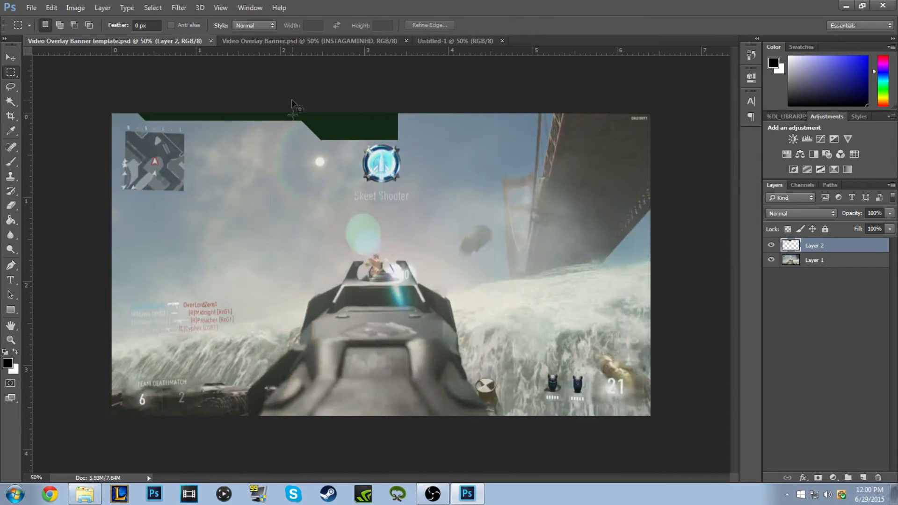
key(ctrl+semicolon)
key(ctrl+semicolon)
key(ctrl+semicolon)
- Duplicate the green banner half on Layer 2 and flip the copy horizontally
key(ctrl+j)
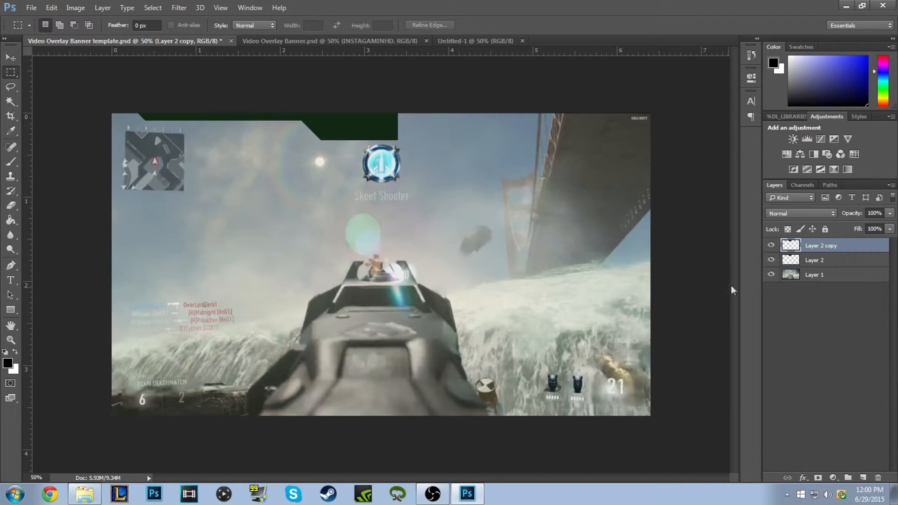
key(ctrl+t)
right_click(371, 135)
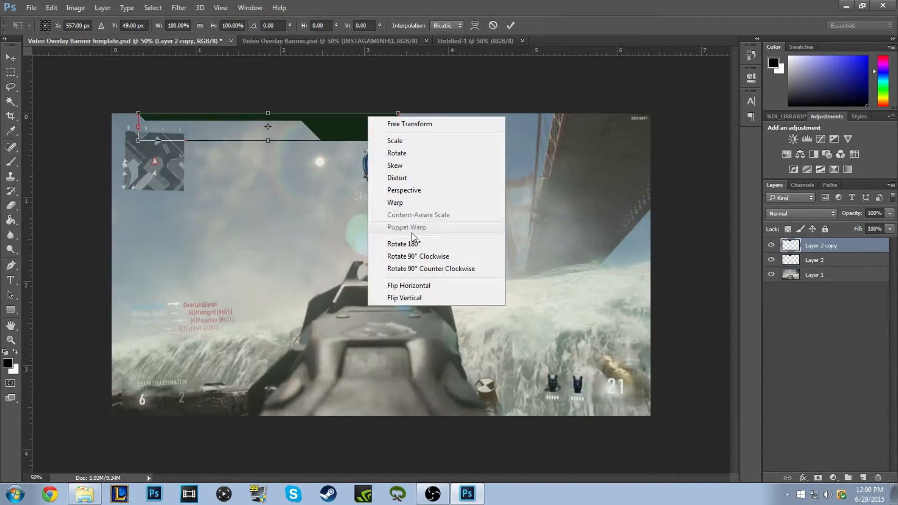
click(430, 290)
- Move the flipped banner half right until its outer end meets the rightmost guide, with the guides shown, and apply the transform
drag(339, 130, 548, 132)
key(ctrl+semicolon)
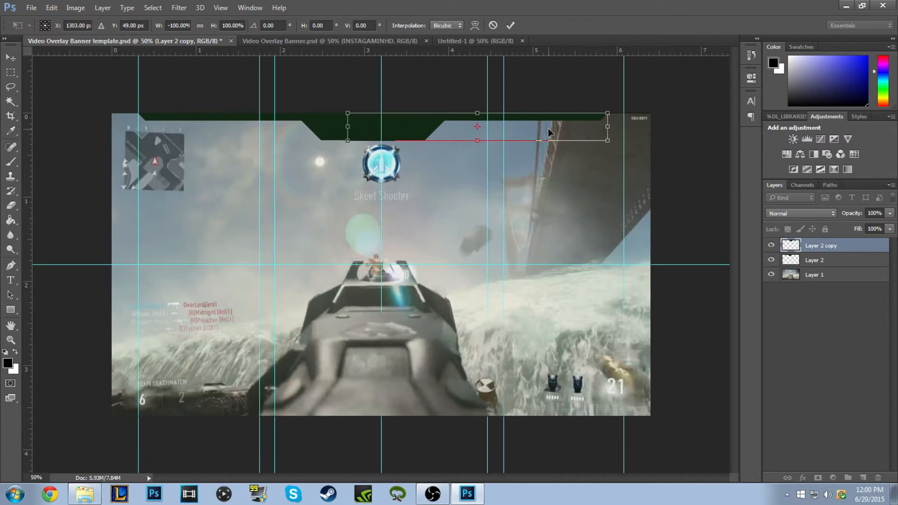
drag(524, 125, 541, 122)
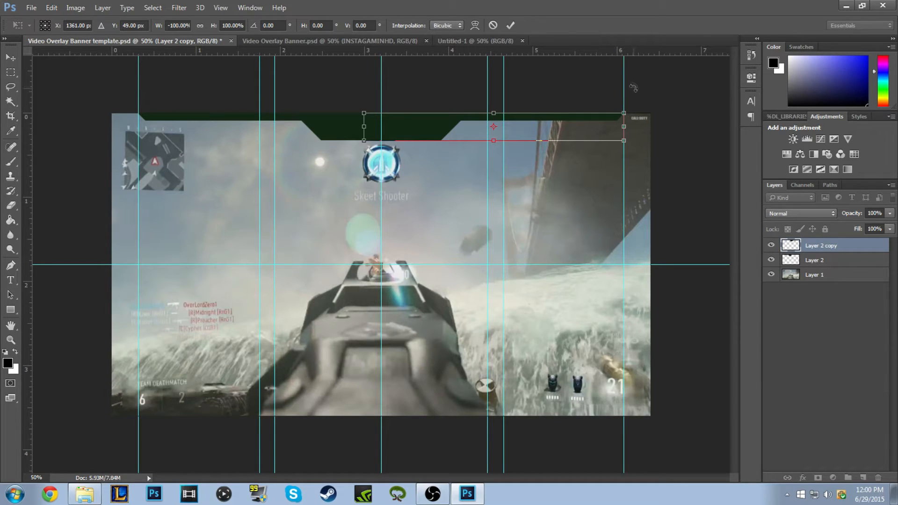
key(Return)
key(m)
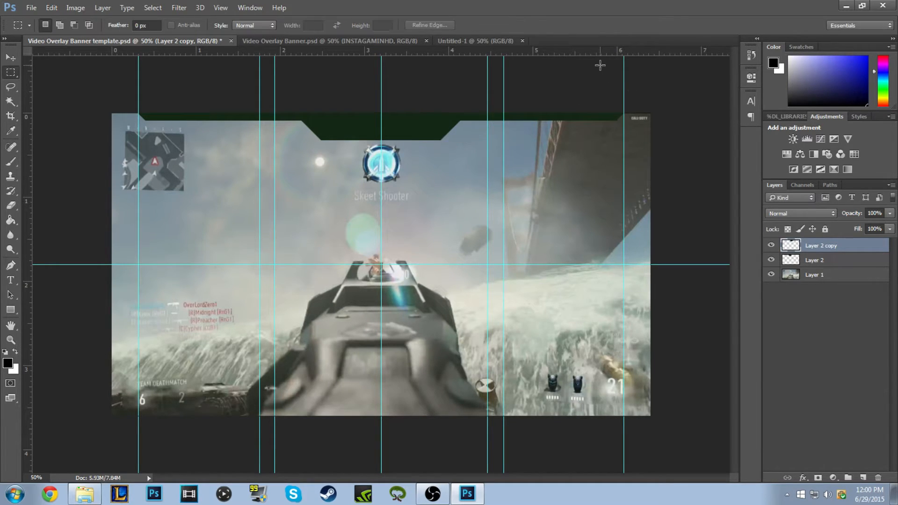
key(ctrl+semicolon)
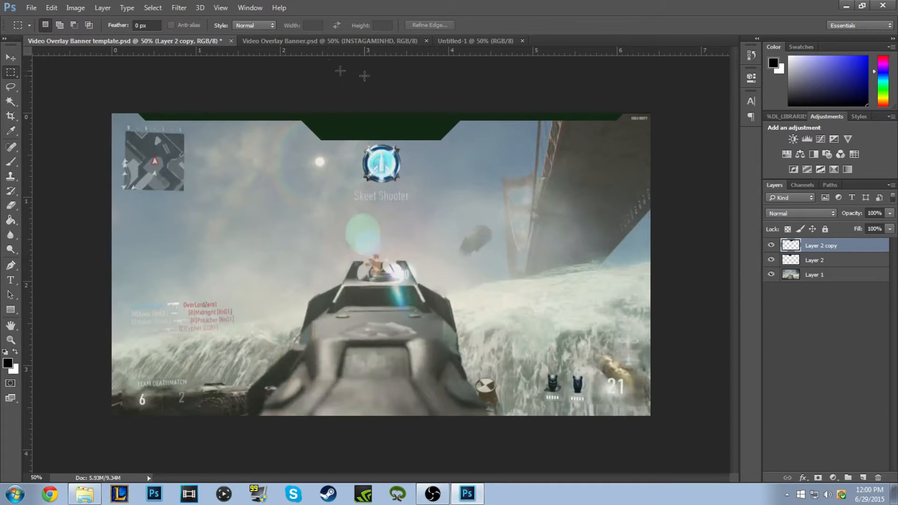
key(ctrl+semicolon)
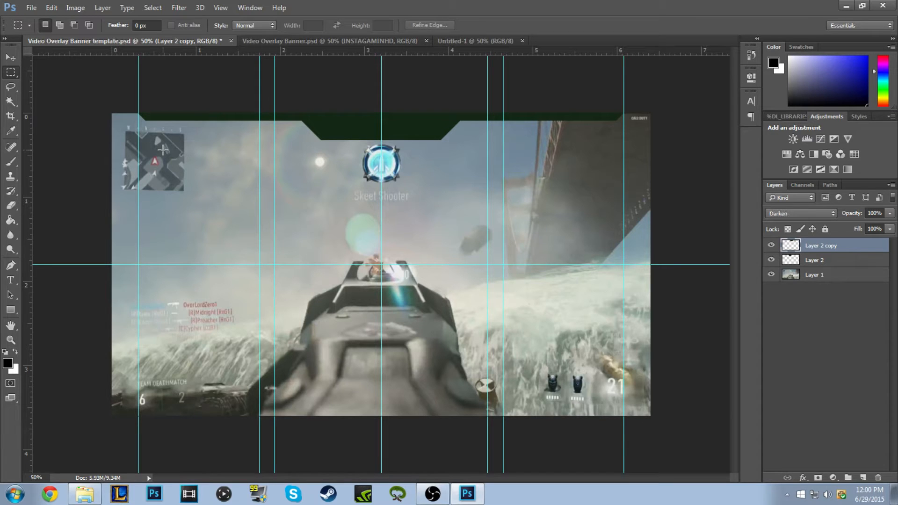
key(ctrl+plus)
key(ctrl+plus)
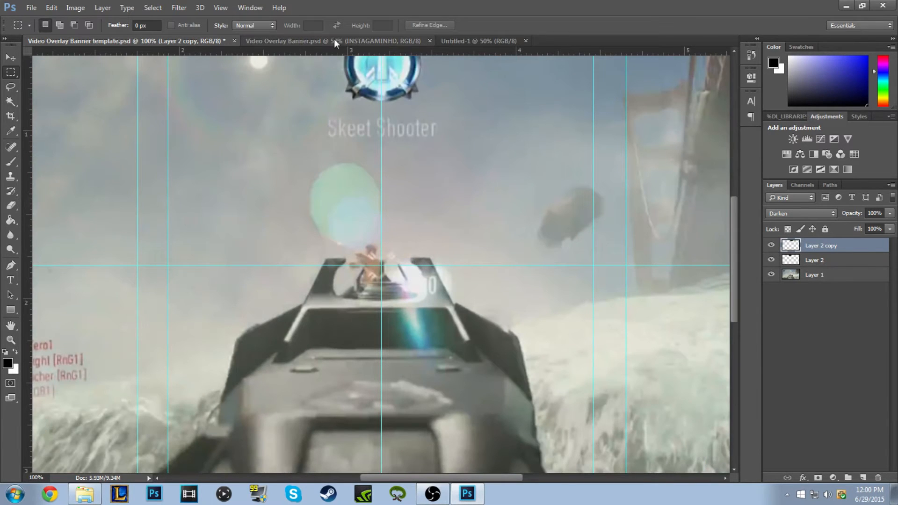
- Examine the finished banner design in Video Overlay Banner.psd for reference and return to the template document
mouse_move(737, 237)
mouse_down()
mouse_move(751, 174)
mouse_move(726, 236)
mouse_up()
drag(496, 477, 420, 481)
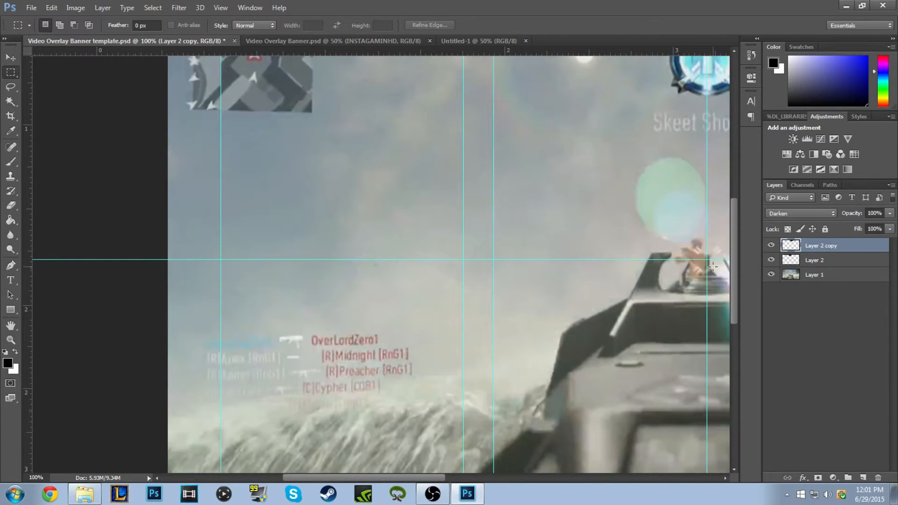
drag(732, 267, 745, 215)
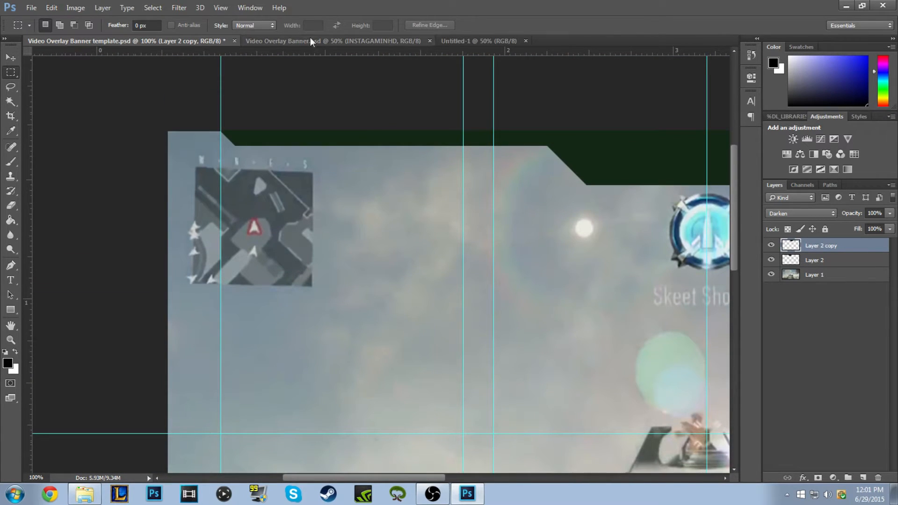
click(375, 40)
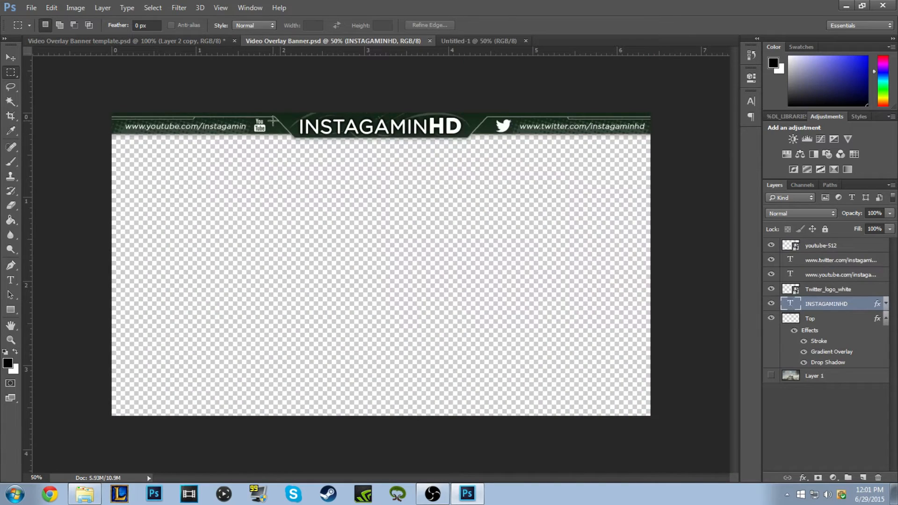
click(162, 43)
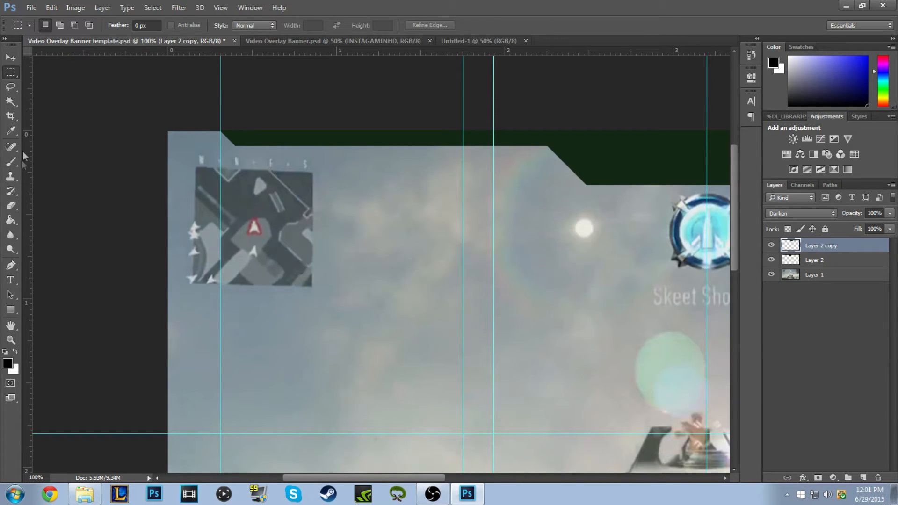
- Start a Pen path along the banner's slanted edge and thin strip to its outer end, adding a fourth anchor diagonally below over the minimap
click(11, 266)
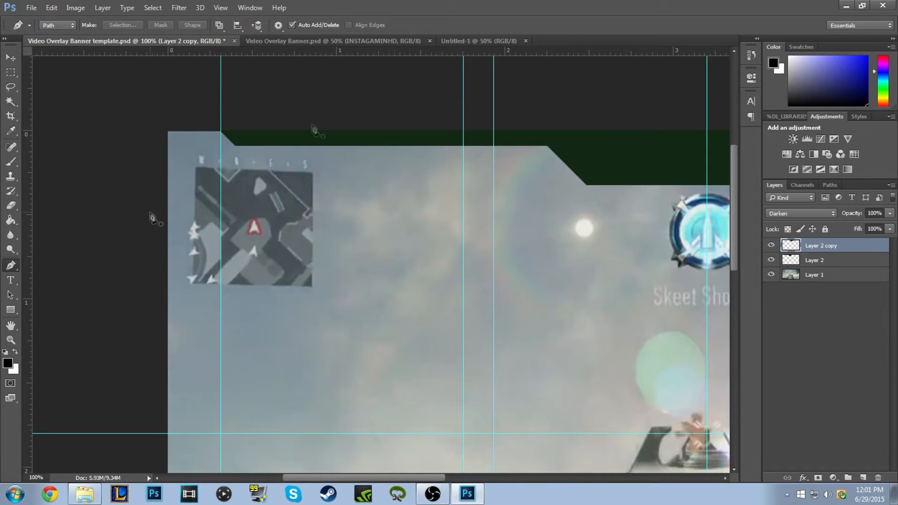
click(587, 185)
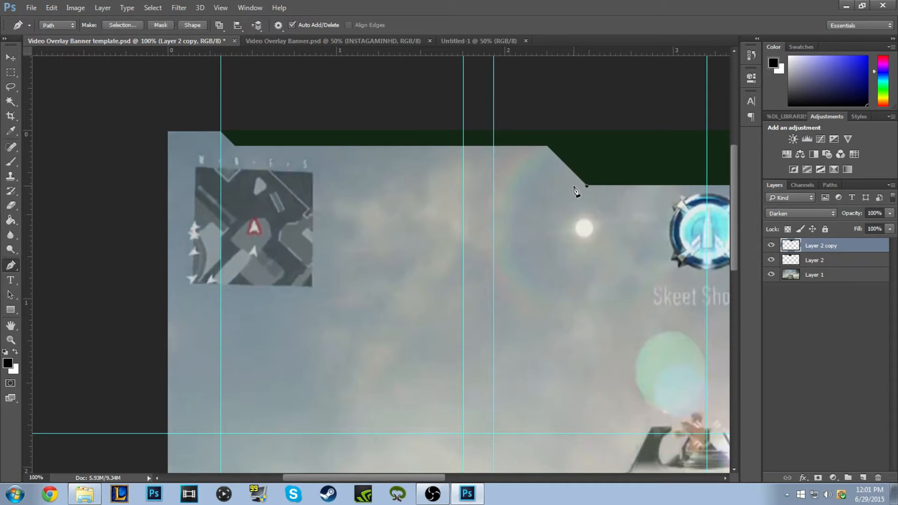
click(548, 147)
click(240, 146)
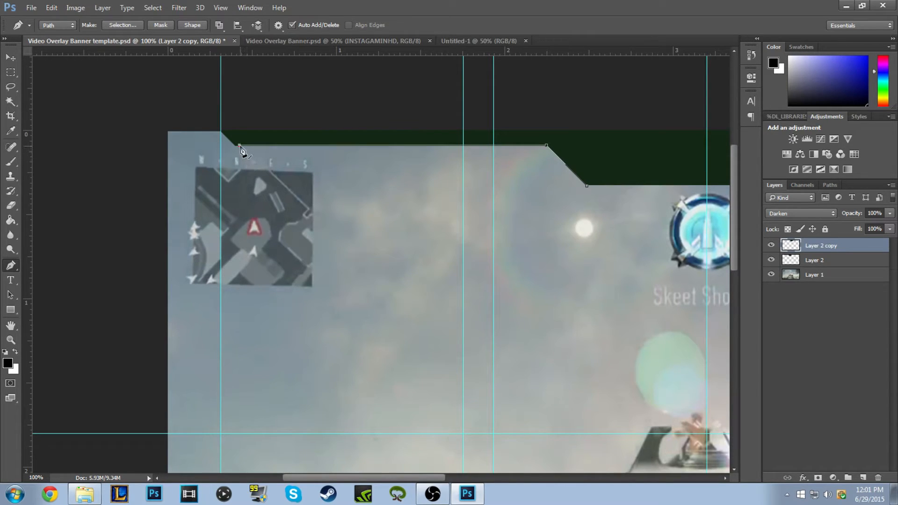
click(297, 200)
key(ctrl+z)
drag(288, 189, 294, 202)
- Try closing the path with a level lower edge, undoing each closure and readjusting the fourth anchor
click(587, 187)
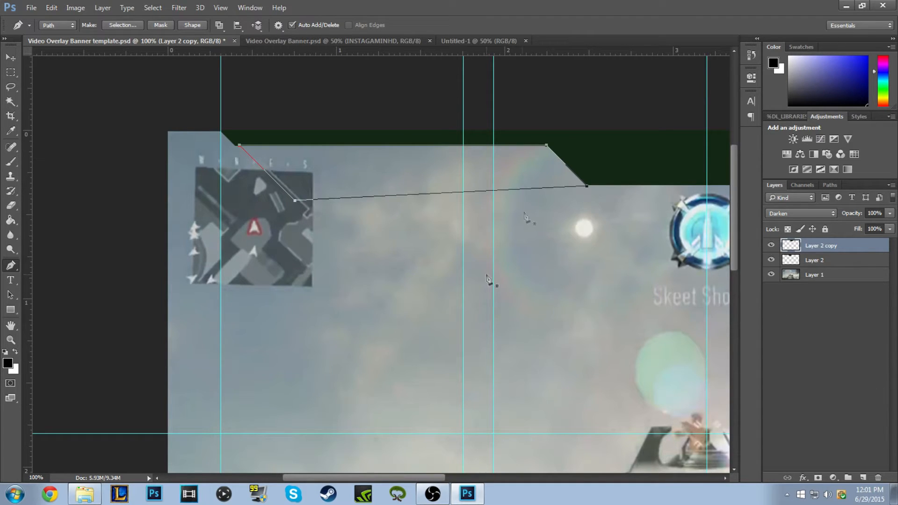
click(52, 7)
click(75, 14)
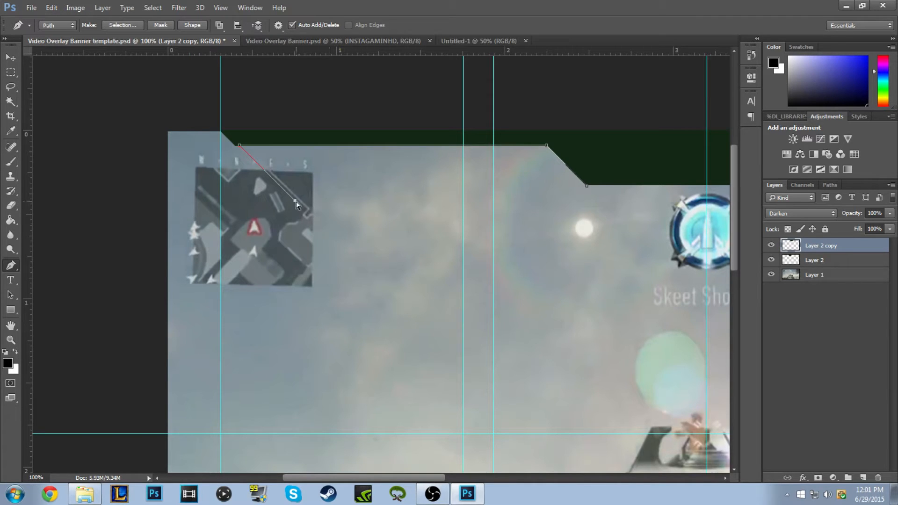
drag(292, 200, 291, 195)
click(586, 187)
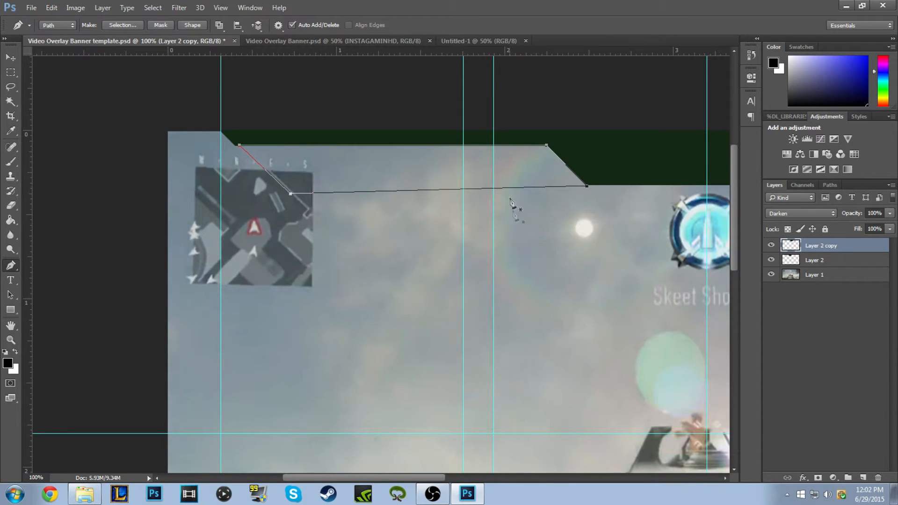
key(alt+e)
key(u)
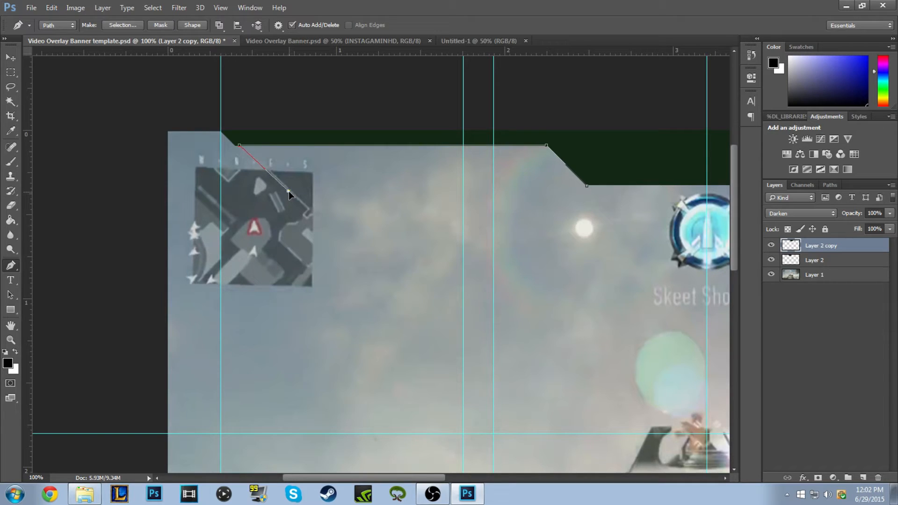
click(587, 186)
click(71, 8)
click(61, 36)
- Move the fourth anchor level with the starting anchor and close the path there
mouse_move(290, 190)
mouse_down()
mouse_move(305, 192)
mouse_move(285, 185)
mouse_up()
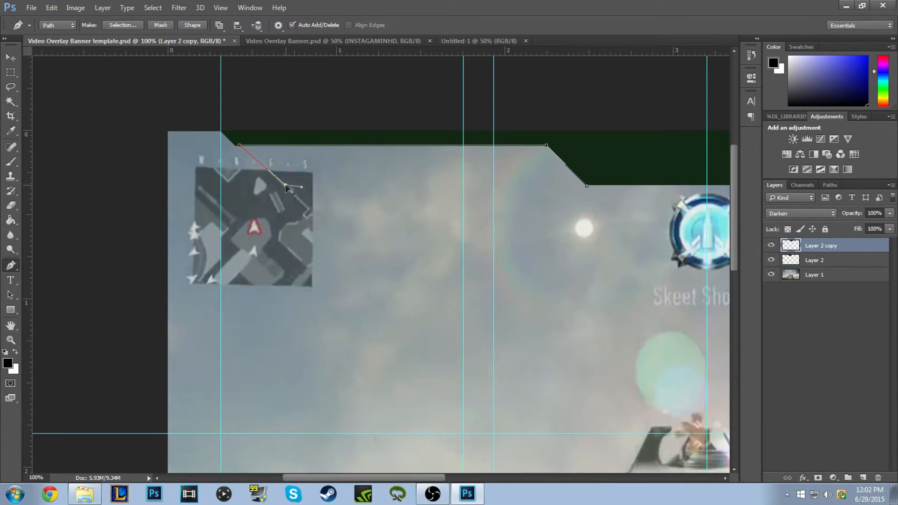
click(588, 186)
right_click(344, 176)
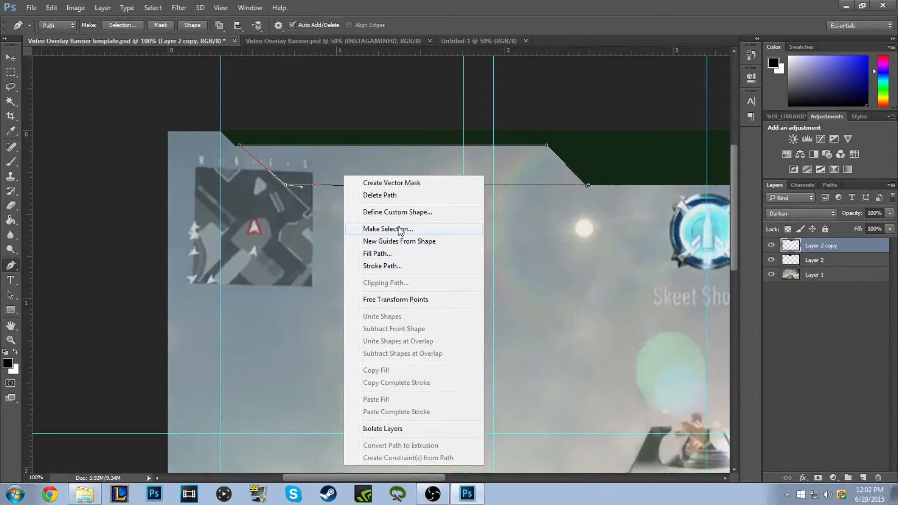
click(862, 476)
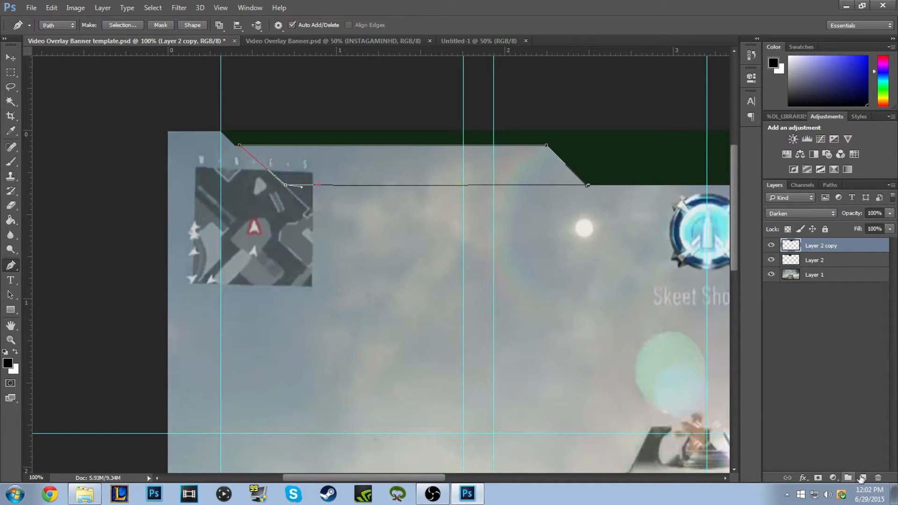
- Add a new layer above the banner layers and convert the closed path into a selection
click(862, 476)
right_click(359, 150)
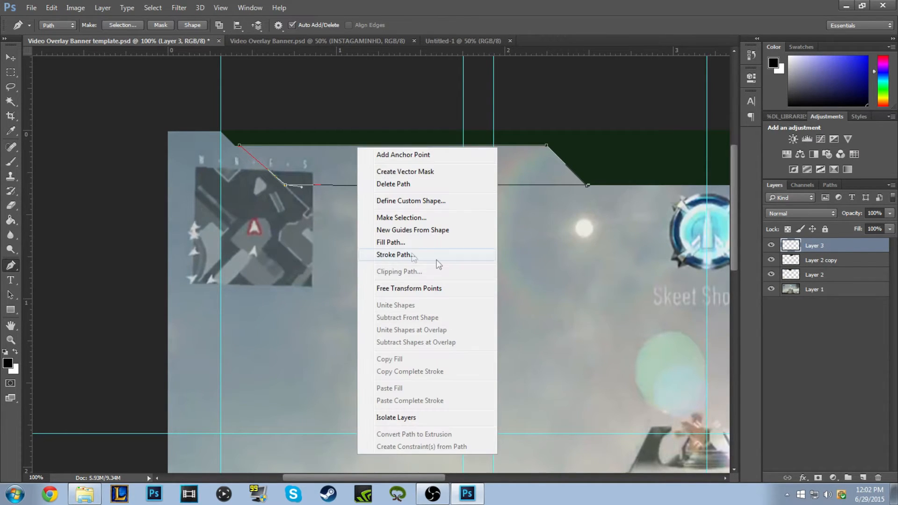
click(420, 218)
click(510, 140)
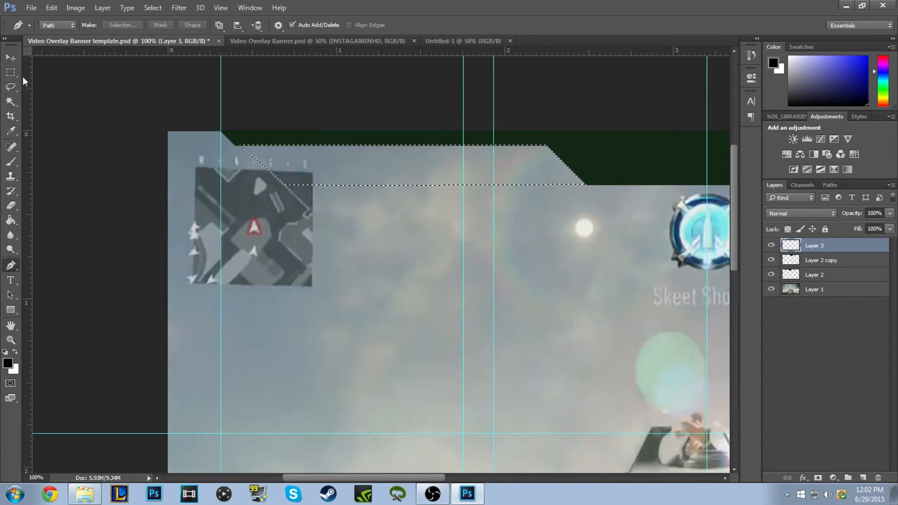
- Fill the selection on Layer 3 with the banner's dark green in Normal mode at 100% opacity and deselect it
click(10, 72)
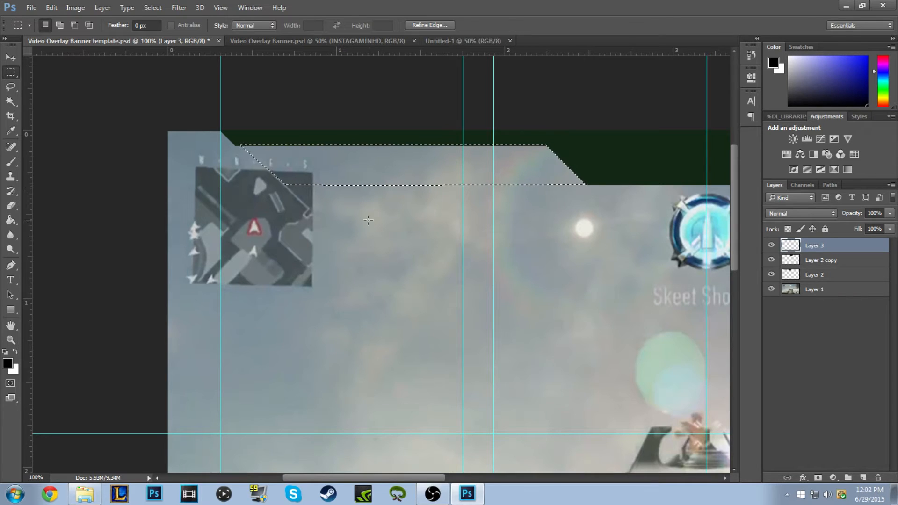
right_click(329, 183)
click(380, 346)
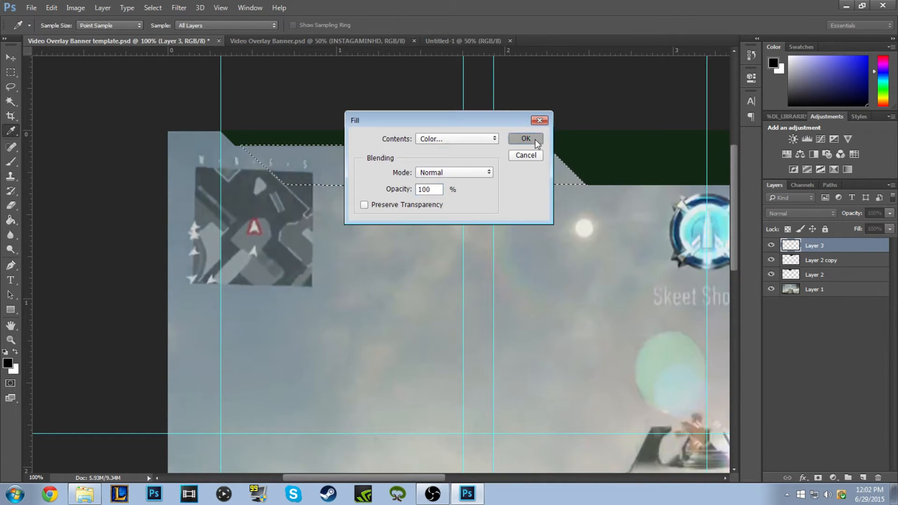
click(535, 139)
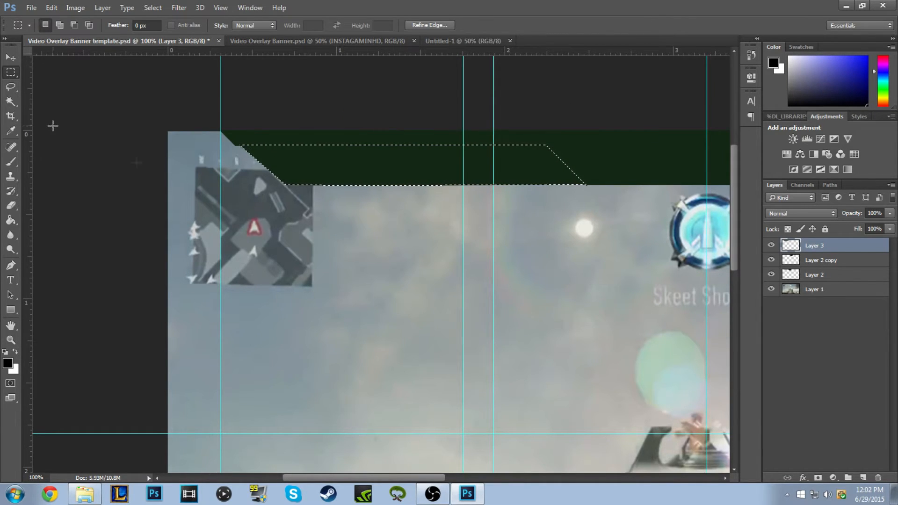
click(198, 194)
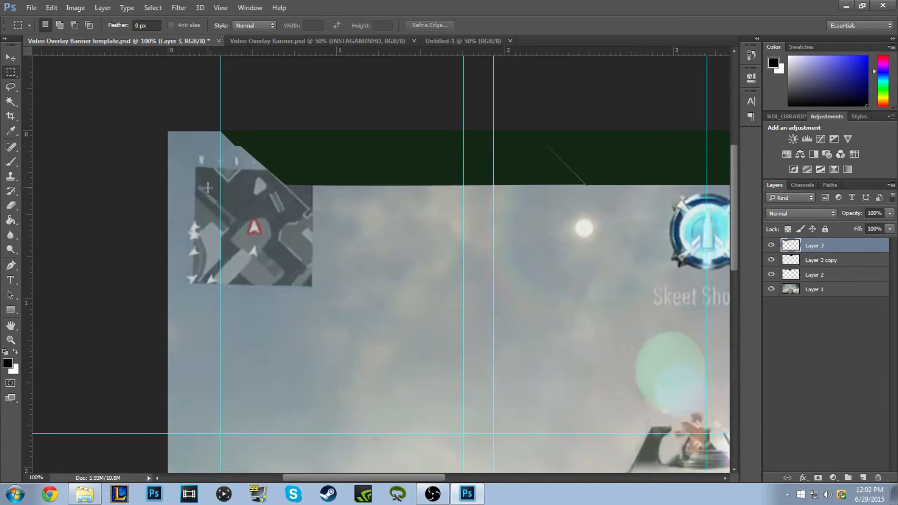
- Shift the Layer 3 shape slightly down and outward with the Move tool, leaving a thin gap along the banner edge
key(ctrl+minus)
key(ctrl+minus)
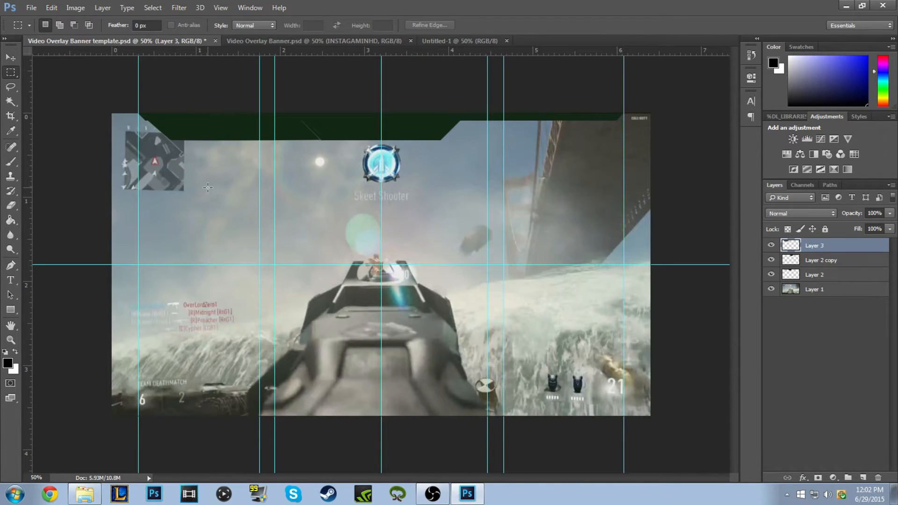
click(11, 57)
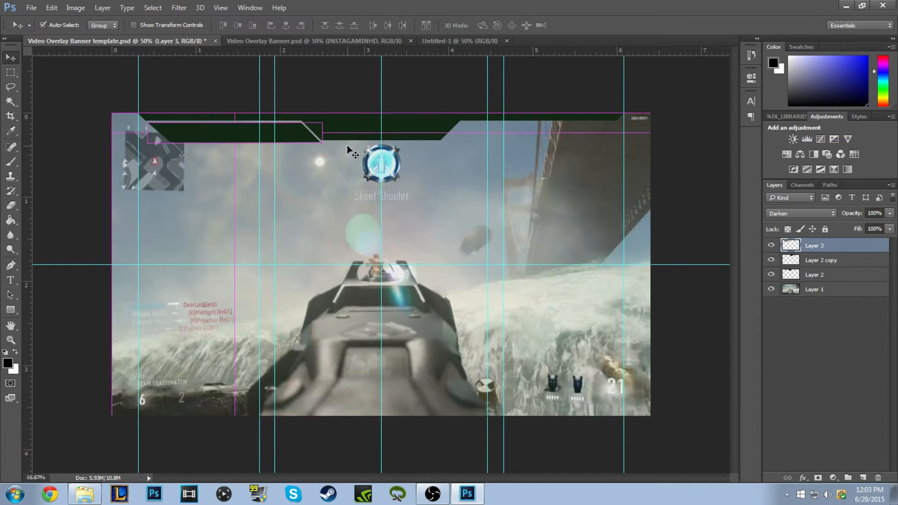
- Delete the strip of the Layer 3 shape that hangs below the banner's lower edge and deselect
key(ctrl+plus)
key(ctrl+plus)
key(ctrl+plus)
drag(735, 258, 742, 183)
drag(453, 480, 360, 465)
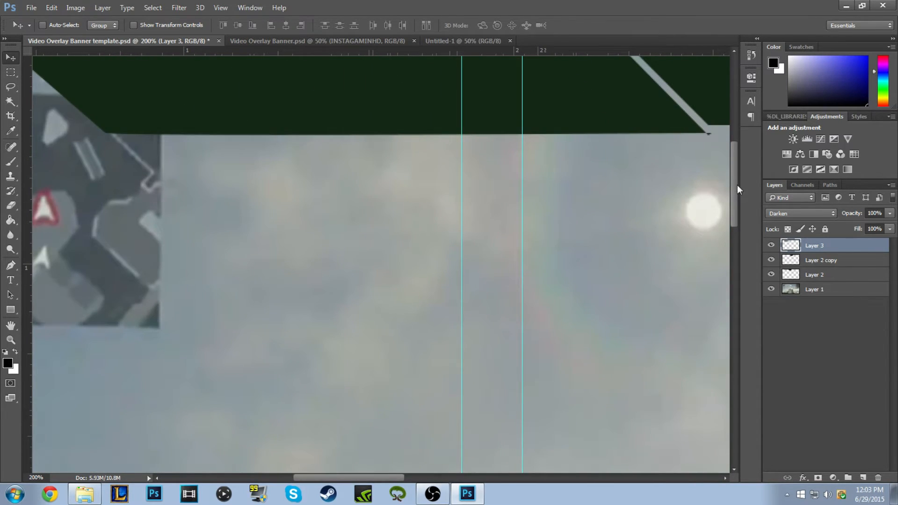
scroll(736, 189, up, 1)
click(11, 72)
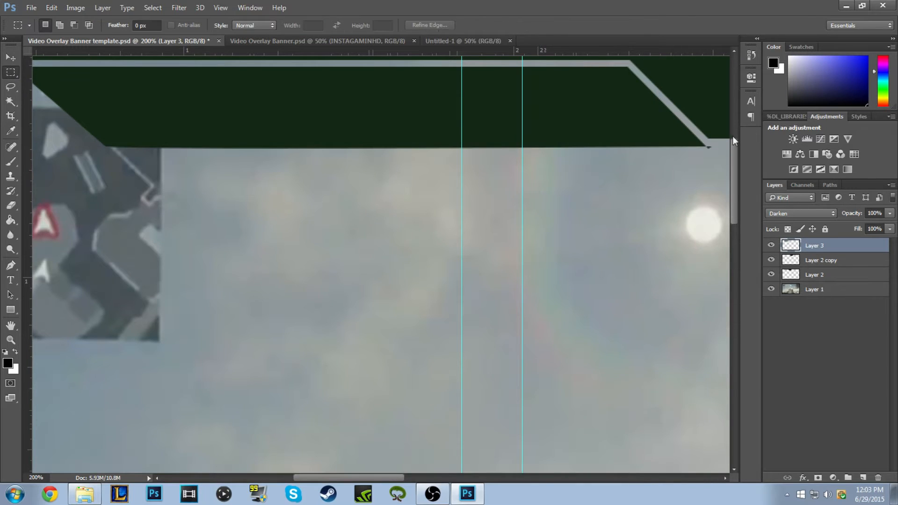
drag(712, 138, 216, 175)
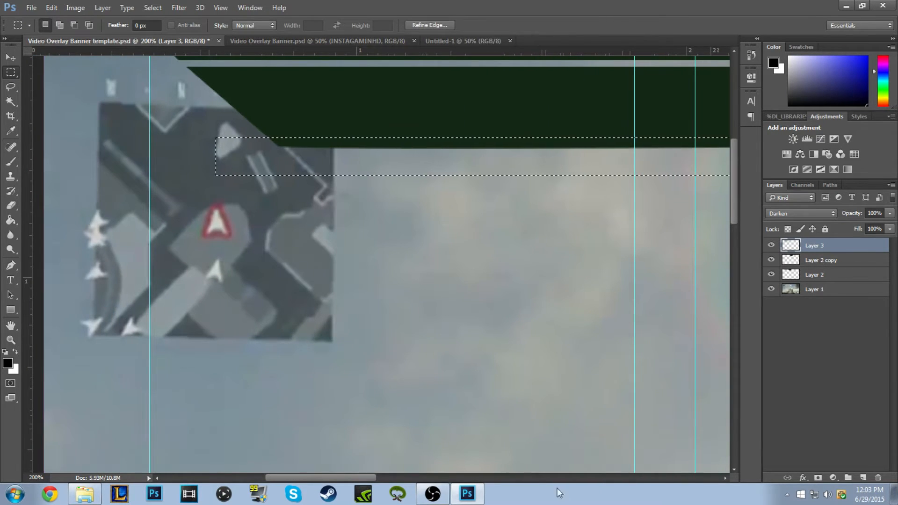
drag(371, 478, 403, 477)
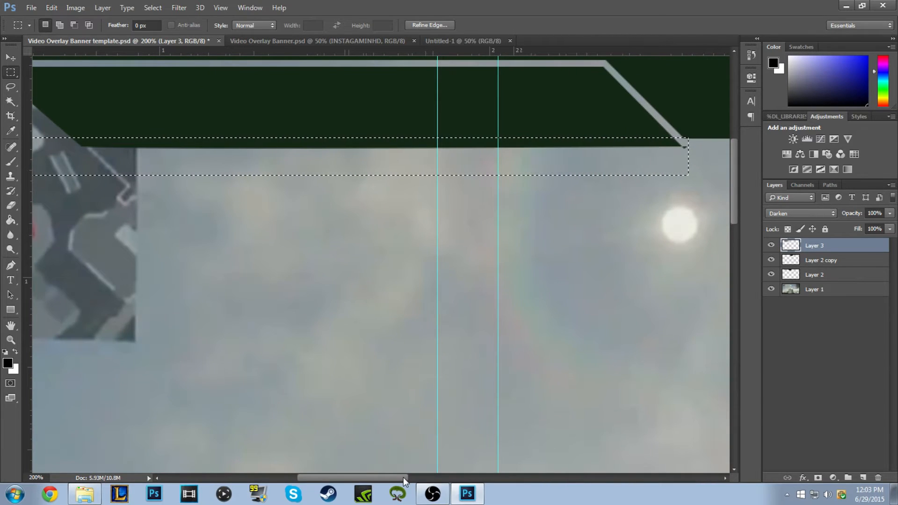
key(Delete)
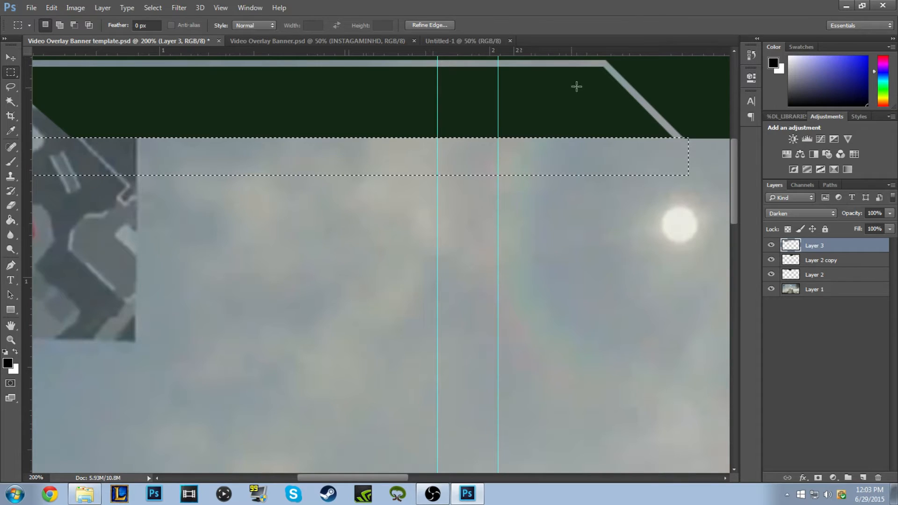
key(ctrl+d)
- Set Layer 3's blend mode to Normal and check the trimmed shape against the whole banner
key(shift+minus)
key(shift+minus)
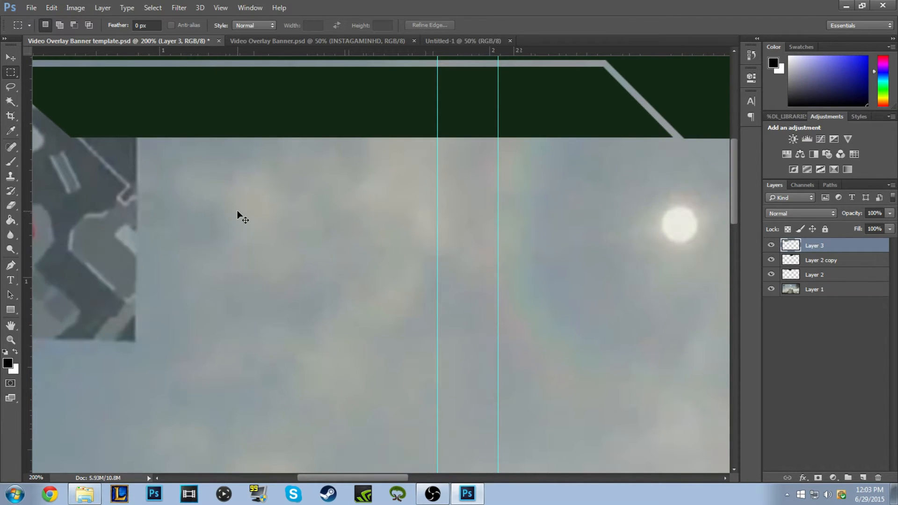
key(ctrl+minus)
key(ctrl+minus)
key(ctrl+minus)
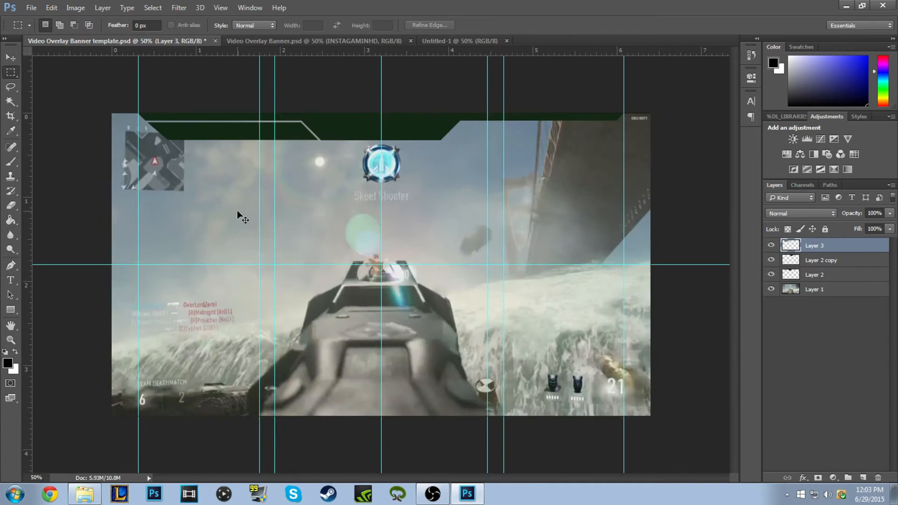
key(ctrl+plus)
key(ctrl+minus)
- Nudge the Layer 3 shape up against the banner and back down to the thin gap
click(8, 58)
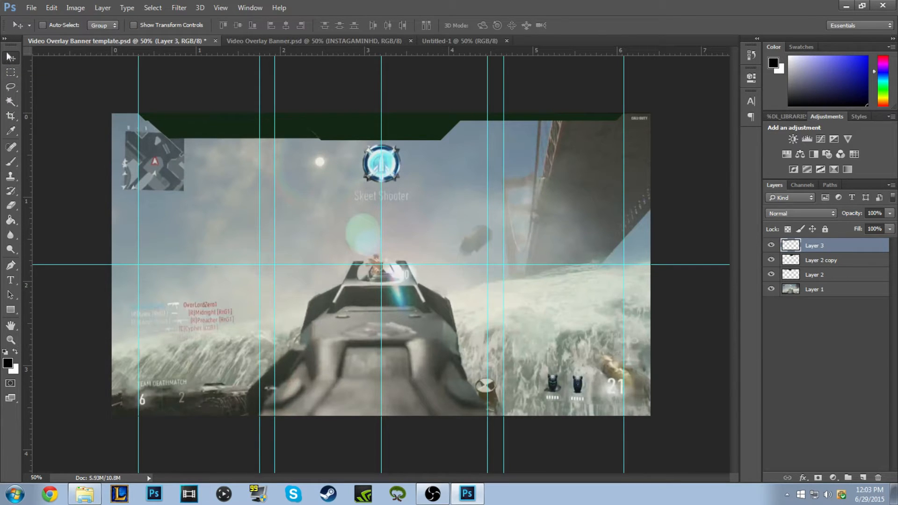
key(shift+Down)
key(shift+Up)
key(shift+Down)
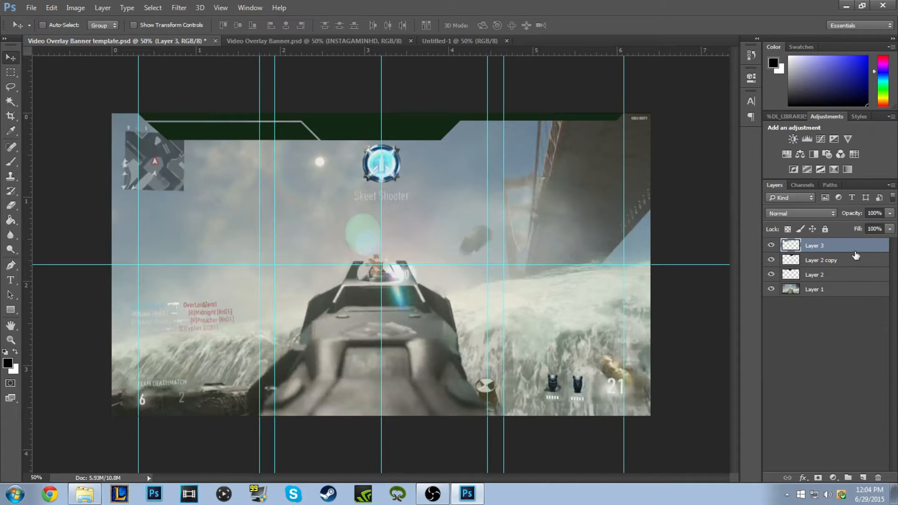
- Duplicate Layer 3 and flip the copy horizontally
key(ctrl+j)
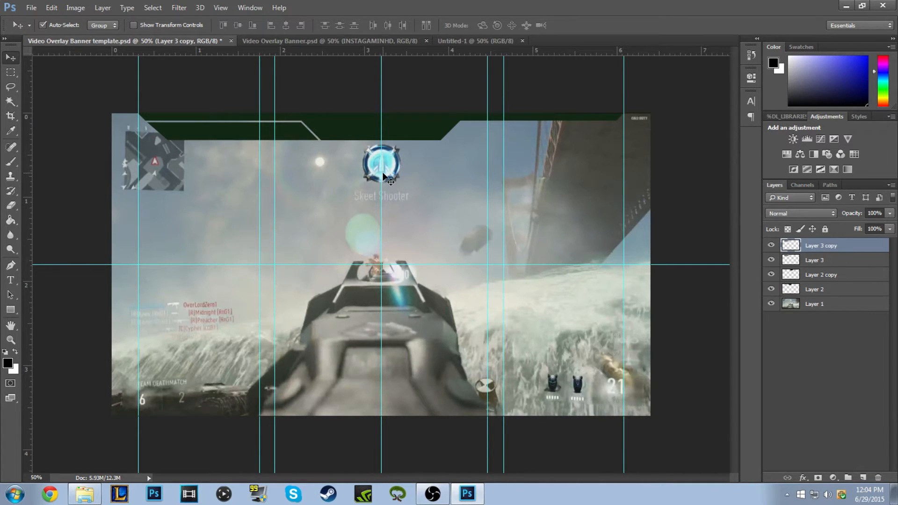
key(ctrl+t)
right_click(288, 135)
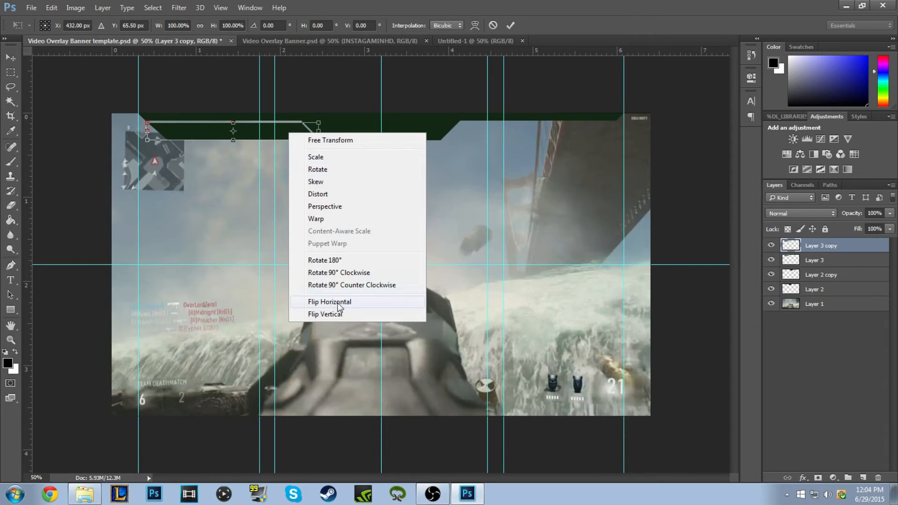
click(304, 297)
- Move the flipped copy to the opposite side of the banner at X 1480 px and Y 59.50 px, and apply the transform
drag(275, 139, 573, 140)
key(Up)
key(Up)
key(Up)
key(Up)
key(Up)
key(Up)
key(Left)
key(Left)
key(Left)
key(Left)
key(Left)
key(Left)
key(Left)
key(Left)
key(Left)
key(Left)
key(Left)
key(Left)
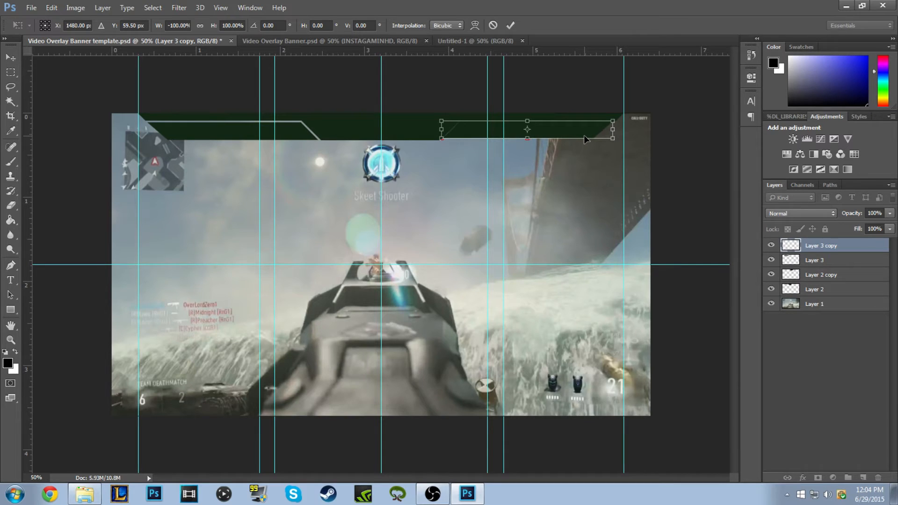
key(Return)
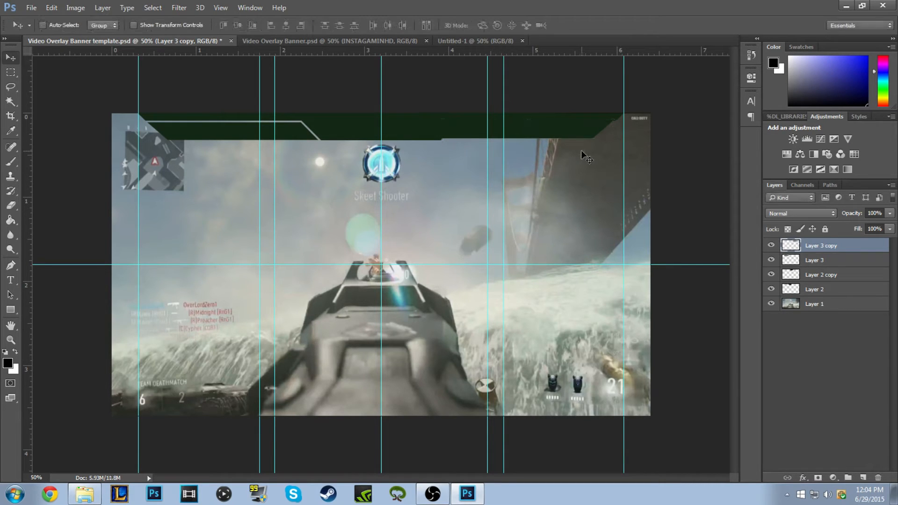
- Restore the thin gap between the flipped Layer 3 copy and the banner, and hide the guides
key(ctrl+z)
key(ctrl+z)
key(ctrl+z)
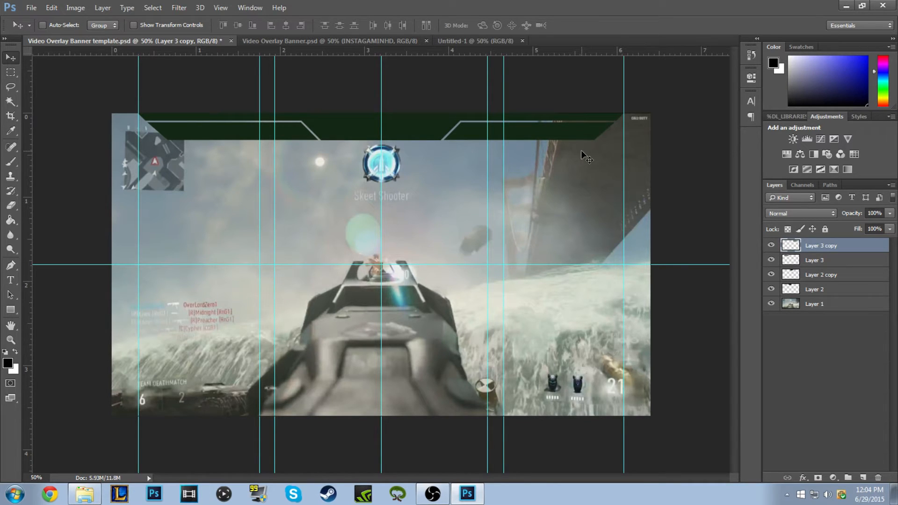
key(ctrl+semicolon)
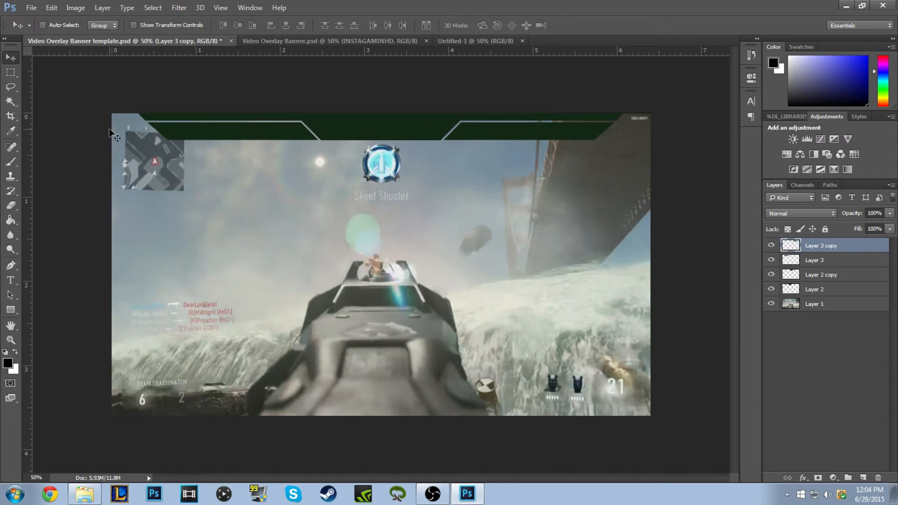
- Merge Layer 3 copy, Layer 3, Layer 2 copy and Layer 2 into a single banner layer
ctrl+click(848, 274)
ctrl+click(847, 262)
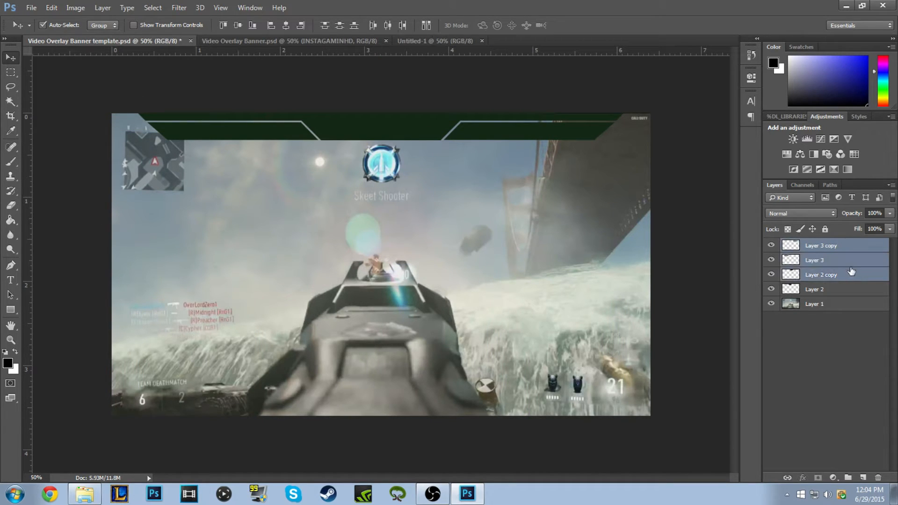
ctrl+click(844, 289)
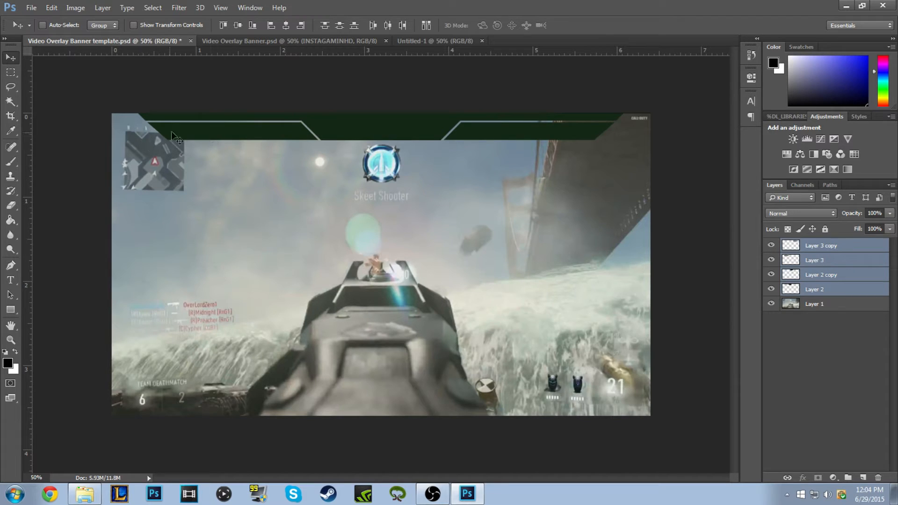
right_click(824, 276)
click(670, 337)
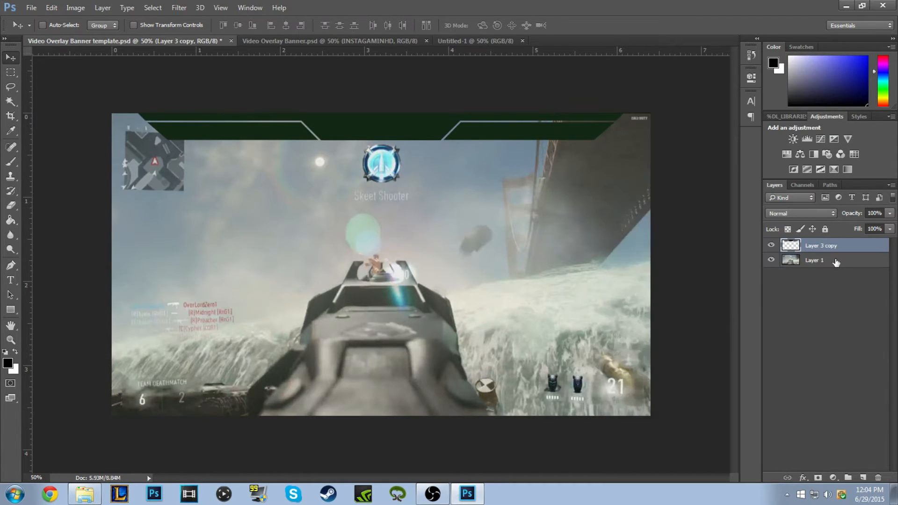
- Add a 2 px stroke positioned inside to the merged banner layer
click(815, 262)
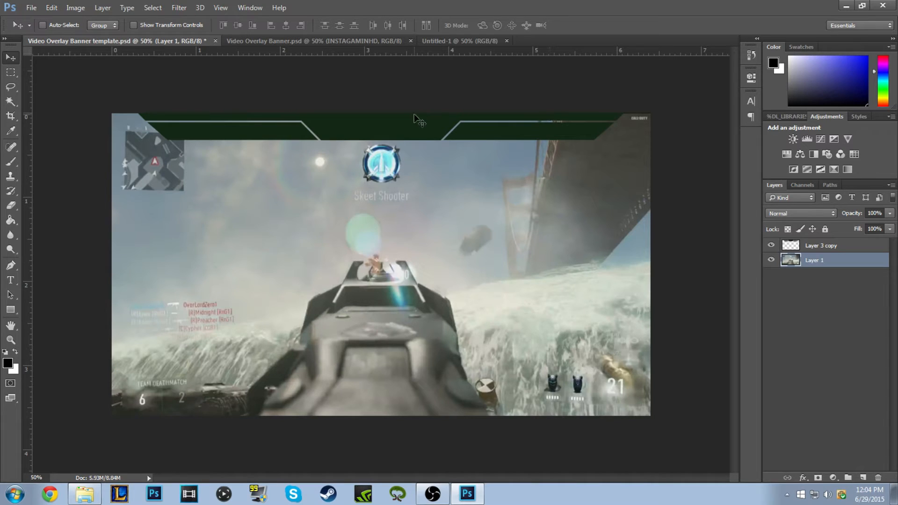
double_click(855, 251)
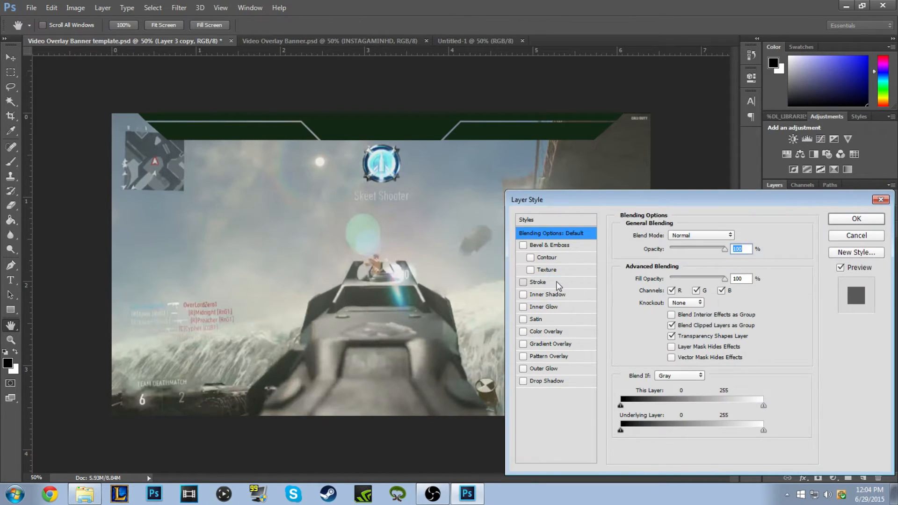
click(558, 283)
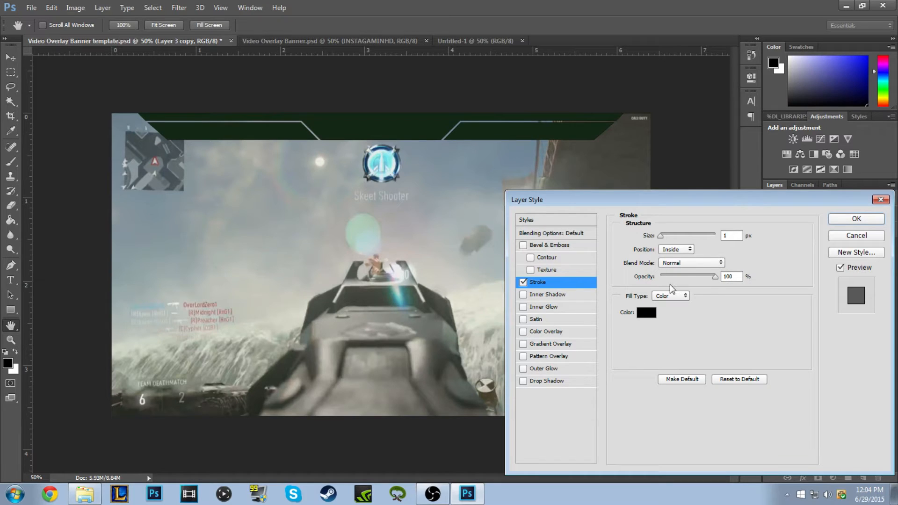
click(676, 249)
click(673, 260)
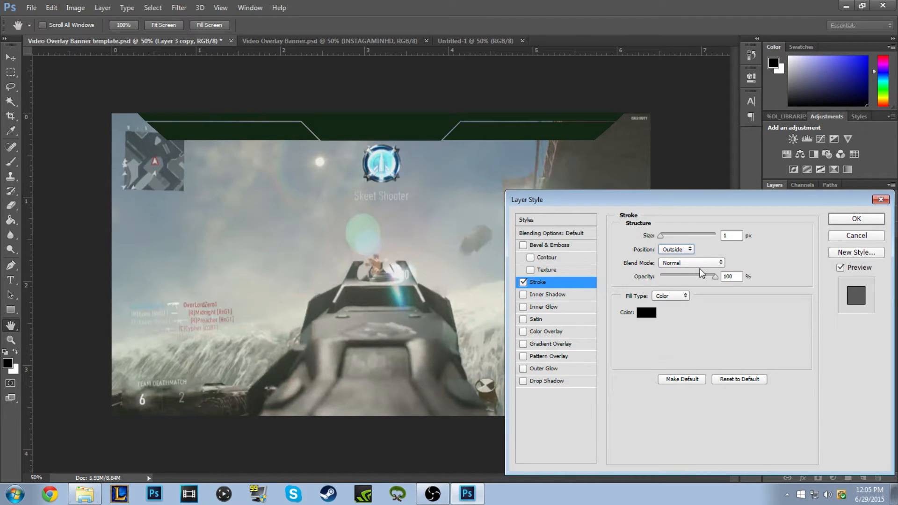
click(689, 250)
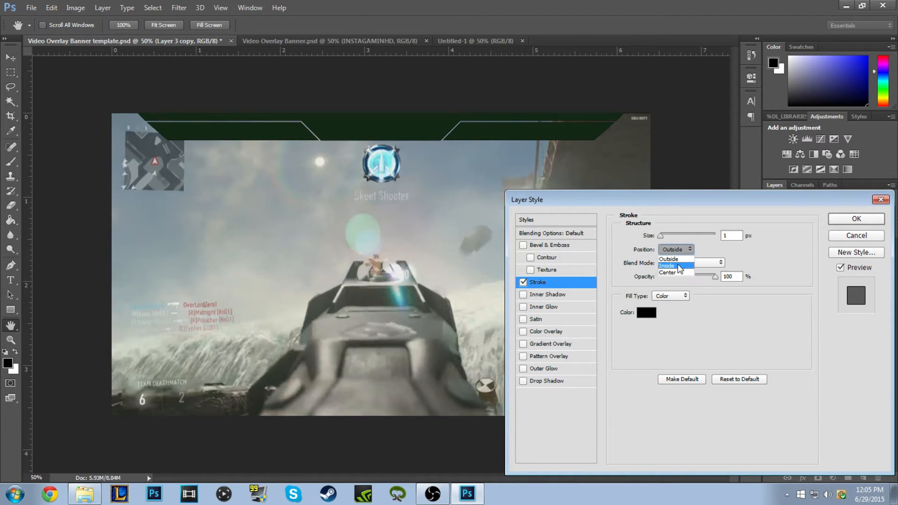
click(678, 266)
text(2)
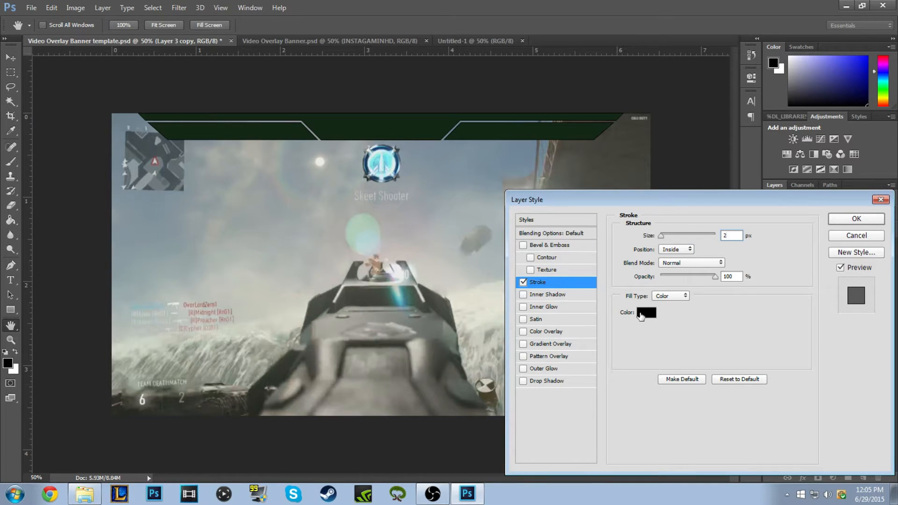
- Set the stroke colour to light gray a4a4a4 and apply the layer style
click(645, 312)
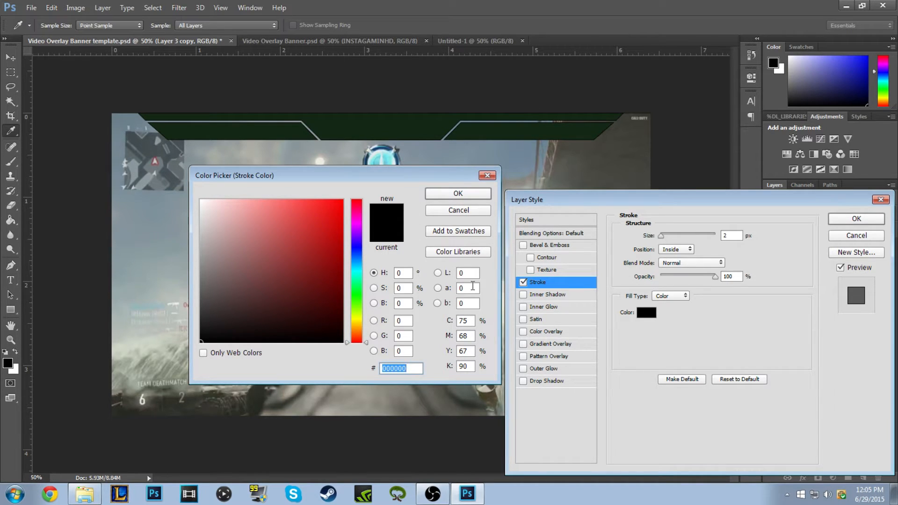
click(200, 247)
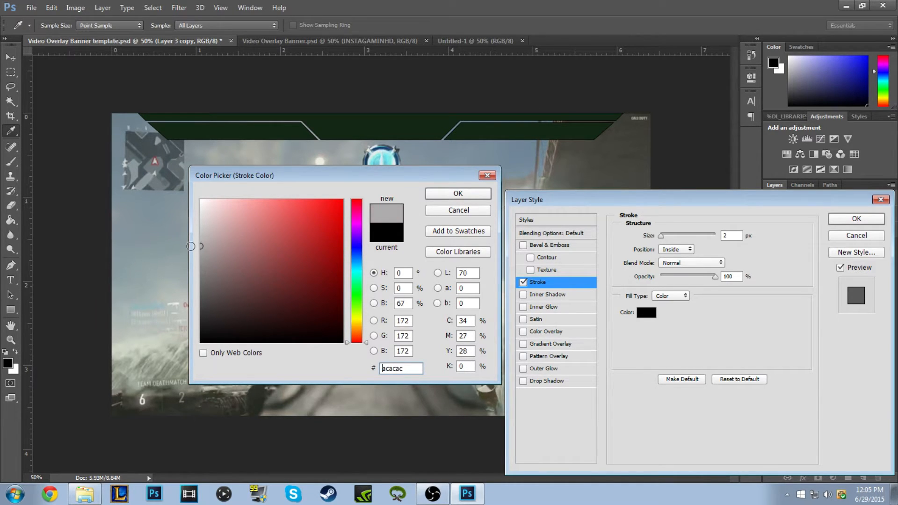
drag(202, 240, 192, 261)
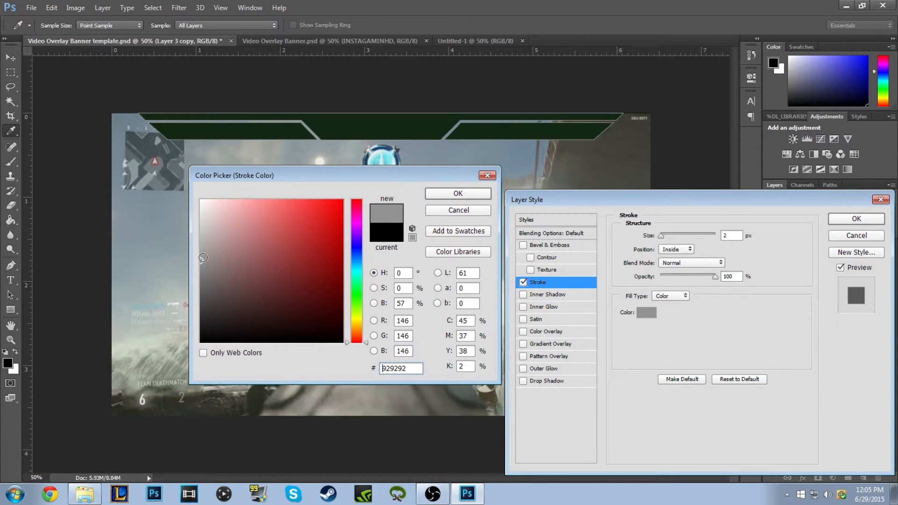
click(193, 251)
drag(194, 251, 194, 250)
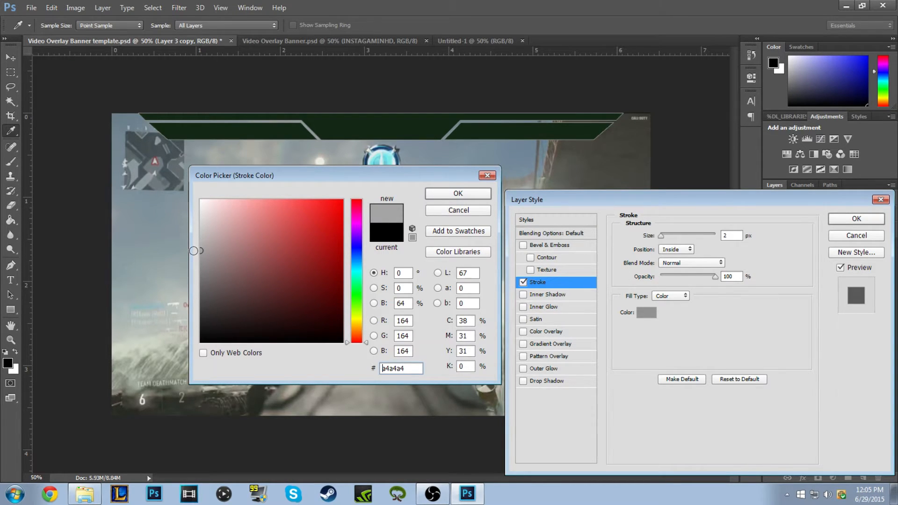
click(448, 196)
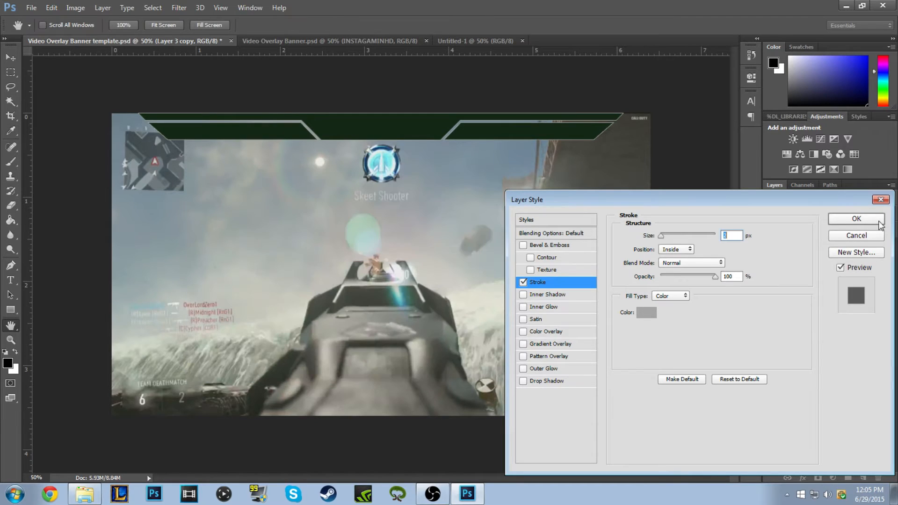
click(849, 224)
- Try the banner layer at 10% opacity and return it to 100%
key(1)
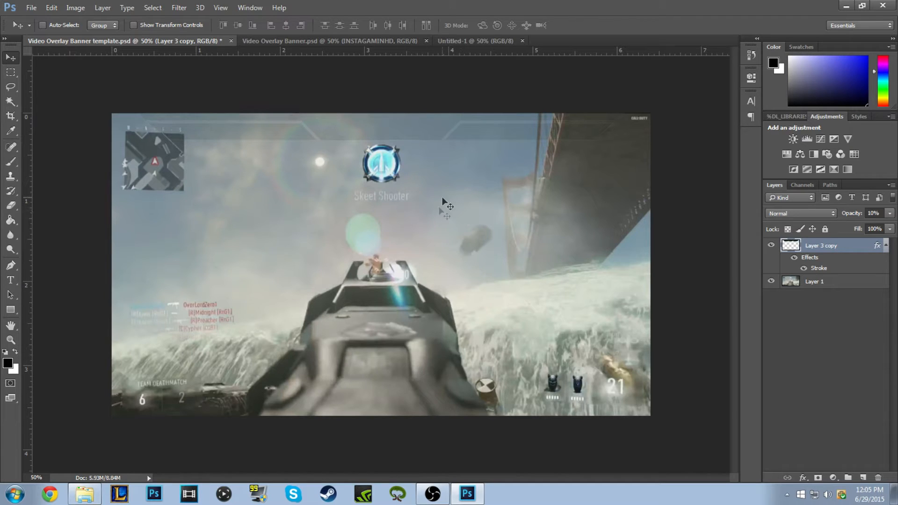
key(0)
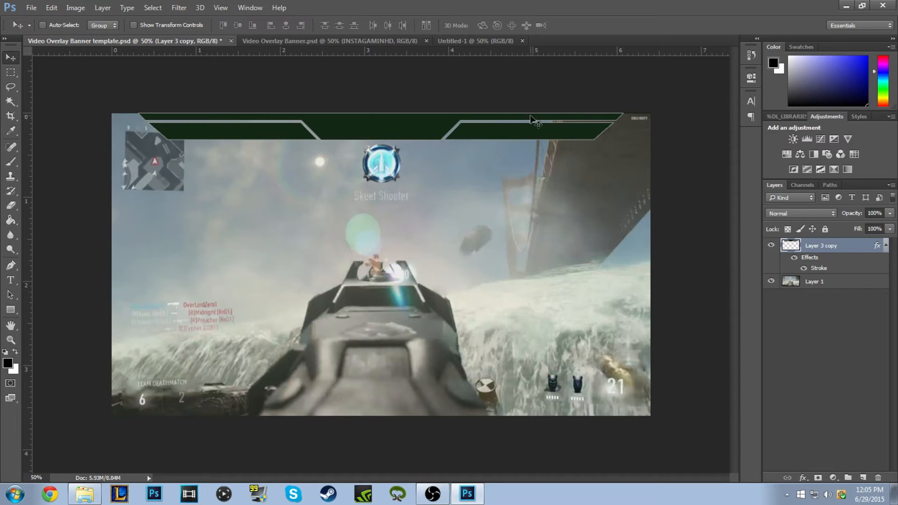
- Nudge the banner down and back up until its upper stroke sits just beyond the canvas's top edge
key(Down)
key(Down)
key(Down)
key(Down)
key(Down)
key(Down)
key(Down)
key(Down)
key(Down)
key(Down)
key(Down)
key(Down)
key(Down)
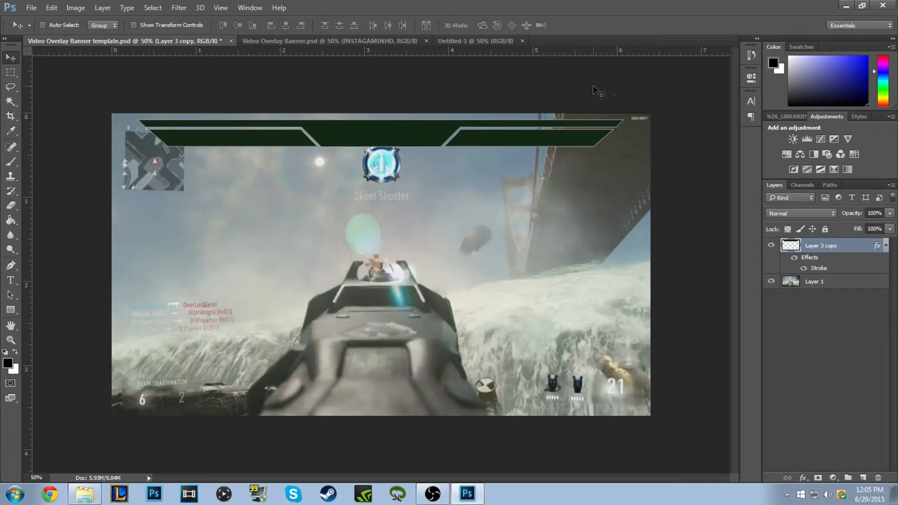
key(Up)
key(Up)
key(Up)
key(Up)
key(Up)
key(Up)
key(Up)
key(Up)
key(Up)
key(Up)
key(Up)
key(Up)
key(Up)
key(Up)
key(Up)
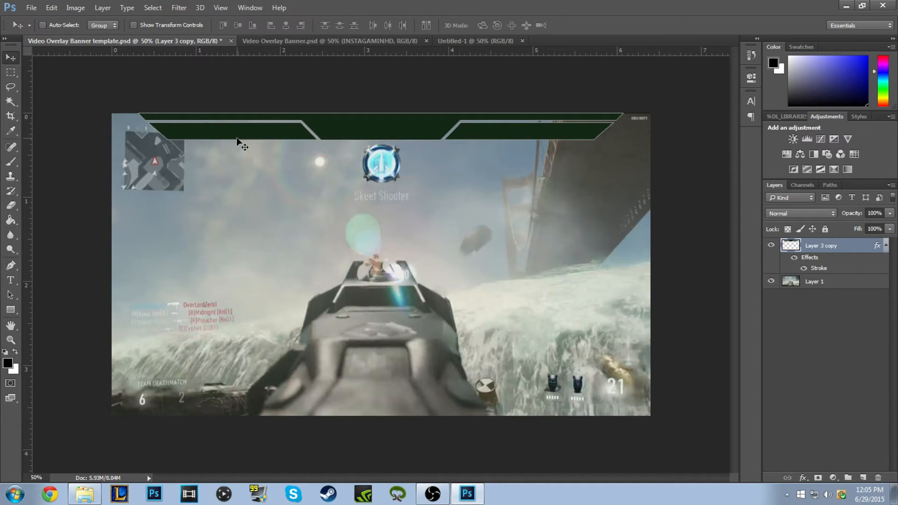
key(Up)
key(Up)
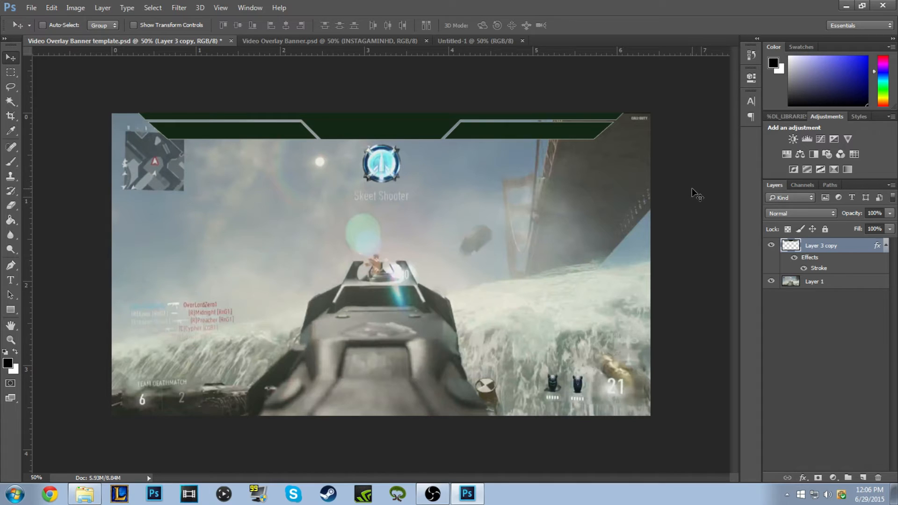
- Add a drop shadow to the banner layer with distance 0 px, spread 20% and size 20 px
double_click(842, 251)
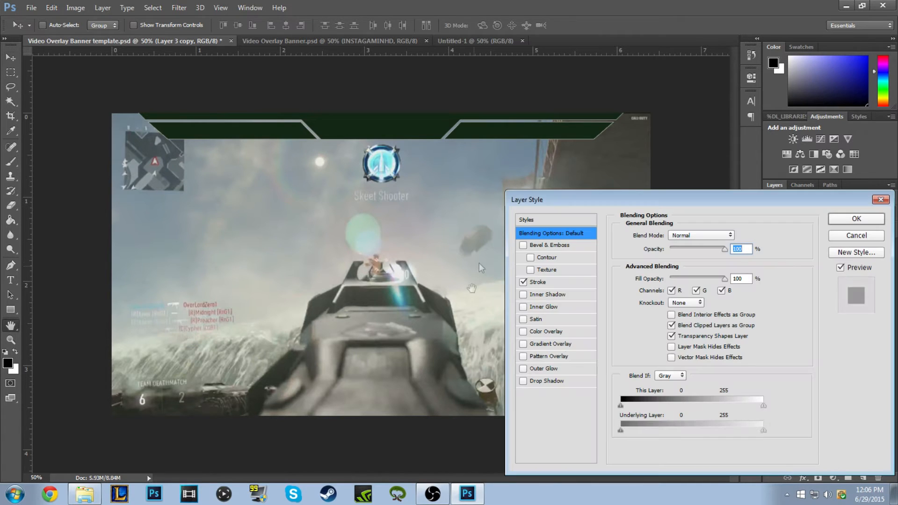
drag(596, 209, 405, 160)
click(305, 301)
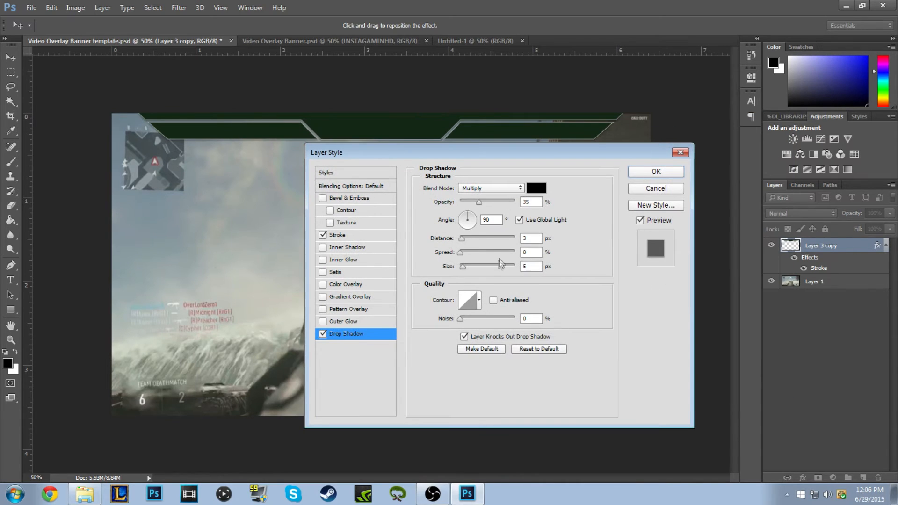
double_click(536, 238)
text(0)
key(Tab)
text(20)
key(Tab)
text(20)
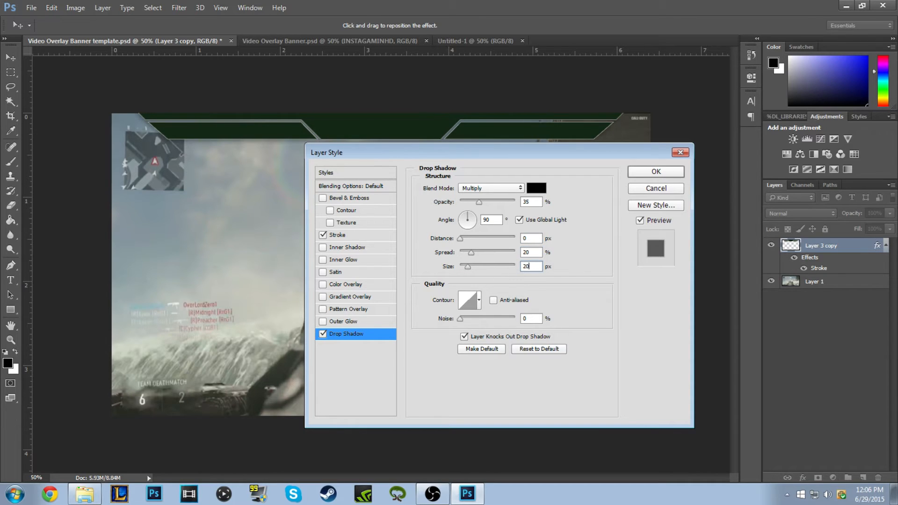
- Raise the drop shadow's opacity to make the shadow around the banner stronger
drag(584, 155, 616, 227)
double_click(562, 270)
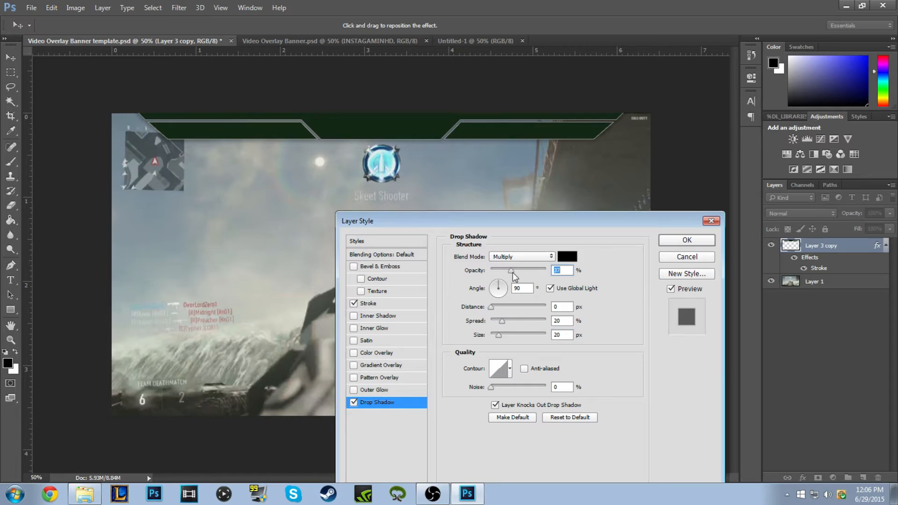
drag(516, 274, 523, 276)
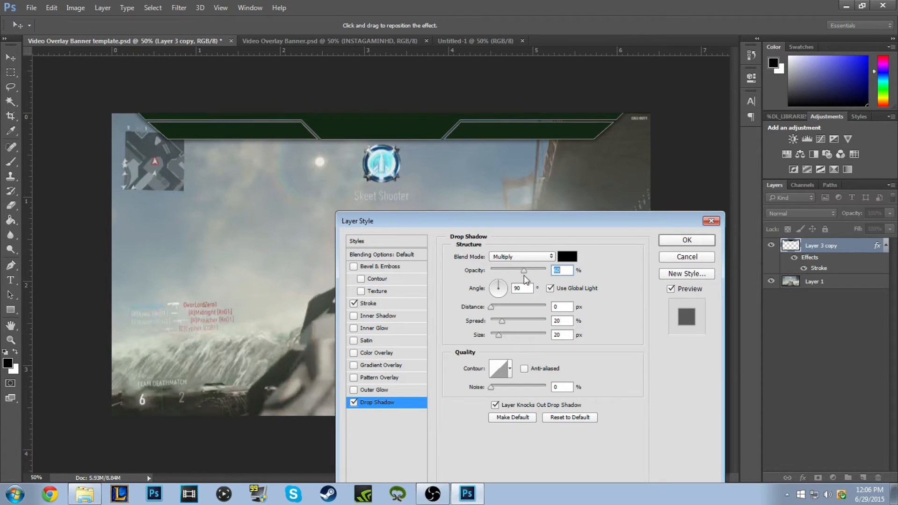
drag(523, 275, 518, 273)
- Add a gradient overlay to the banner using the Foreground to Background preset
click(381, 365)
click(518, 285)
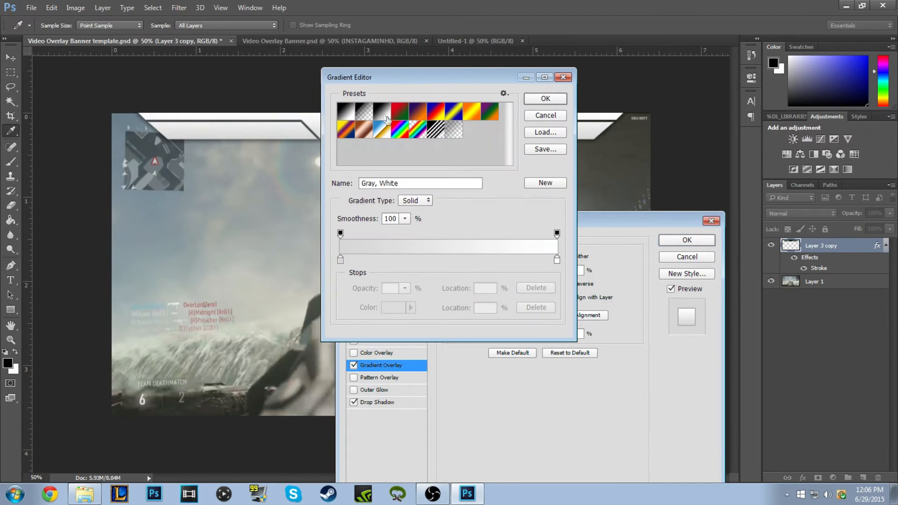
click(346, 119)
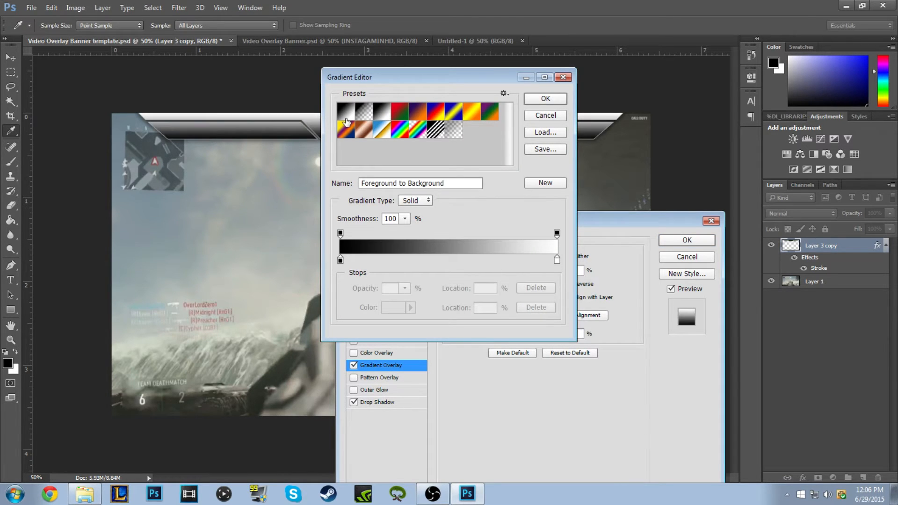
click(542, 99)
- Reverse the gradient overlay, set its opacity to 5%, and apply the layer style
click(567, 284)
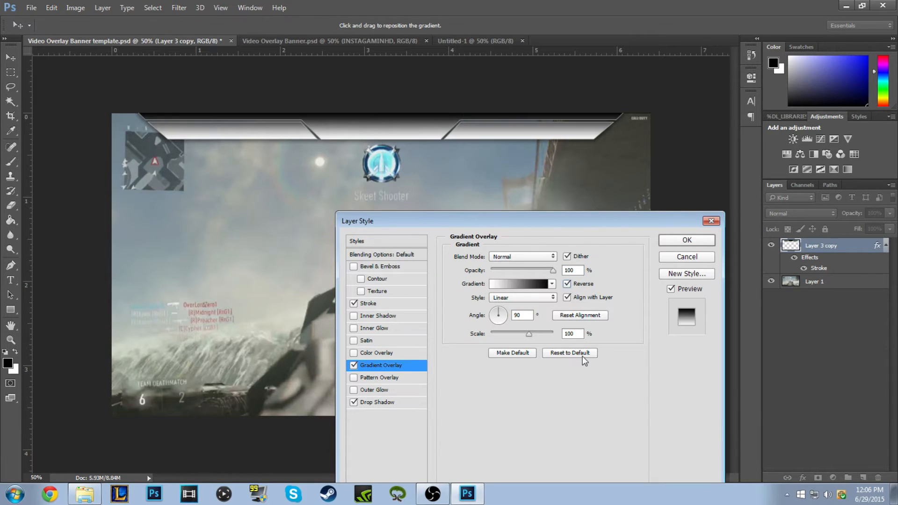
click(573, 271)
text(5)
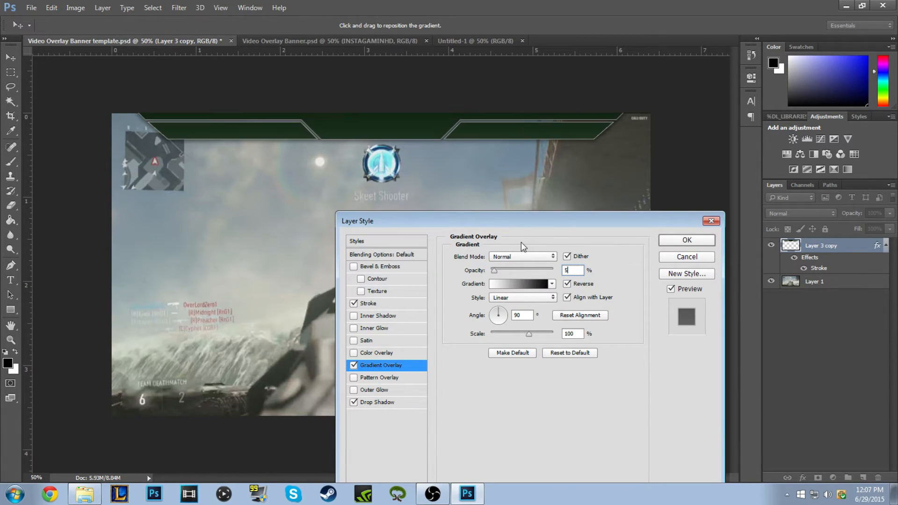
click(678, 242)
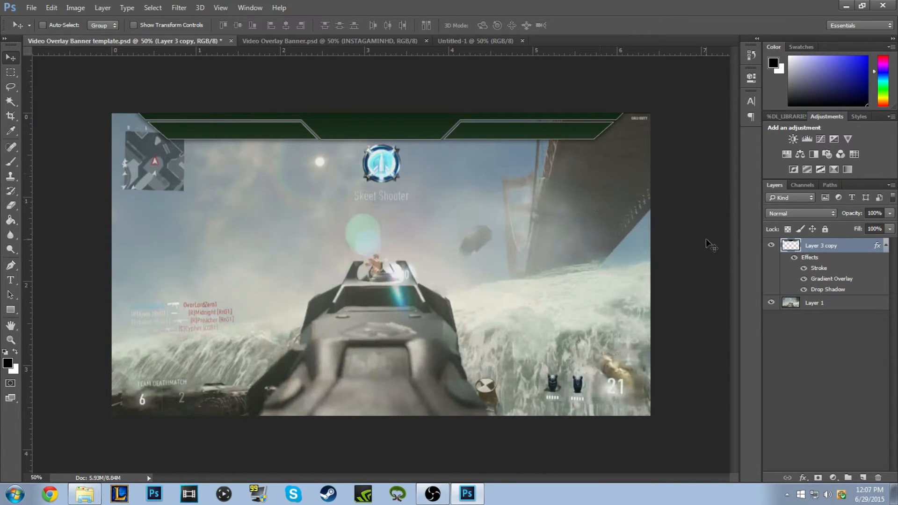
- Add the text "YOUR NAME" in the banner's middle section and set its font size to 24.5 pt
click(11, 280)
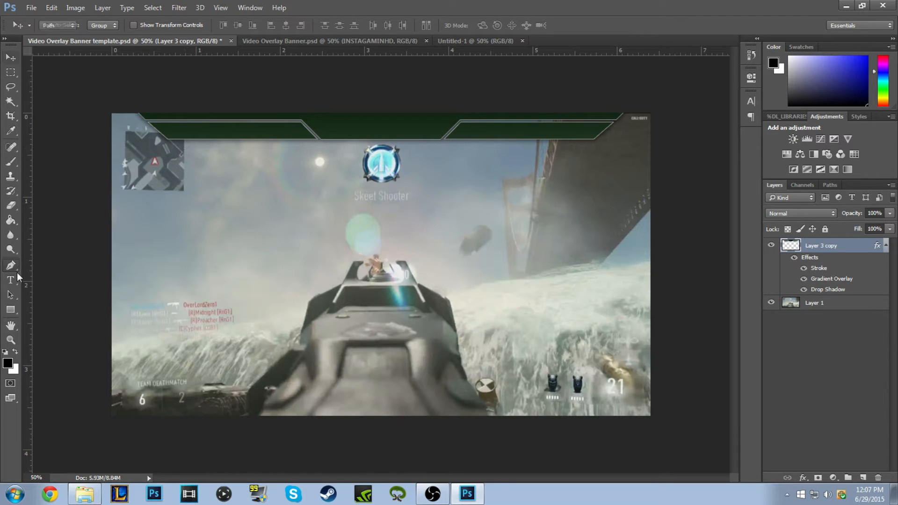
click(328, 135)
text(YOUR NAME)
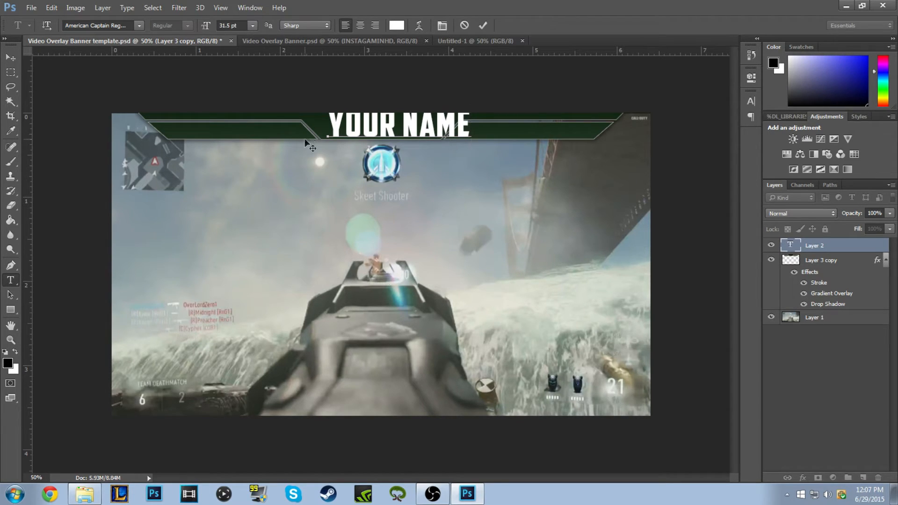
key(ctrl+a)
drag(211, 25, 207, 28)
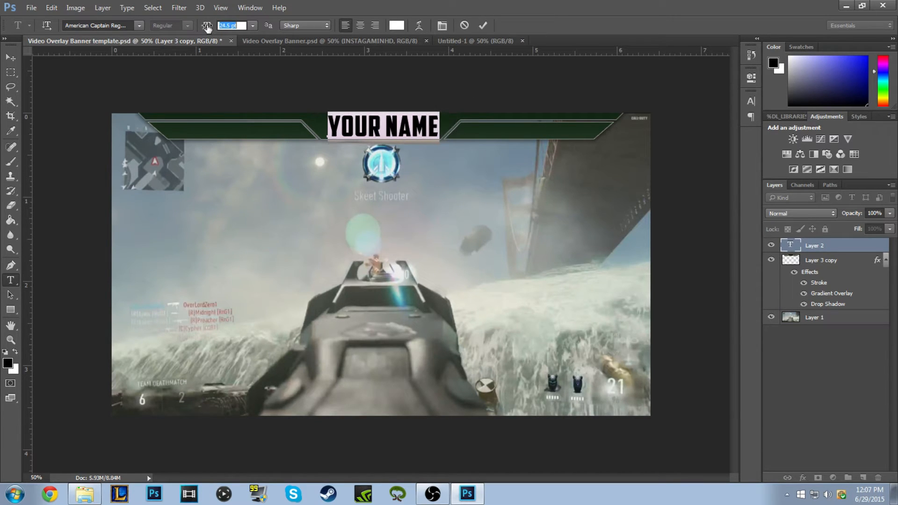
click(10, 57)
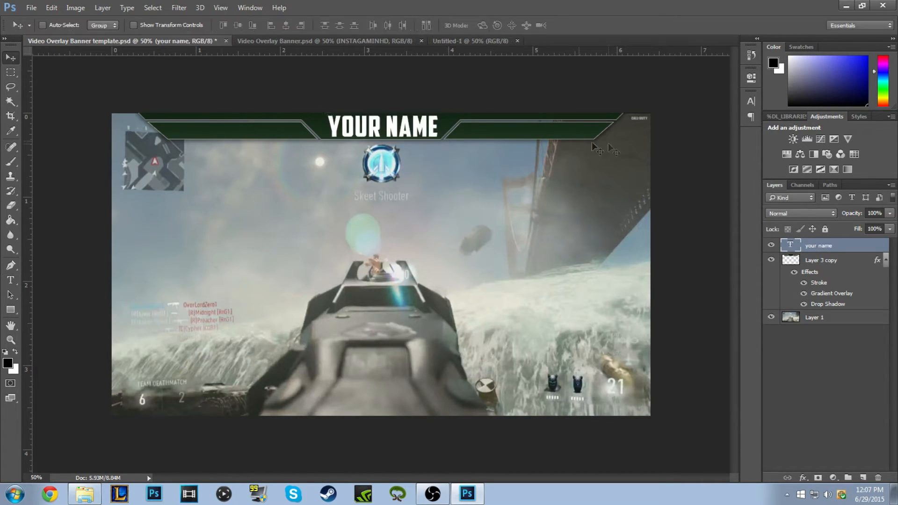
- Set the letter tracking of the "YOUR NAME" text to 55
click(751, 101)
drag(687, 144, 653, 142)
text(7)
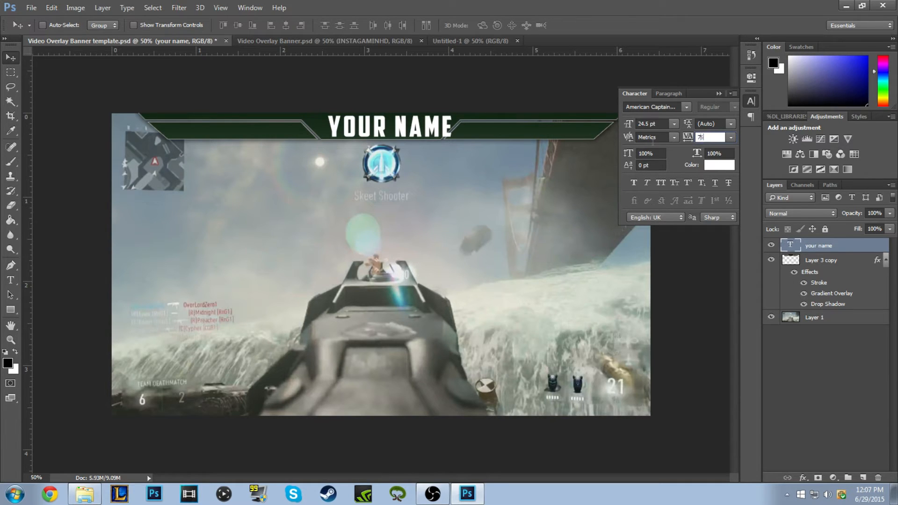
text(5)
key(Return)
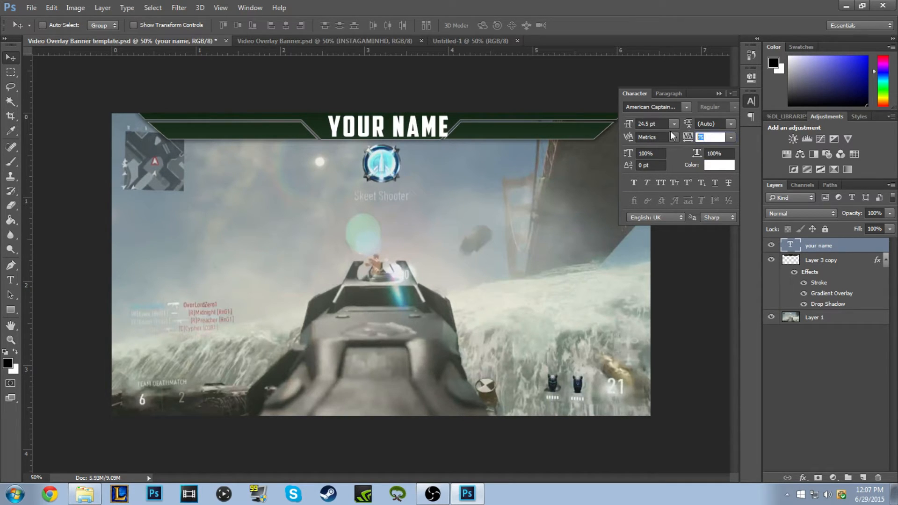
text(55)
key(Return)
- Move the "YOUR NAME" text to the horizontal centre of the banner and check it against the guides
drag(372, 135, 414, 131)
click(720, 94)
key(ctrl+semicolon)
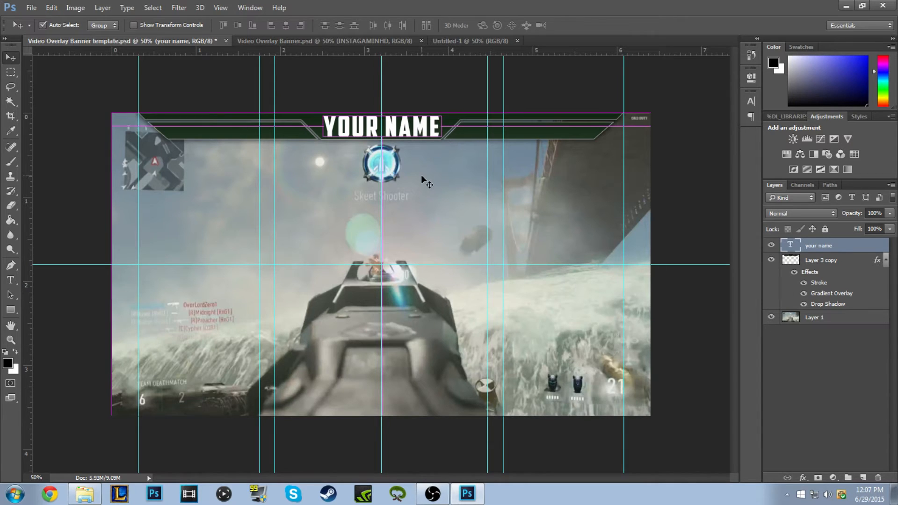
key(ctrl+semicolon)
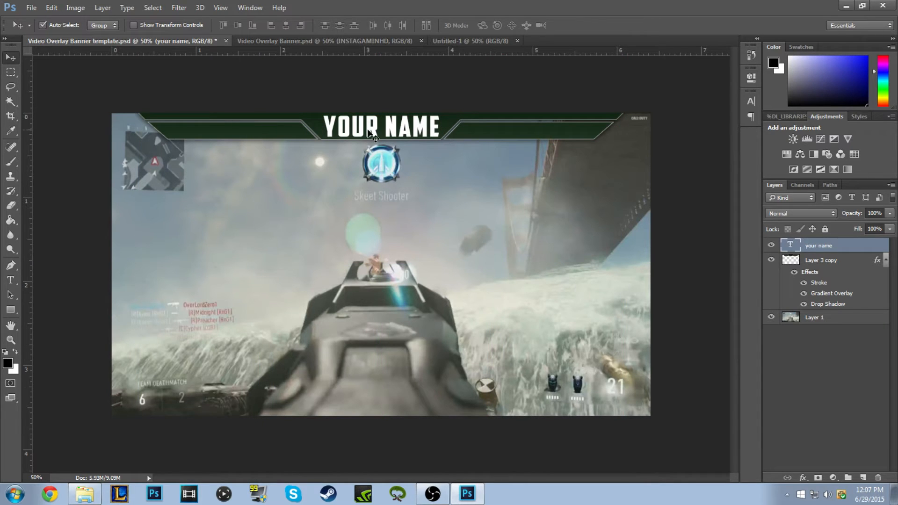
- Scale the "YOUR NAME" text down to about 97%
key(ctrl+t)
drag(441, 110, 438, 112)
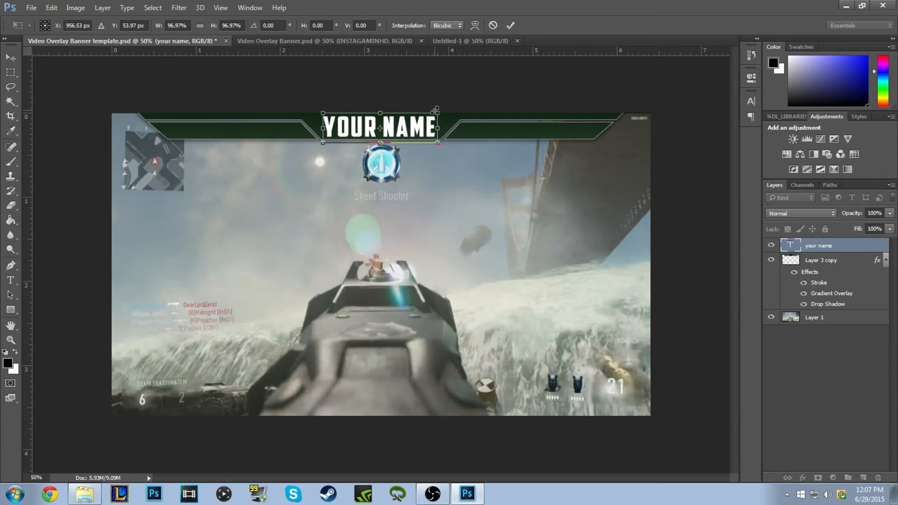
key(Return)
key(ctrl+t)
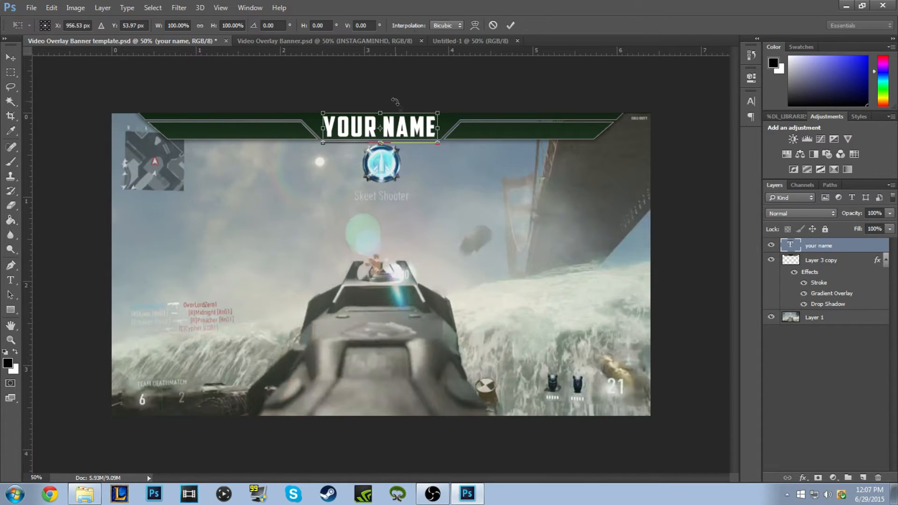
key(Return)
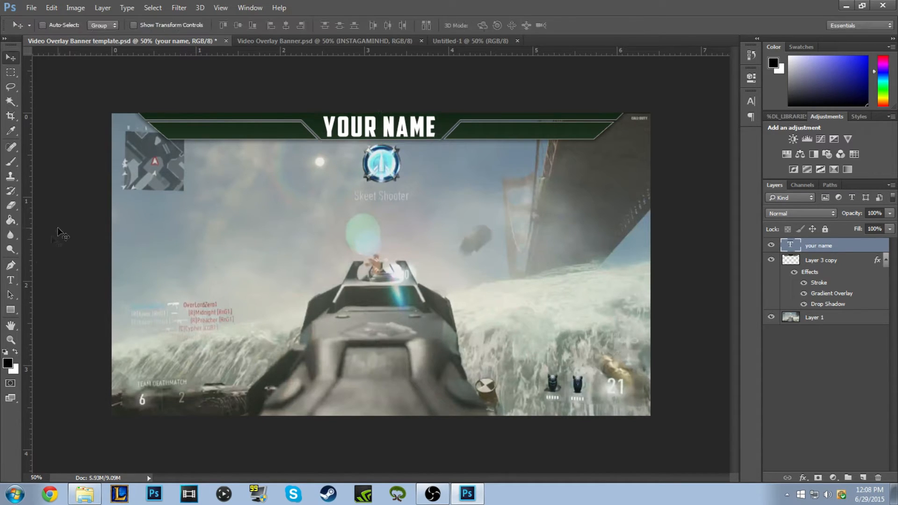
- Recentre the "YOUR NAME" text on the middle guide, hide the guides, and fine-tune its vertical position
key(ctrl+semicolon)
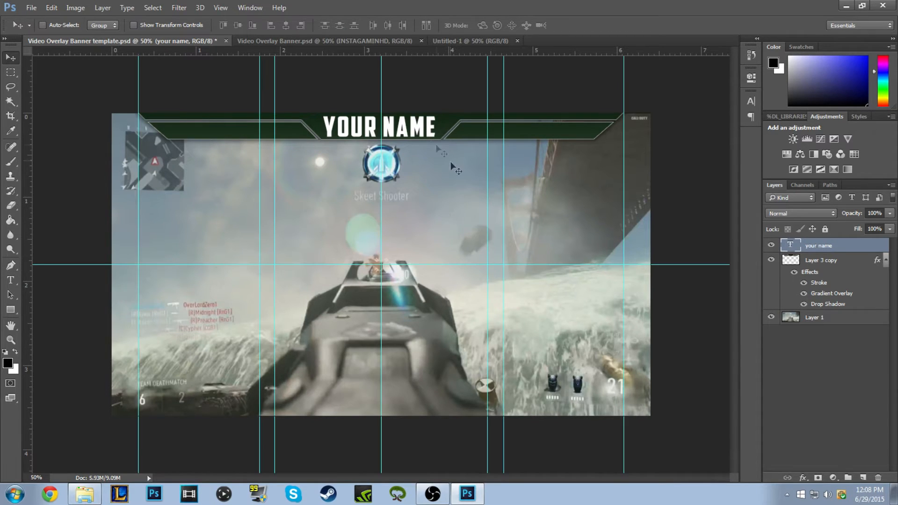
drag(413, 131, 417, 132)
key(ctrl+semicolon)
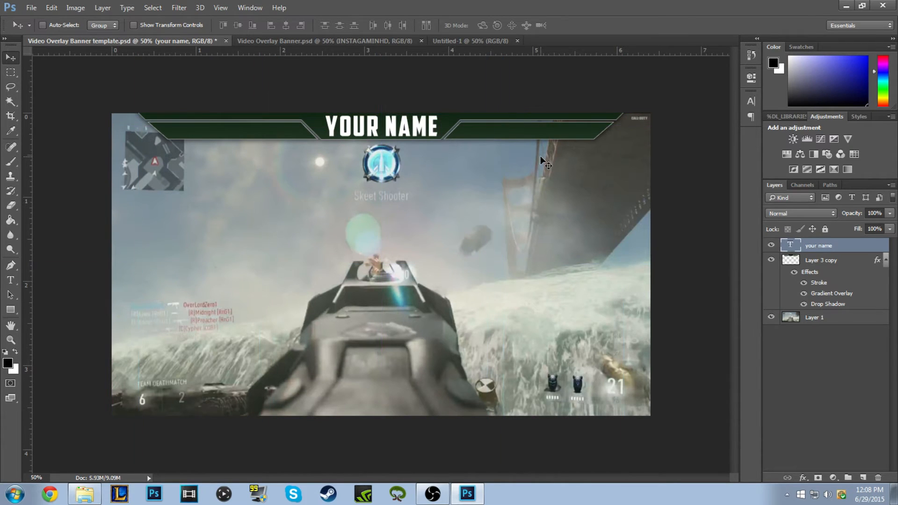
key(Down)
key(Down)
key(Down)
key(Up)
key(Up)
key(Up)
key(Up)
- Add a thin black stroke to the "YOUR NAME" text, positioned Outside, and apply the layer style
drag(338, 68, 309, 158)
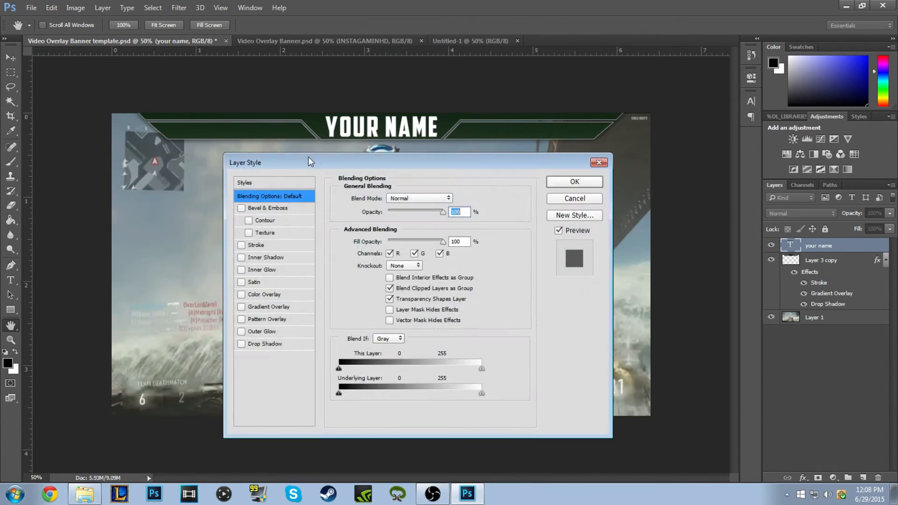
click(269, 244)
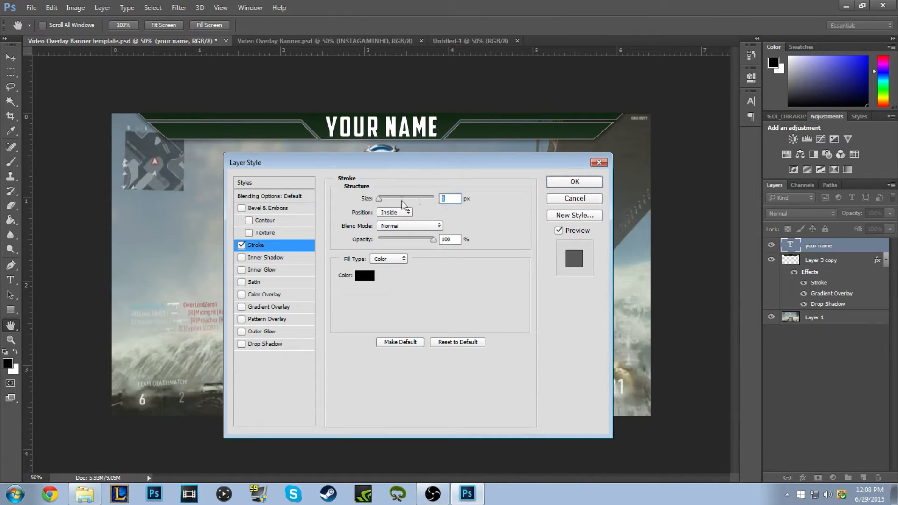
text(3)
click(391, 214)
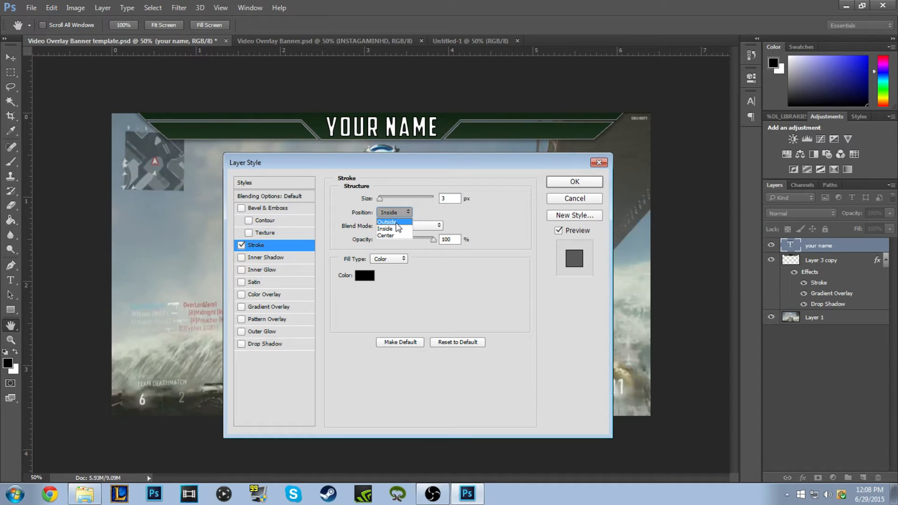
click(396, 223)
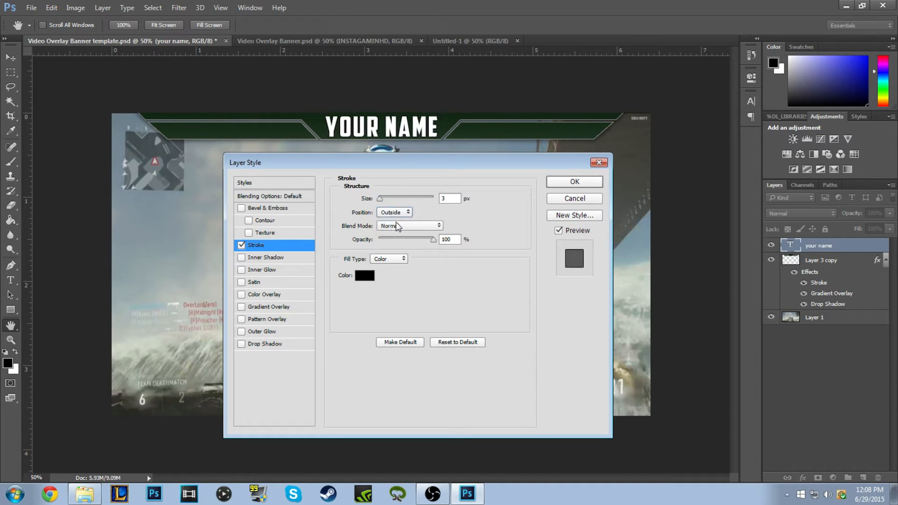
drag(447, 202, 425, 202)
text(434)
click(562, 181)
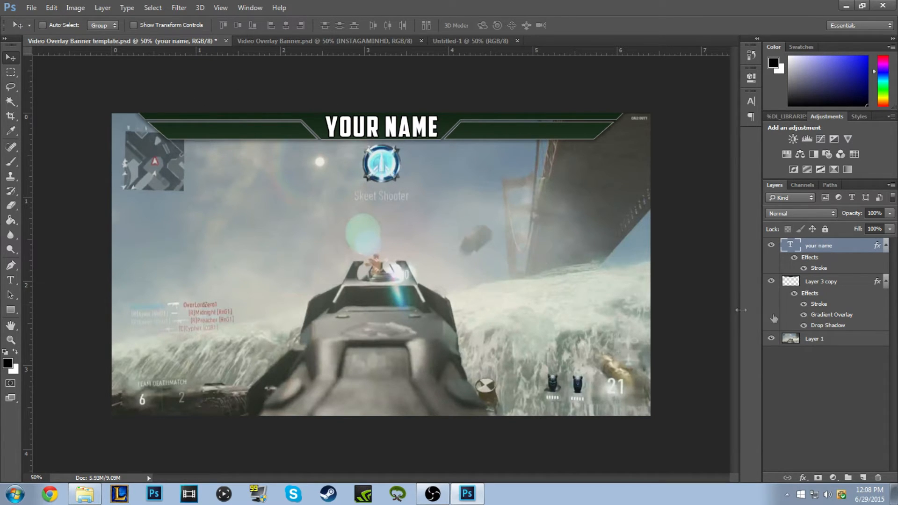
- Place the Twitter_logo_white image from the Pictures library into the banner document
click(84, 494)
click(291, 205)
click(294, 216)
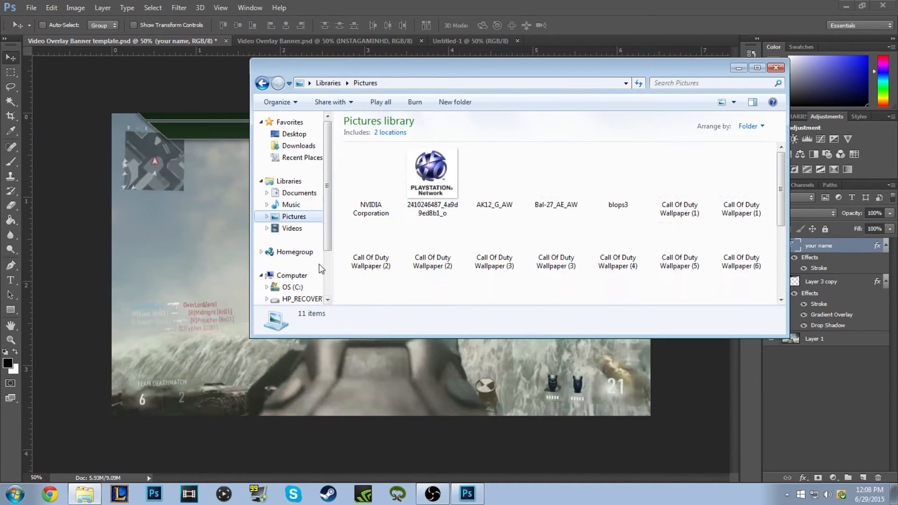
drag(781, 201, 781, 295)
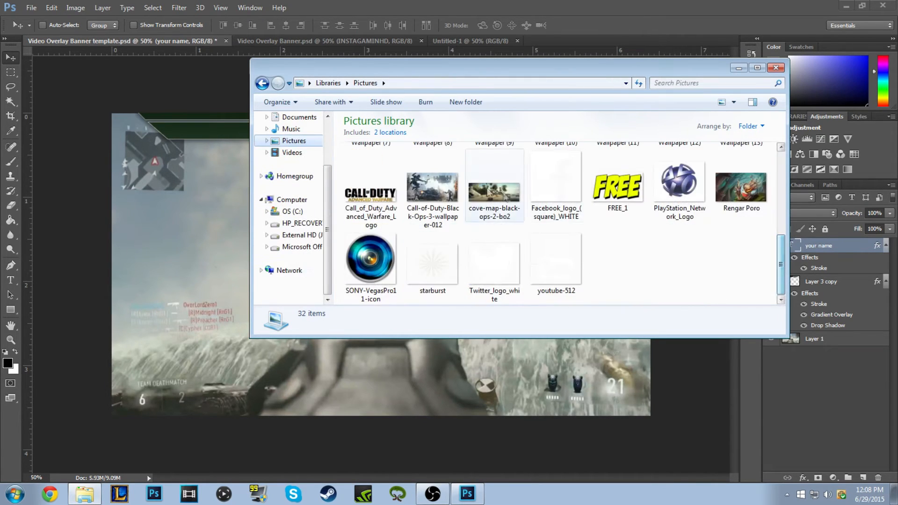
mouse_move(493, 262)
mouse_down()
mouse_move(193, 167)
mouse_move(204, 168)
mouse_up()
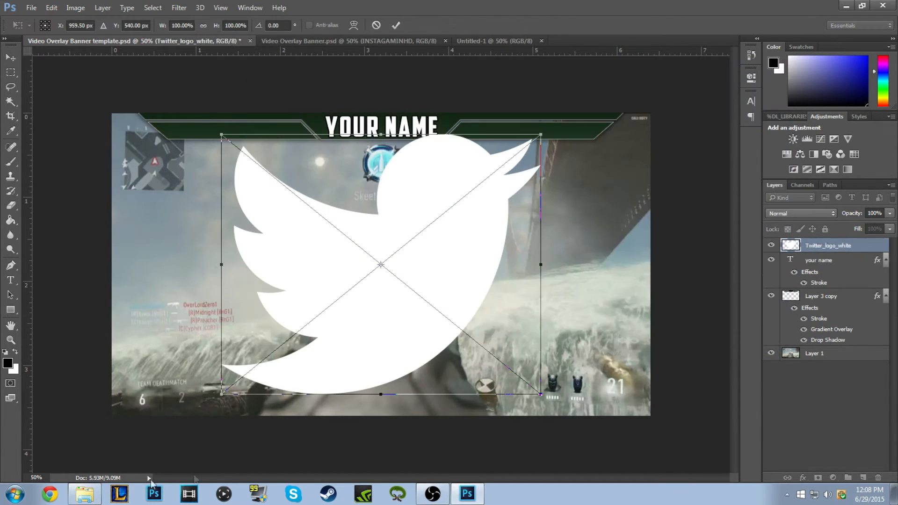
click(85, 494)
click(558, 176)
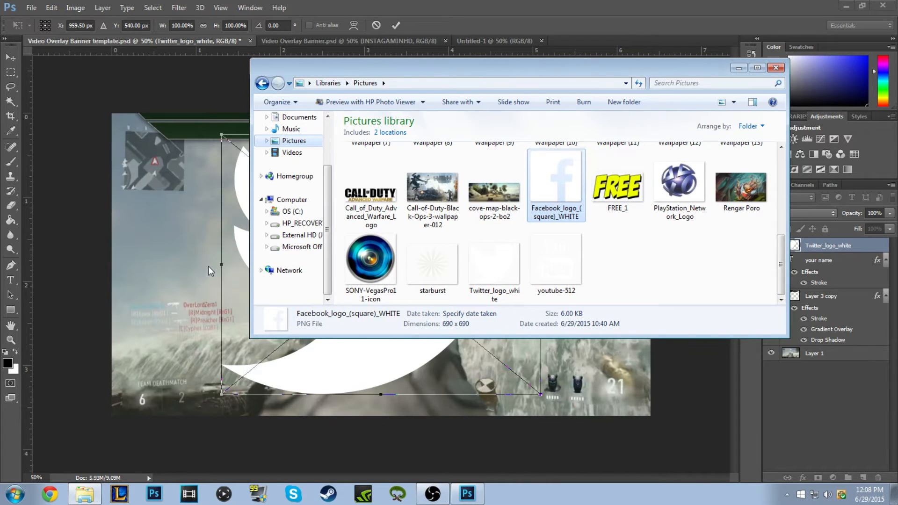
click(739, 69)
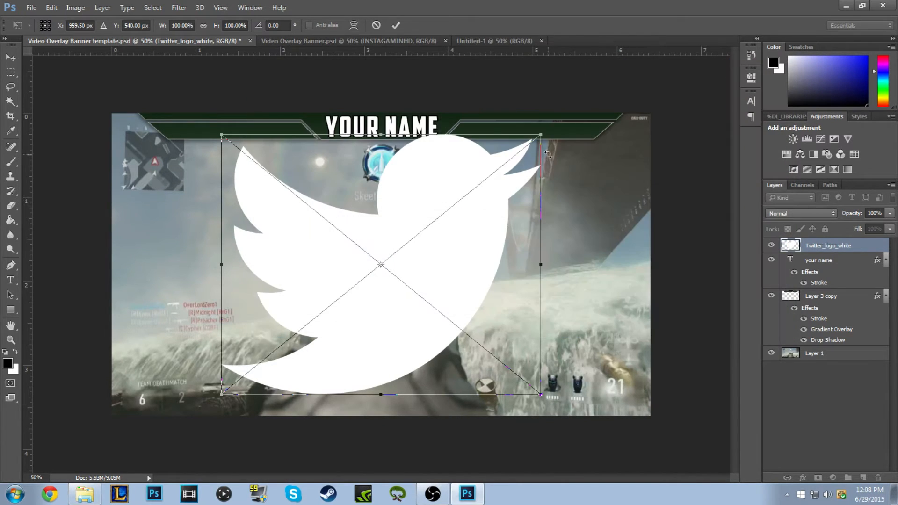
- Try to scale the placed Twitter logo down to icon size, then undo the scaling
drag(544, 133, 258, 352)
key(ctrl+semicolon)
click(51, 7)
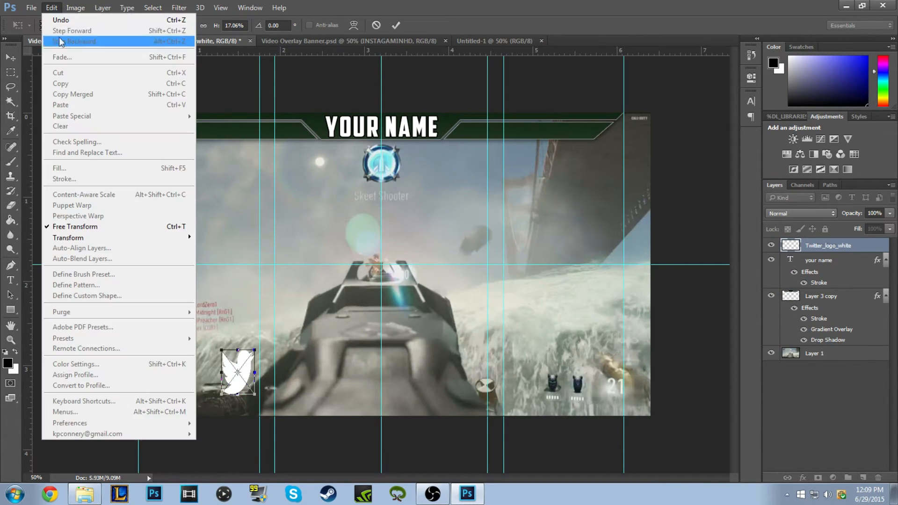
click(55, 17)
drag(540, 135, 262, 397)
click(53, 7)
click(60, 20)
- Scale the Twitter logo down to about 5% and place it near the inner end of the banner's right panel
drag(541, 135, 477, 130)
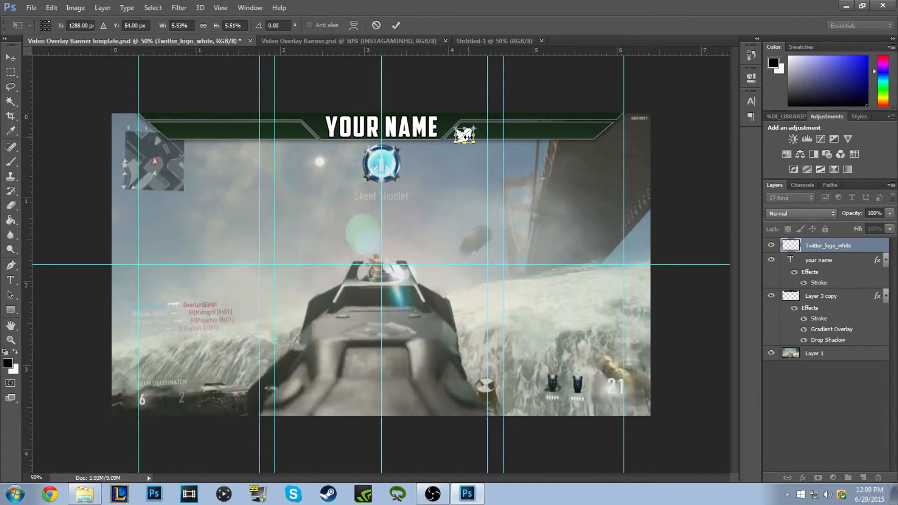
drag(469, 137, 481, 132)
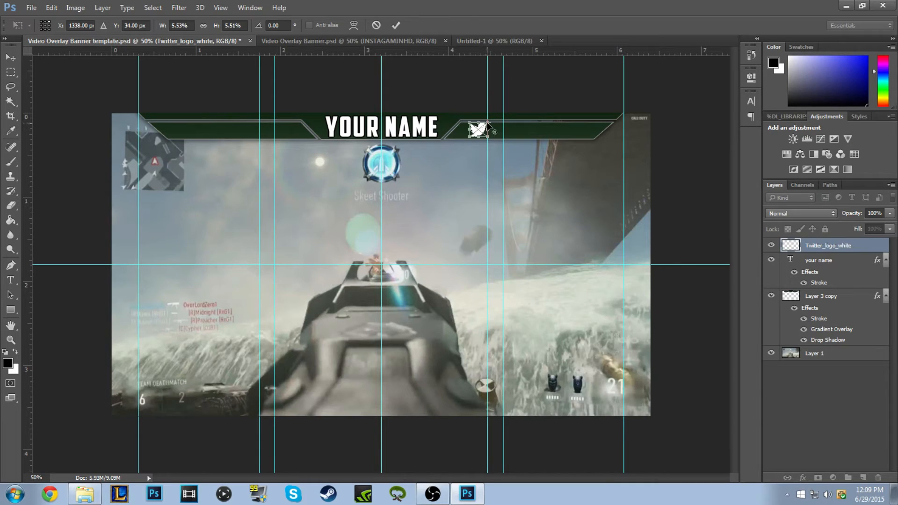
drag(469, 120, 471, 122)
- Nudge the Twitter logo horizontally inside the right panel to adjust its distance from the slanted edge
key(Left)
key(Left)
key(Left)
key(Left)
key(Left)
key(Left)
key(Left)
key(Left)
key(Left)
key(Left)
key(Left)
key(Left)
key(Left)
key(Left)
key(Left)
key(Left)
key(Left)
key(Left)
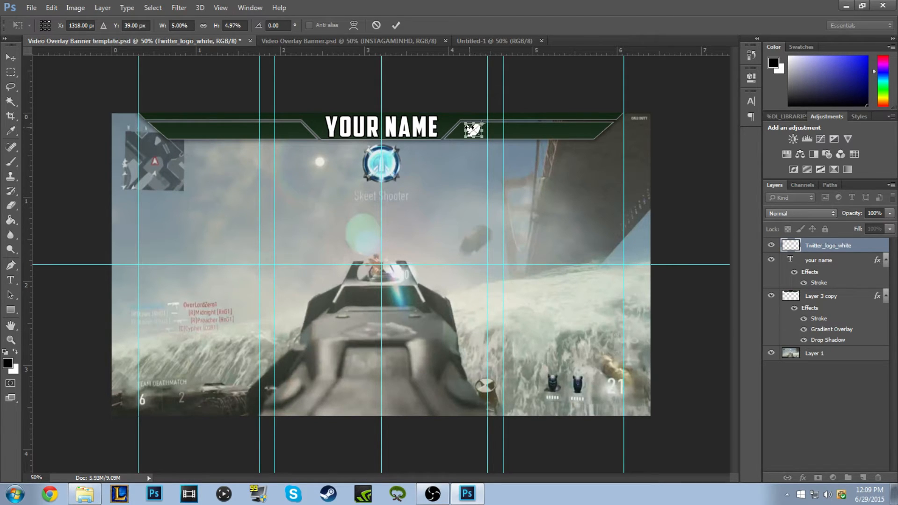
key(Left)
key(Left)
key(Left)
key(Left)
key(Left)
key(Left)
key(Left)
key(Left)
key(Left)
key(Left)
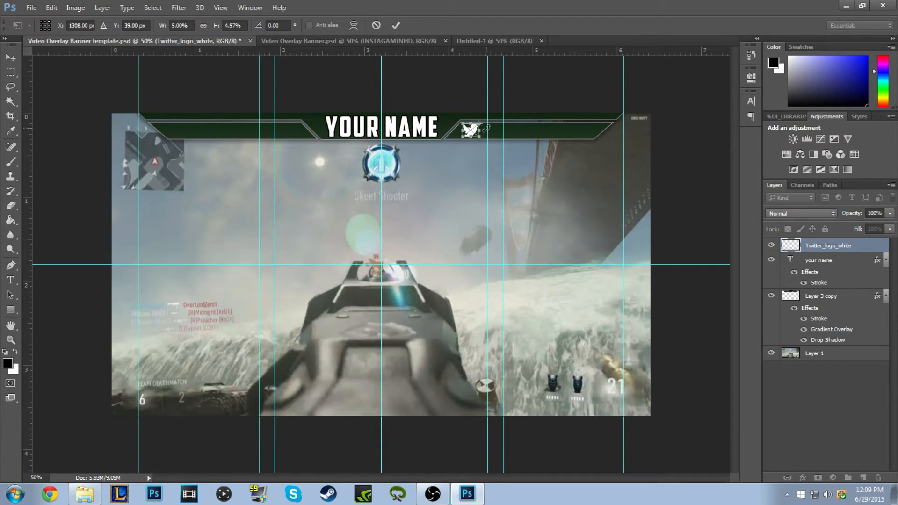
key(Right)
key(Right)
key(Right)
key(Right)
- Commit the Twitter logo and add vertical guides at the inner upper corners of the right and left side panels
drag(26, 123, 478, 128)
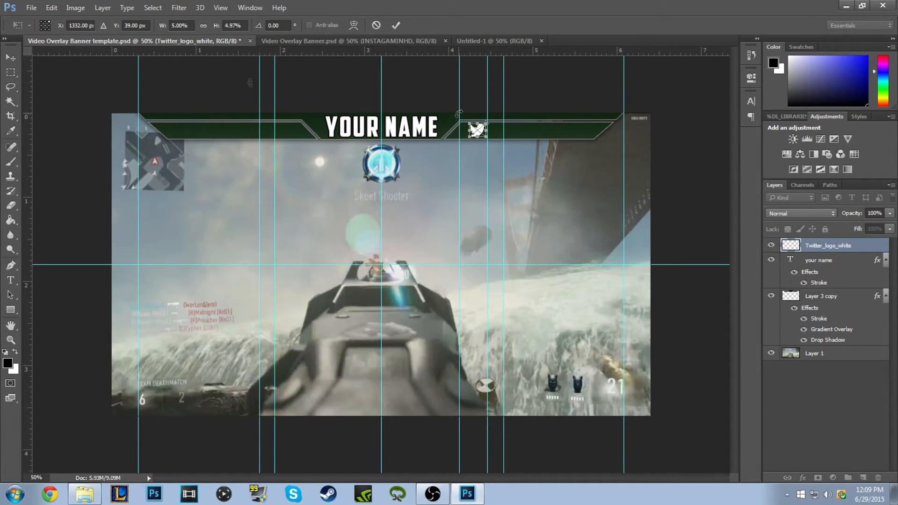
click(10, 57)
click(448, 179)
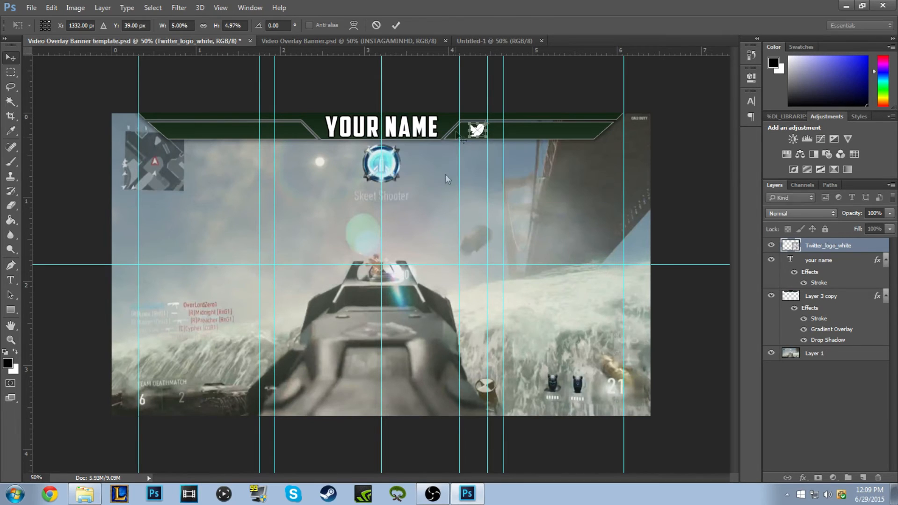
drag(459, 104, 461, 104)
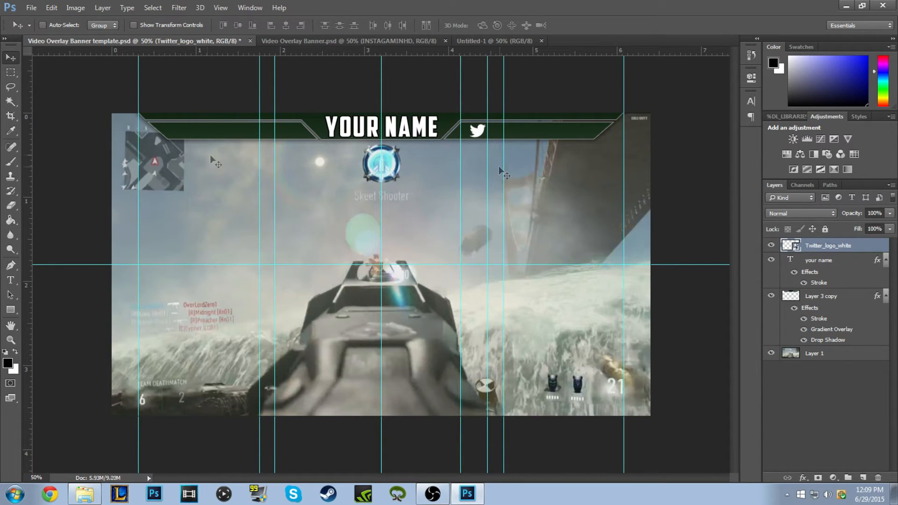
drag(27, 187, 300, 176)
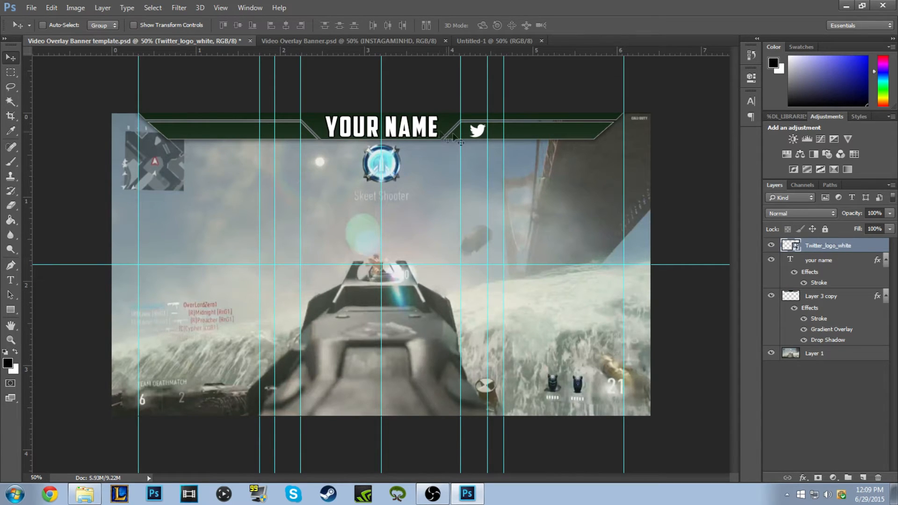
- Align the Twitter logo with the right panel's inner-corner guide, hide the guides, and fine-tune its horizontal position
drag(481, 137, 471, 135)
key(ctrl)
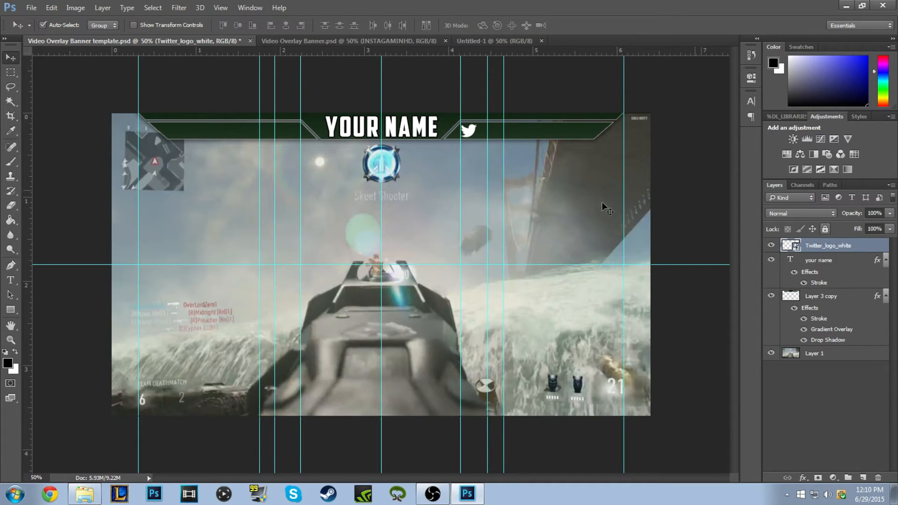
key(ctrl+semicolon)
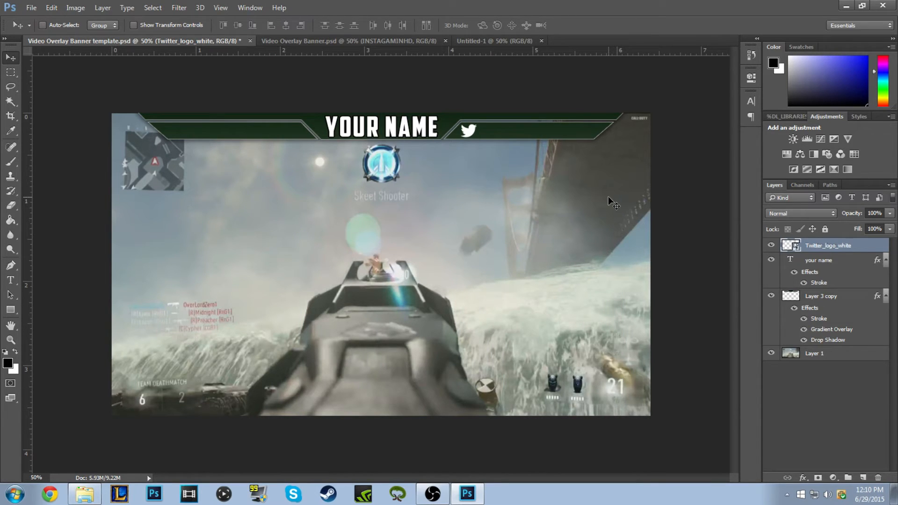
key(Right)
key(Right)
key(Left)
key(Right)
- Place the Facebook_logo_(square)_WHITE image from the Pictures library and scale it down to about 2%
click(85, 494)
drag(568, 187, 194, 148)
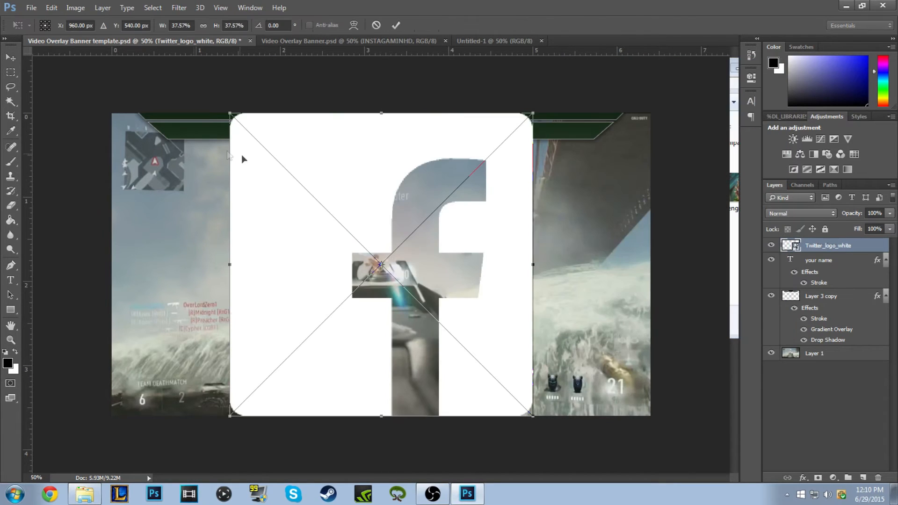
drag(533, 113, 430, 264)
drag(240, 409, 270, 409)
click(55, 7)
click(60, 20)
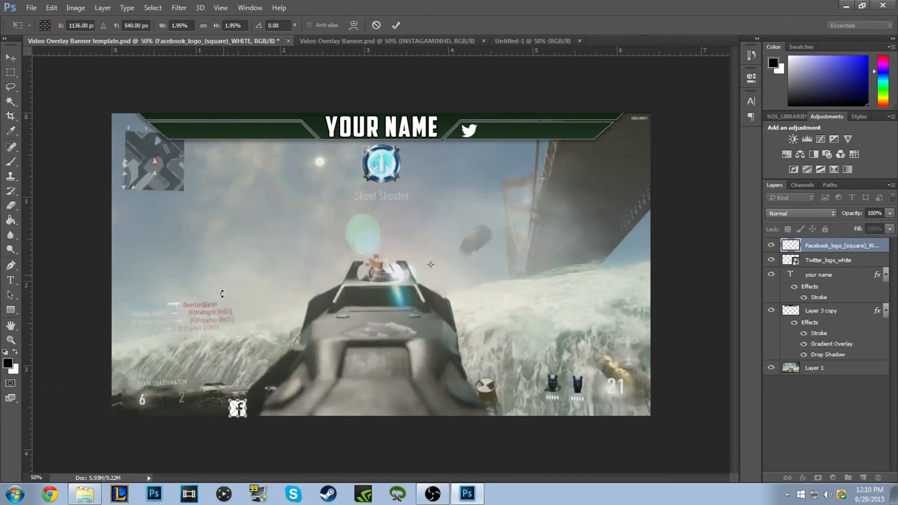
drag(239, 410, 472, 133)
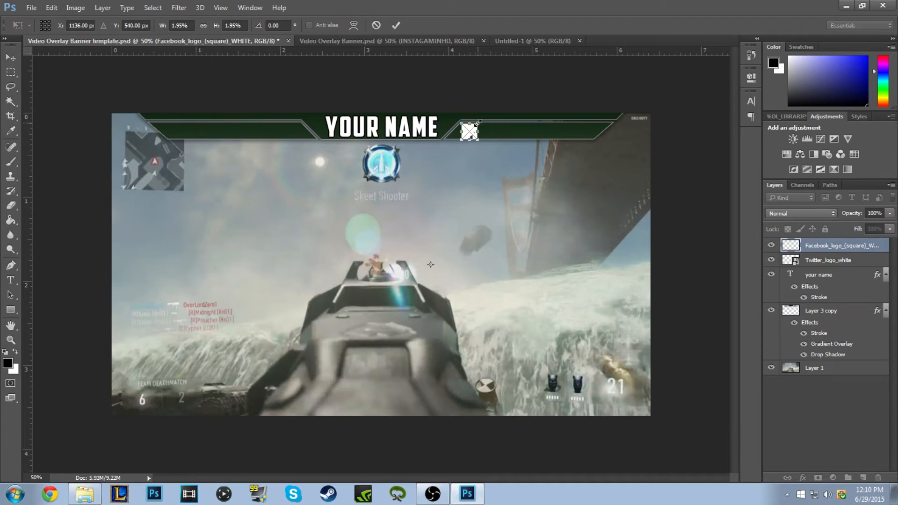
drag(477, 122, 475, 124)
drag(471, 131, 480, 133)
drag(471, 131, 469, 356)
click(52, 8)
click(69, 18)
drag(490, 153, 305, 144)
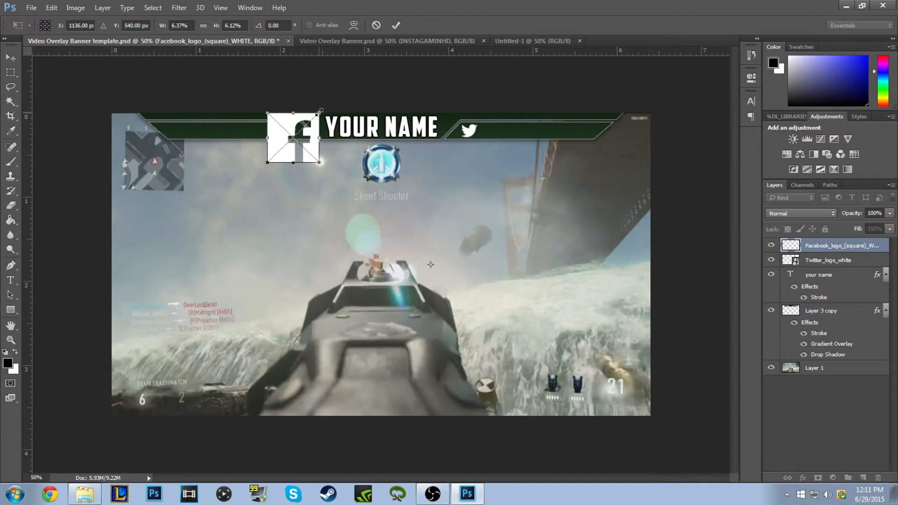
drag(320, 111, 477, 136)
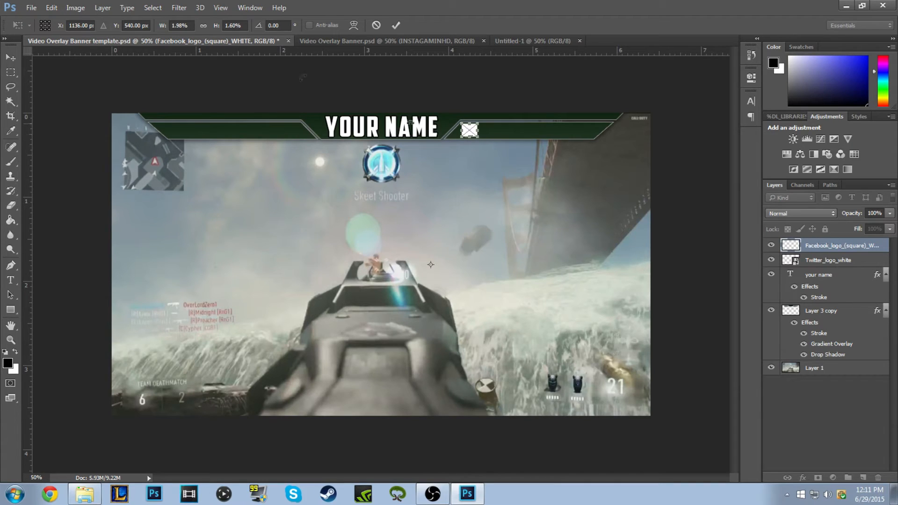
click(51, 8)
click(50, 18)
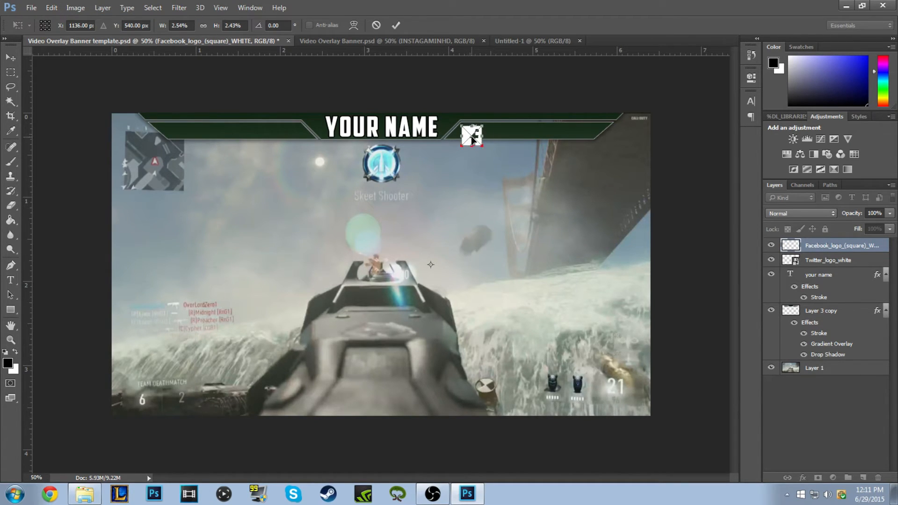
drag(470, 136, 466, 133)
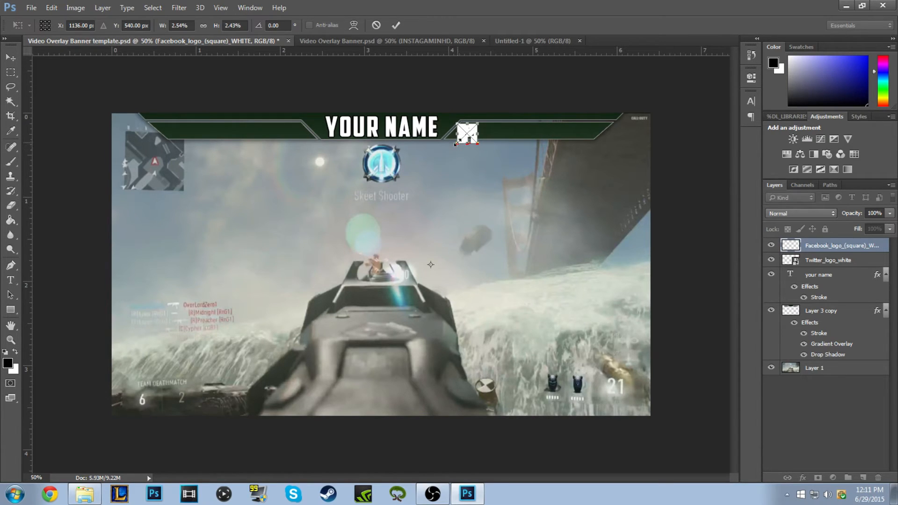
drag(456, 145, 463, 140)
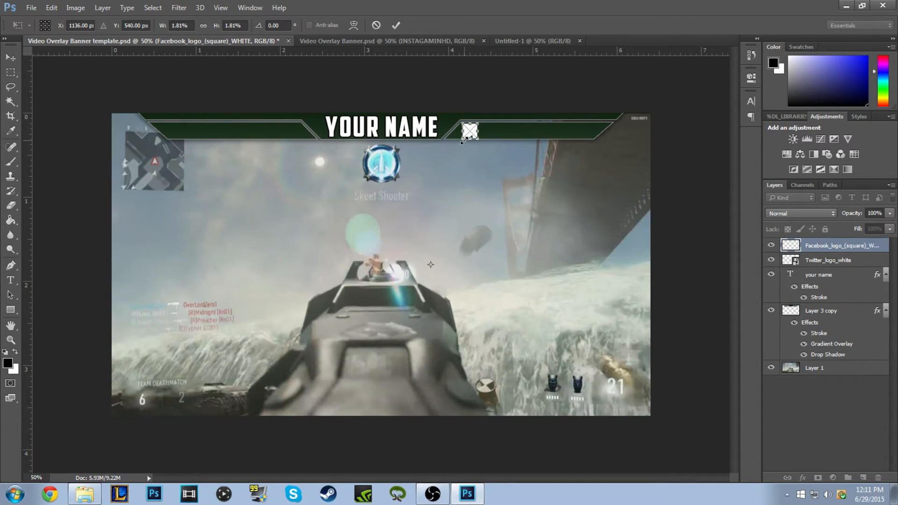
click(53, 8)
click(69, 20)
click(52, 7)
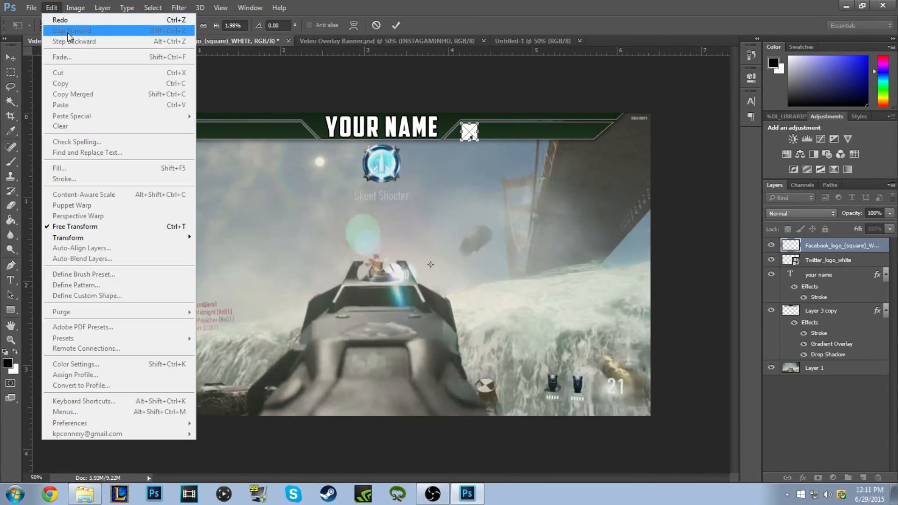
click(455, 92)
click(375, 27)
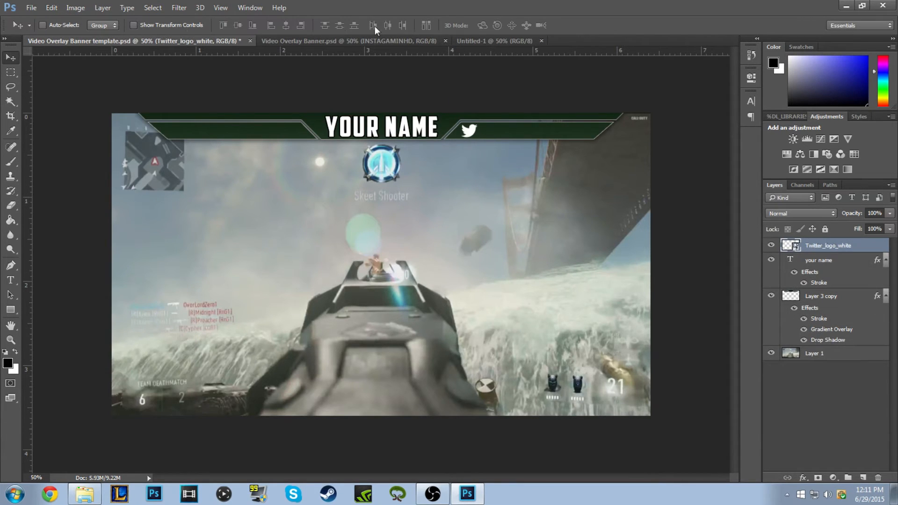
- Place the Facebook_logo_(square)_WHITE image from the Pictures library into the banner document again
click(85, 494)
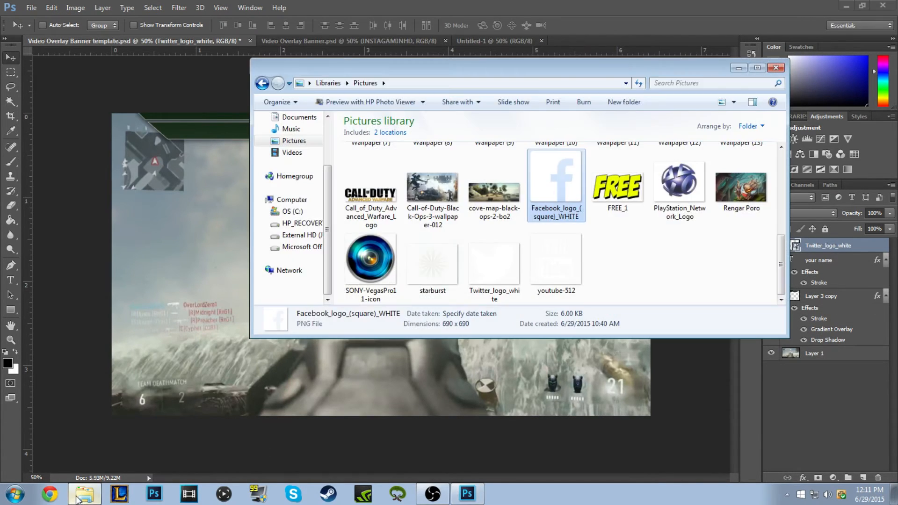
drag(237, 240, 238, 240)
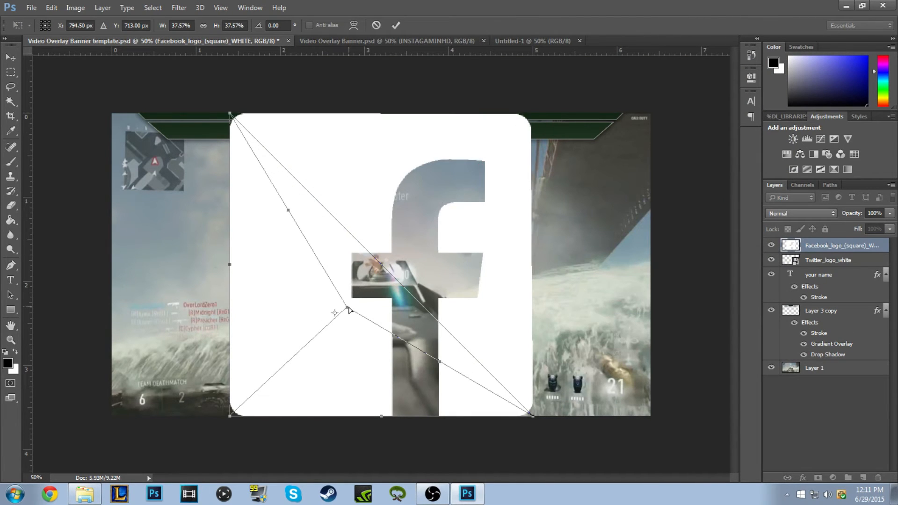
key(Escape)
click(52, 8)
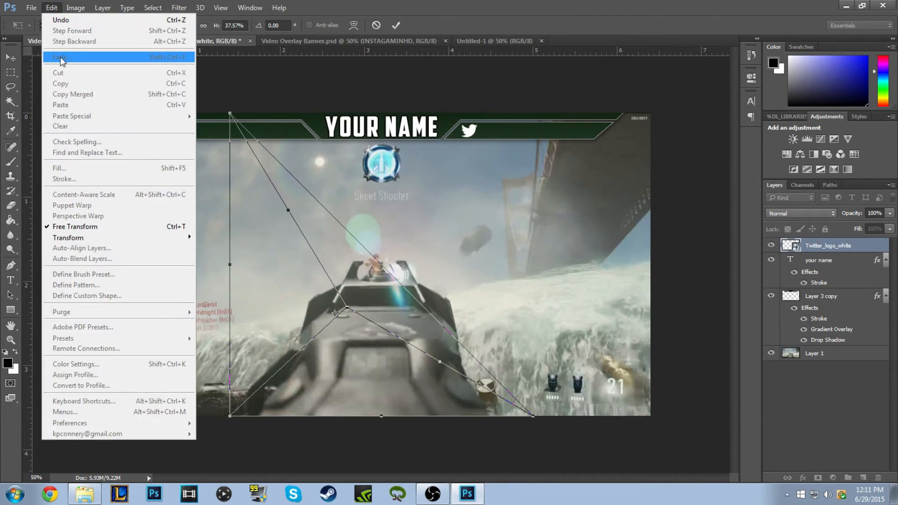
click(61, 19)
drag(533, 114, 242, 386)
click(52, 8)
click(71, 20)
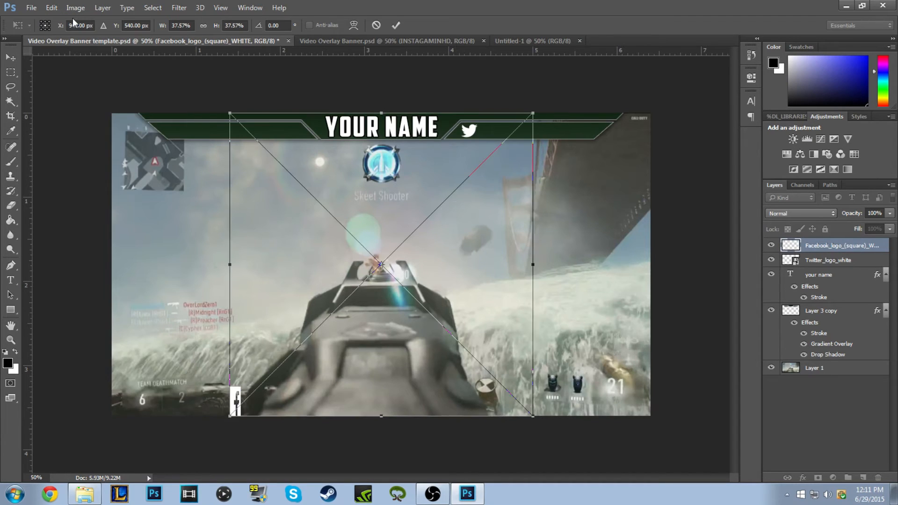
- Scale the Facebook logo proportionally to about 1.74% over the Twitter logo in the right panel, nudge it into place and commit it
drag(519, 134, 464, 138)
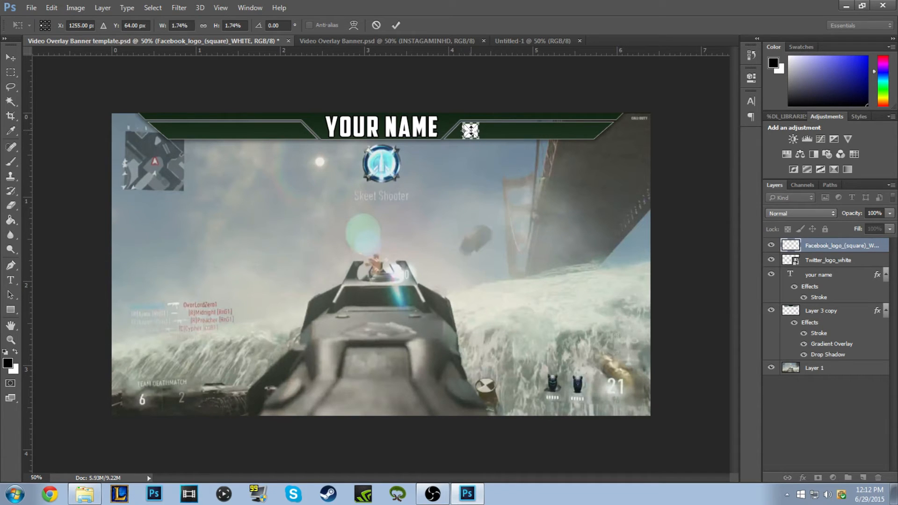
key(Left)
key(Left)
key(Return)
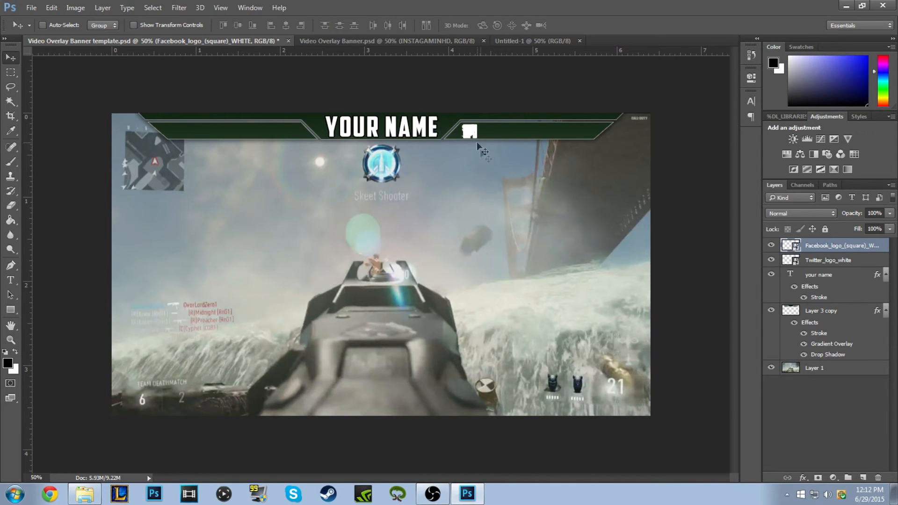
- Move the Facebook logo into the left panel, show the guides, and line it up with the left panel's inner-corner guide
drag(474, 134, 290, 130)
key(ctrl+semicolon)
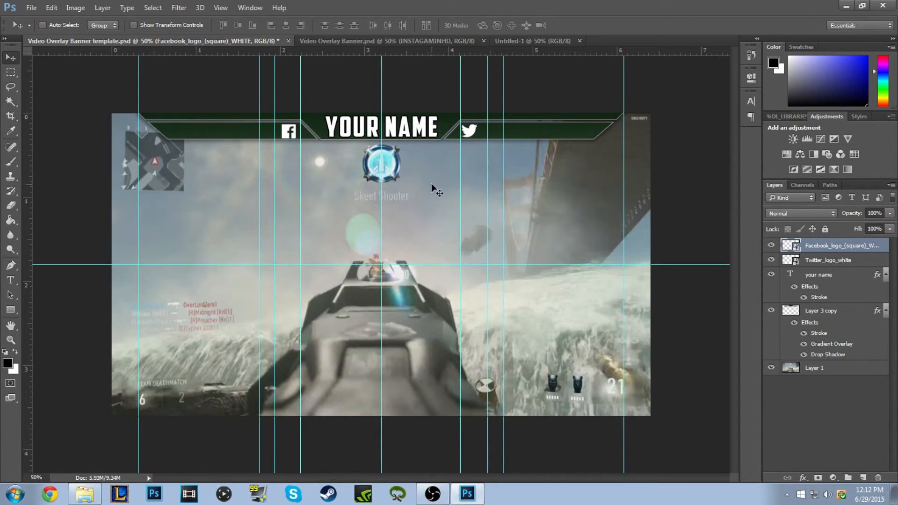
key(Right)
key(Right)
key(Right)
key(Right)
key(Right)
key(Right)
key(Right)
key(Right)
key(Right)
key(Right)
key(Right)
key(Right)
key(Right)
key(Right)
key(Right)
key(Right)
key(Left)
key(Left)
key(Left)
key(Right)
- Scale the Facebook logo in the left panel proportionally to about 1.7% and commit the transform
key(ctrl+t)
drag(300, 139, 300, 140)
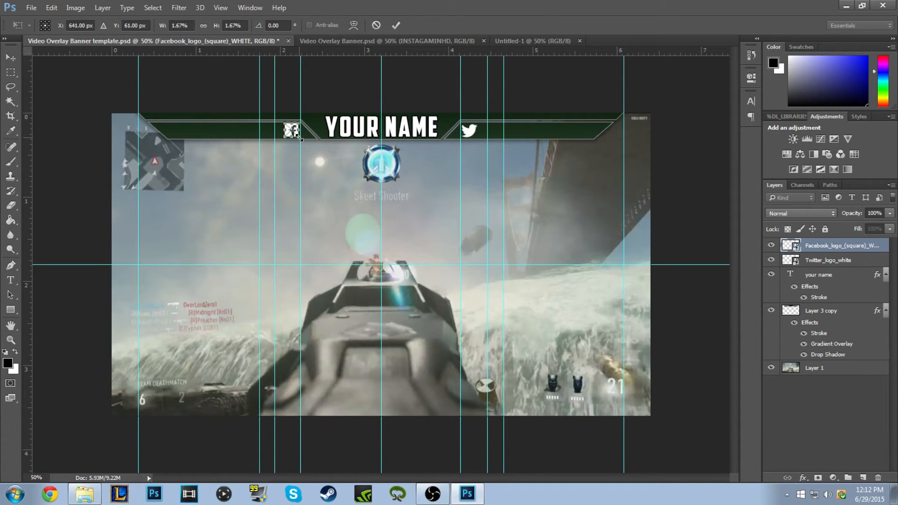
click(75, 7)
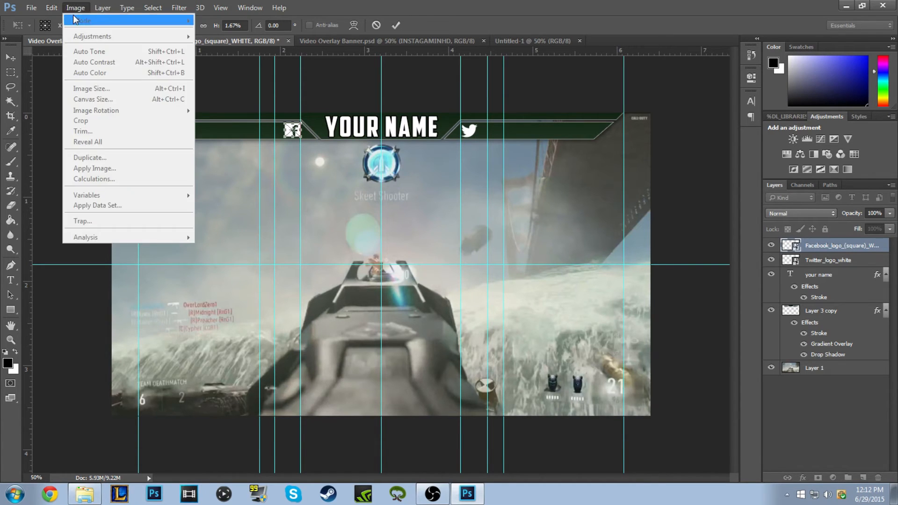
click(62, 21)
drag(299, 139, 300, 139)
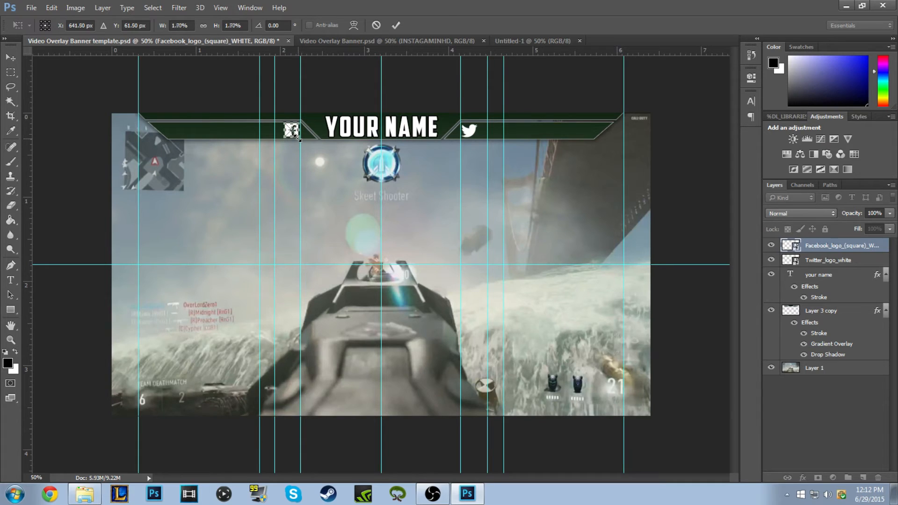
key(Return)
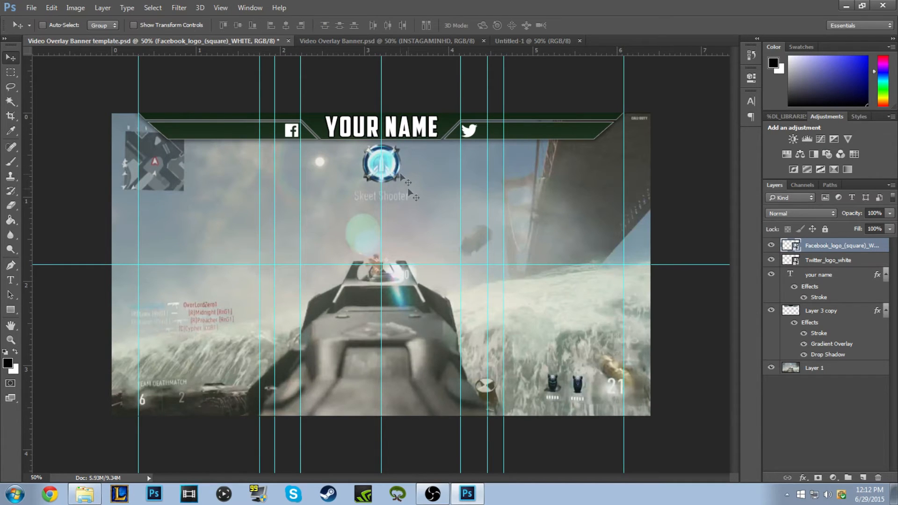
- Fine-tune the Facebook logo's horizontal position against the left panel's inner-corner guide and hide the guides
key(0)
key(0)
click(51, 8)
click(71, 40)
key(Left)
key(Left)
key(Left)
key(Left)
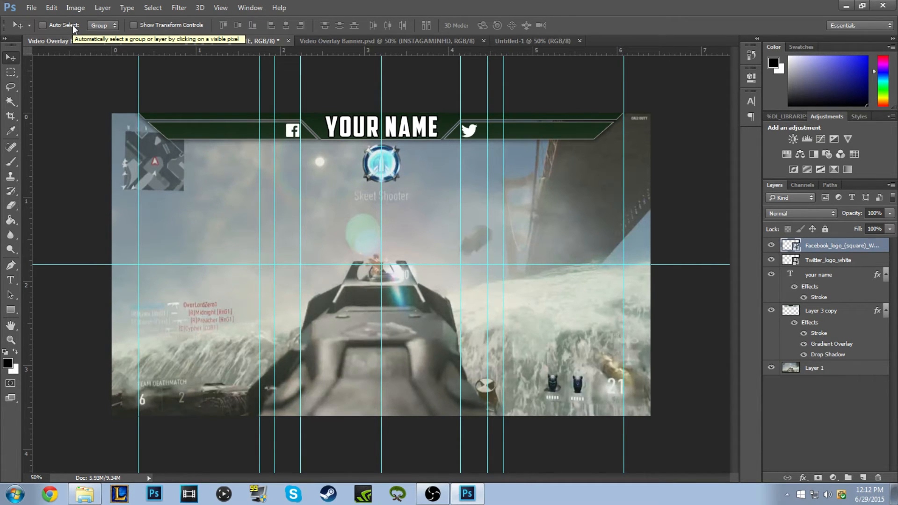
key(Left)
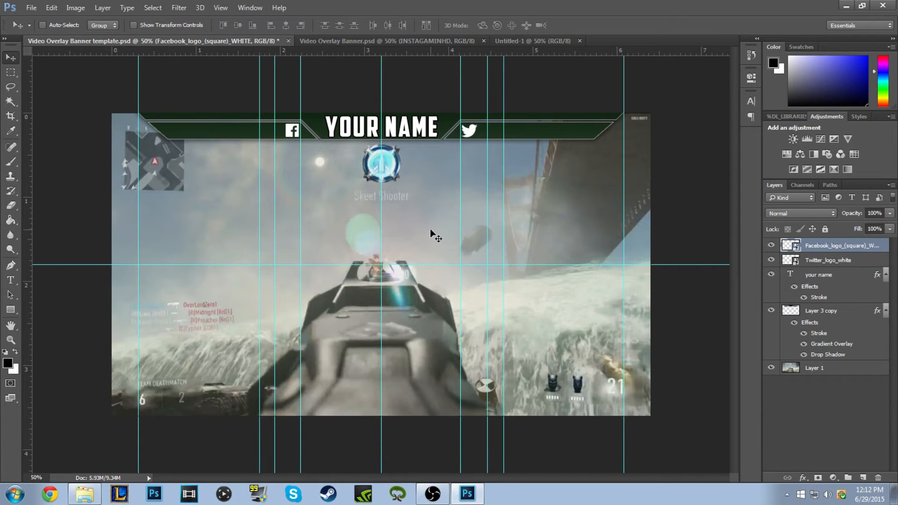
key(ctrl+semicolon)
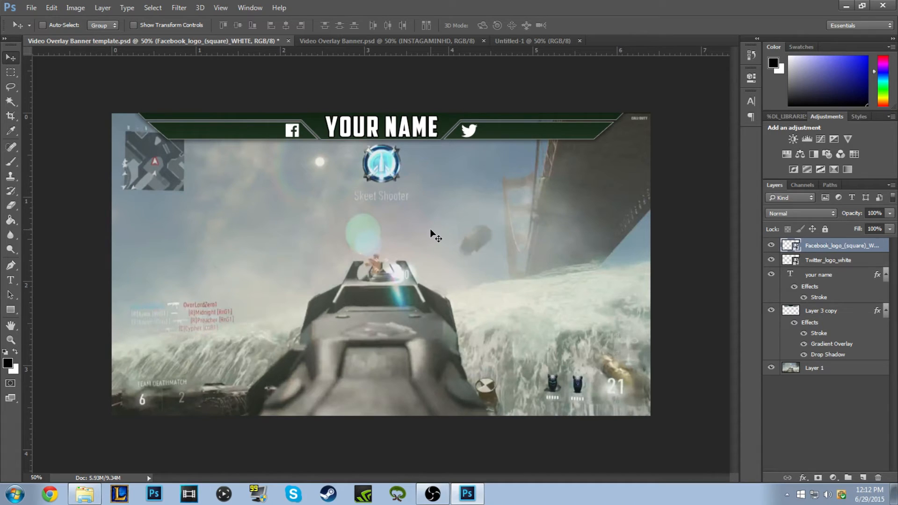
- Try a 2 px outside black stroke on the Facebook logo layer
double_click(842, 254)
click(577, 200)
double_click(884, 252)
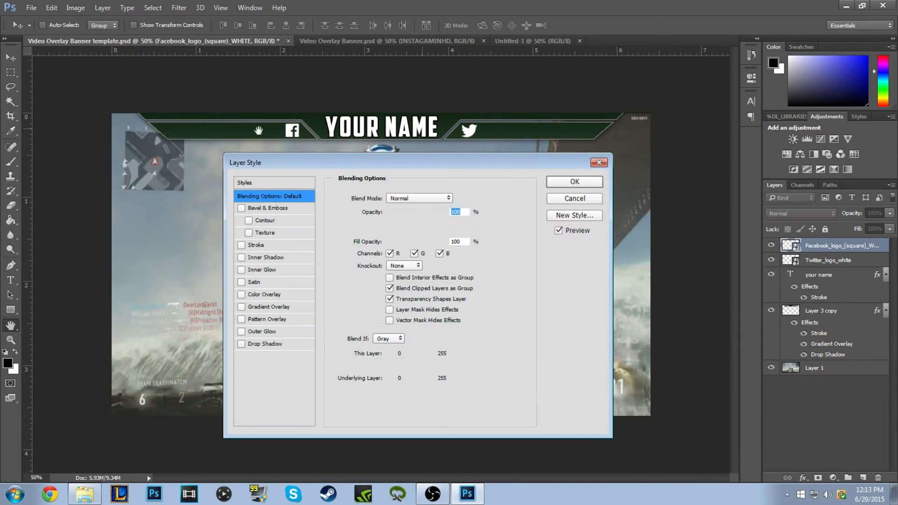
click(256, 245)
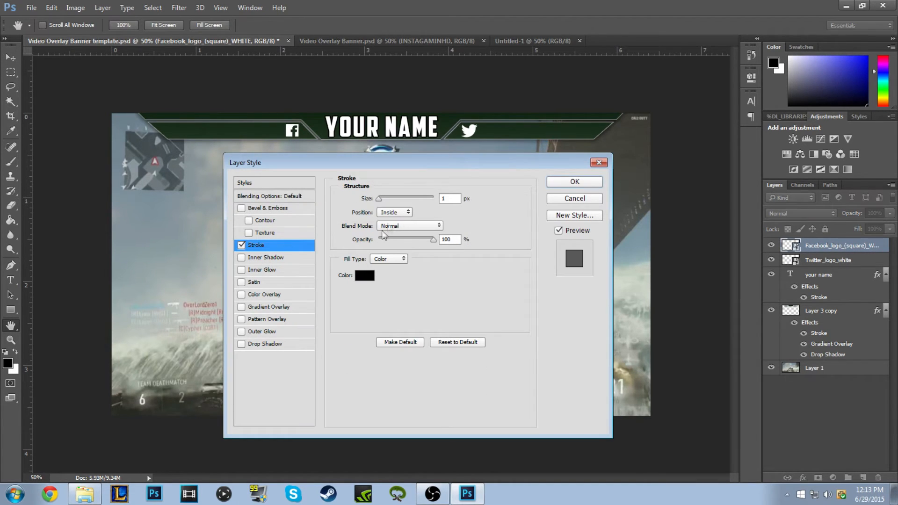
click(394, 212)
click(398, 226)
double_click(450, 198)
text(2)
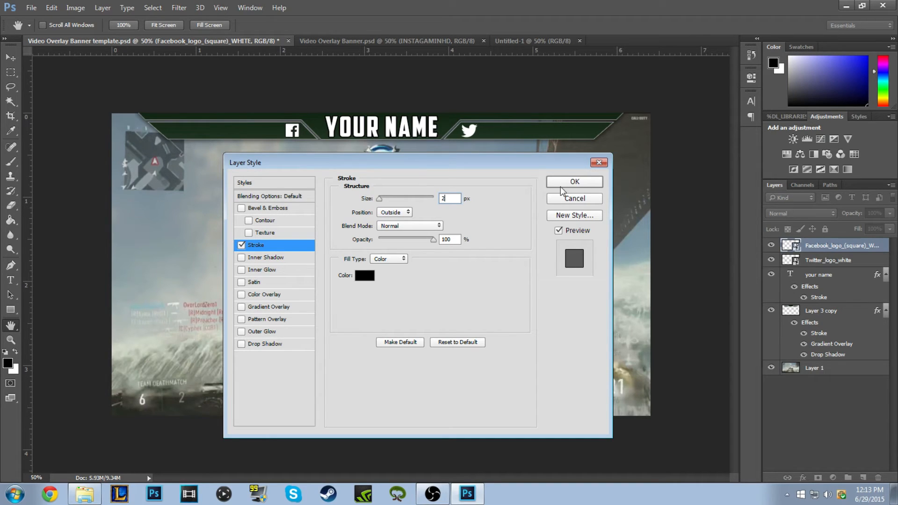
click(569, 197)
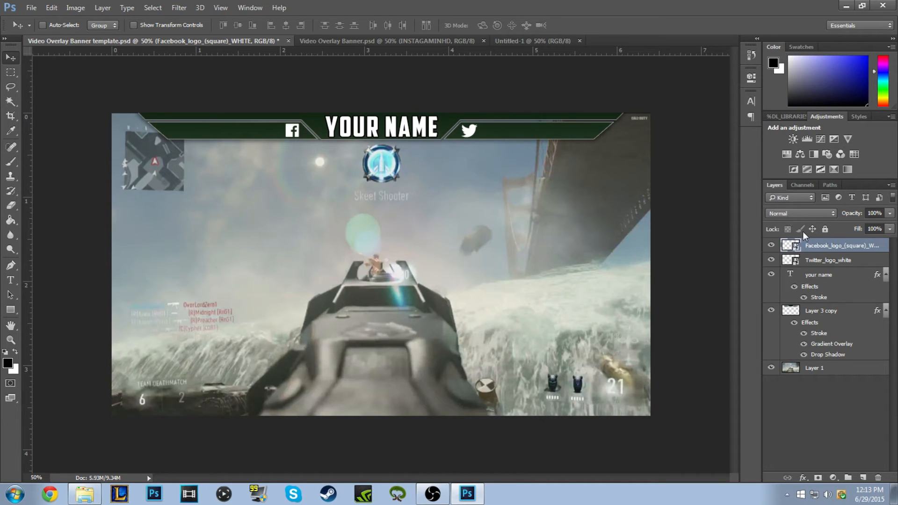
- Add the text TWITTER USERNAME in the right panel beside the Twitter logo and reduce its font size to about 12 pt
click(11, 281)
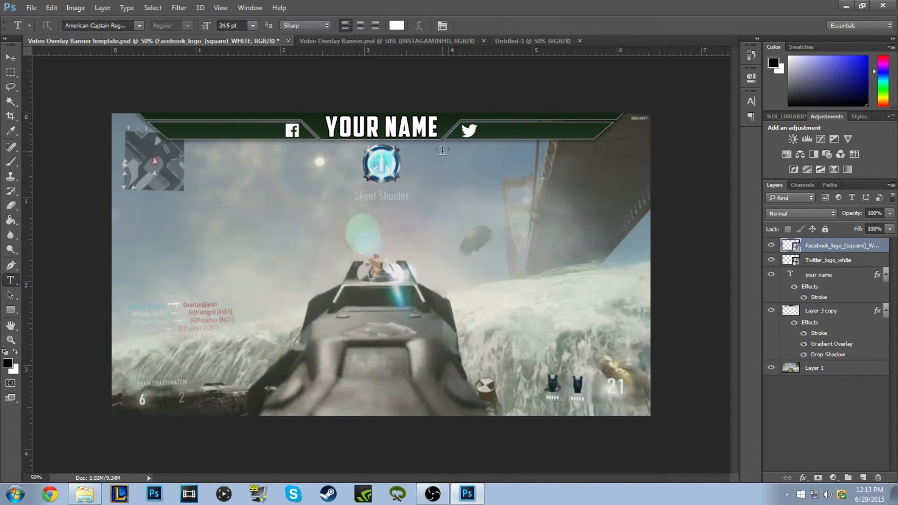
click(494, 132)
text(T)
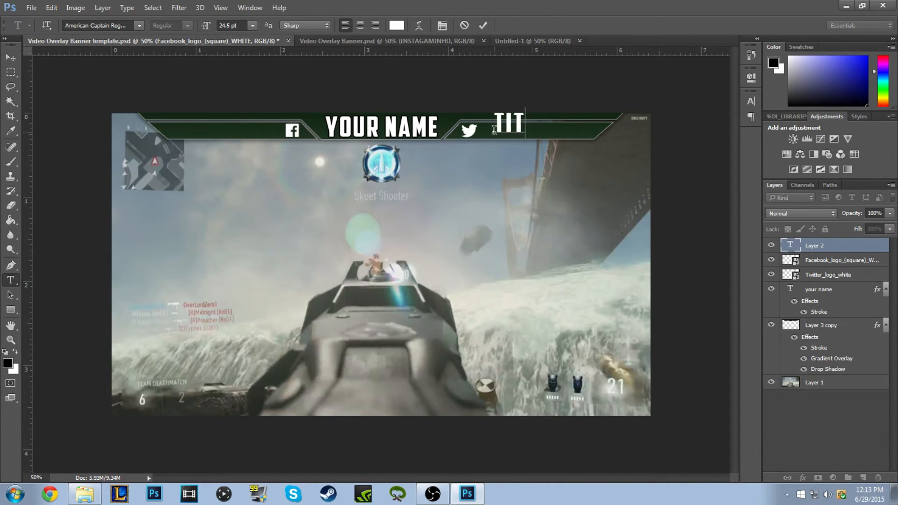
text(WITTER USERN)
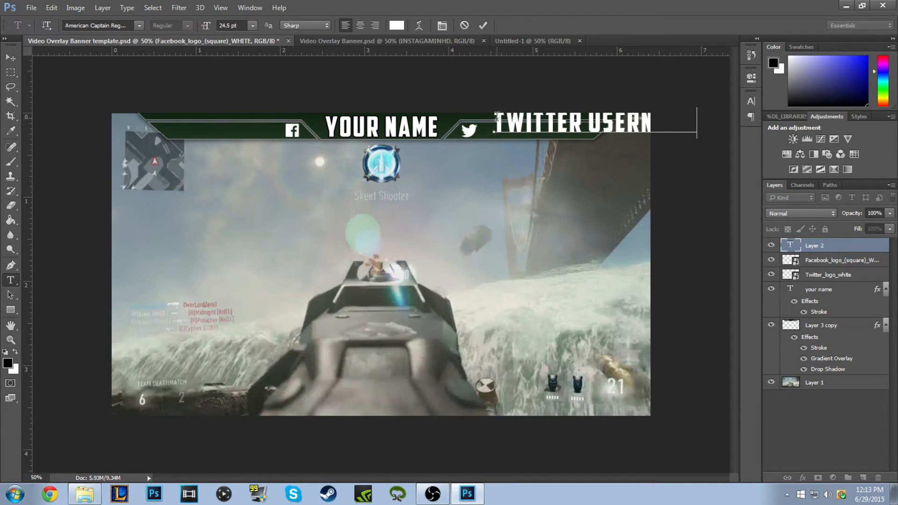
key(ctrl+a)
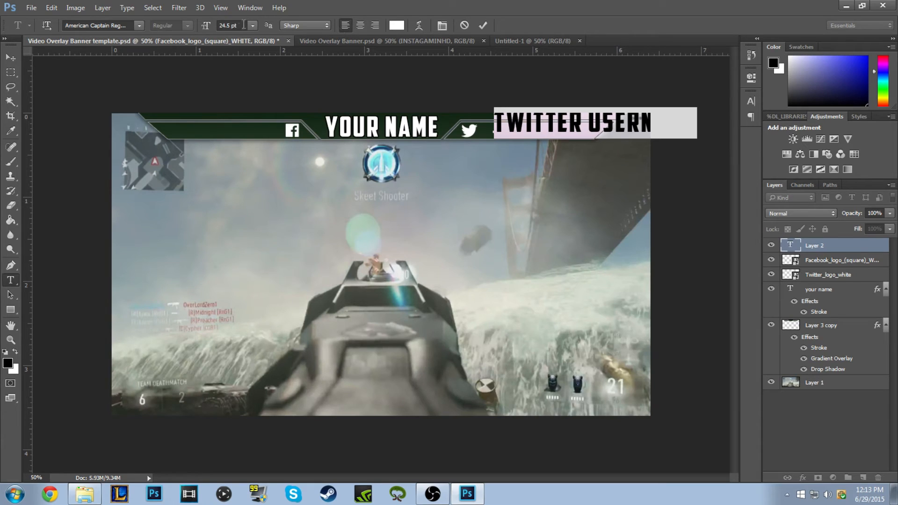
drag(207, 27, 61, 59)
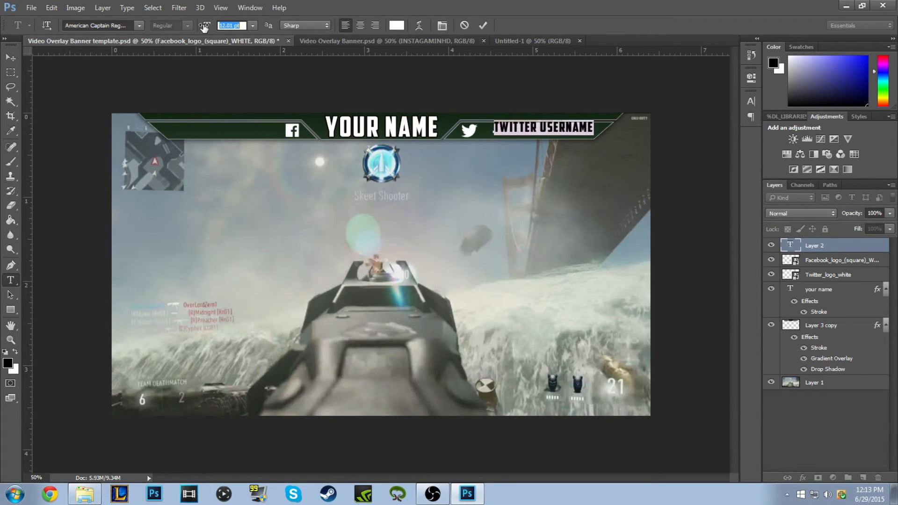
- Position the TWITTER USERNAME text just beside the Twitter logo, vertically centred on it and starting at the nearest vertical guide
click(9, 59)
mouse_move(505, 125)
mouse_down()
mouse_move(495, 132)
mouse_move(521, 131)
mouse_up()
key(ctrl+semicolon)
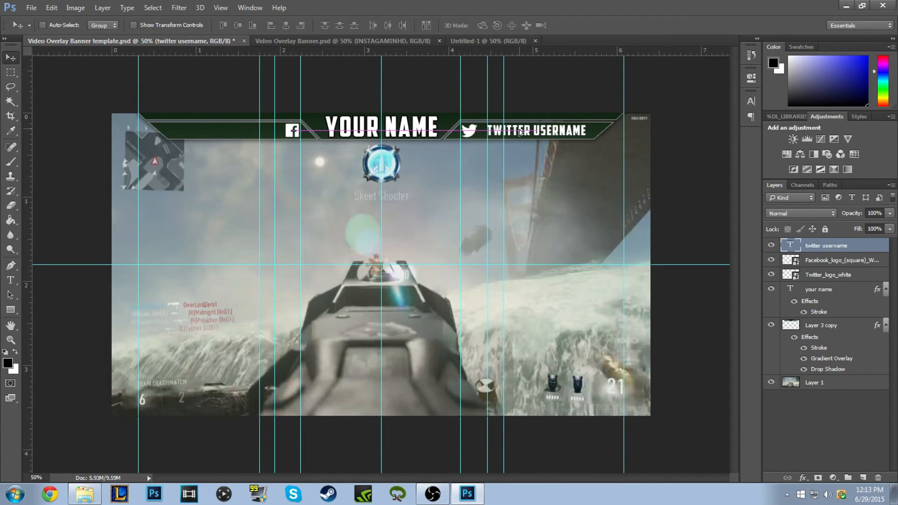
drag(521, 132, 521, 132)
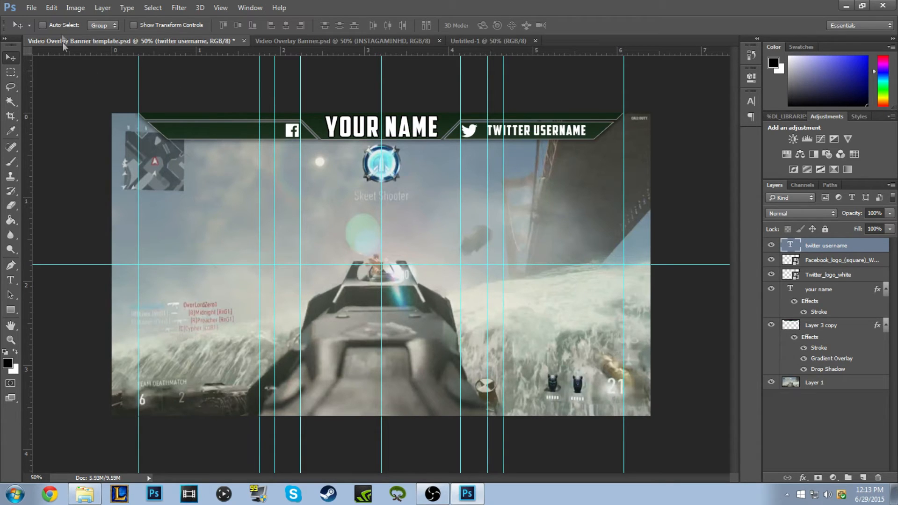
key(ctrl+semicolon)
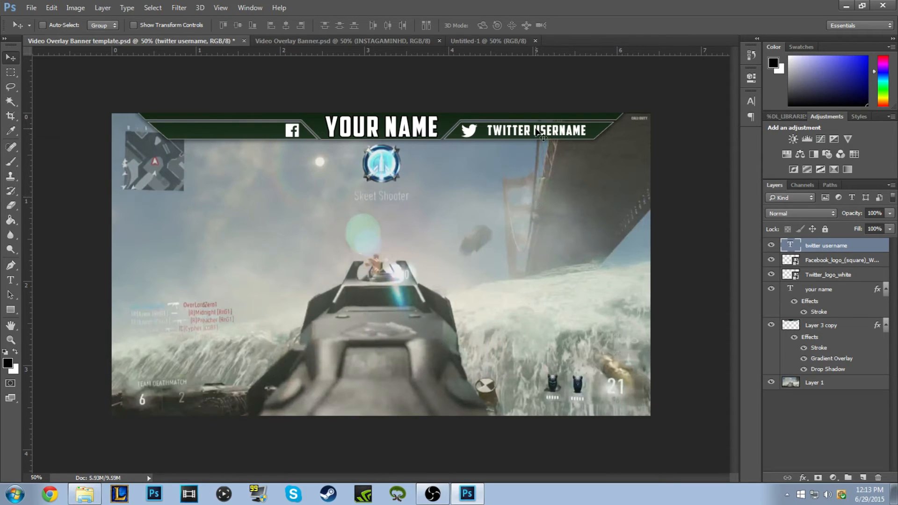
drag(535, 131, 539, 131)
key(ctrl+semicolon)
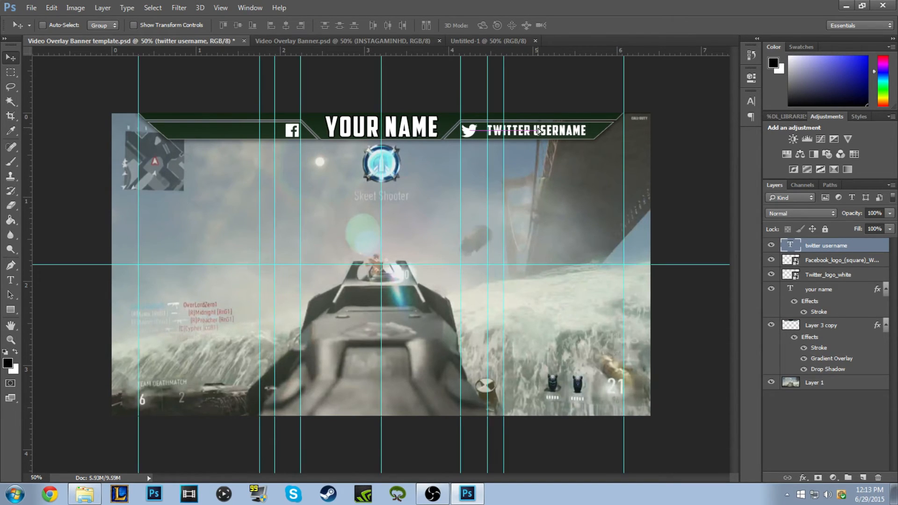
- Fine-tune the vertical position of the TWITTER USERNAME text against the Twitter logo
key(Down)
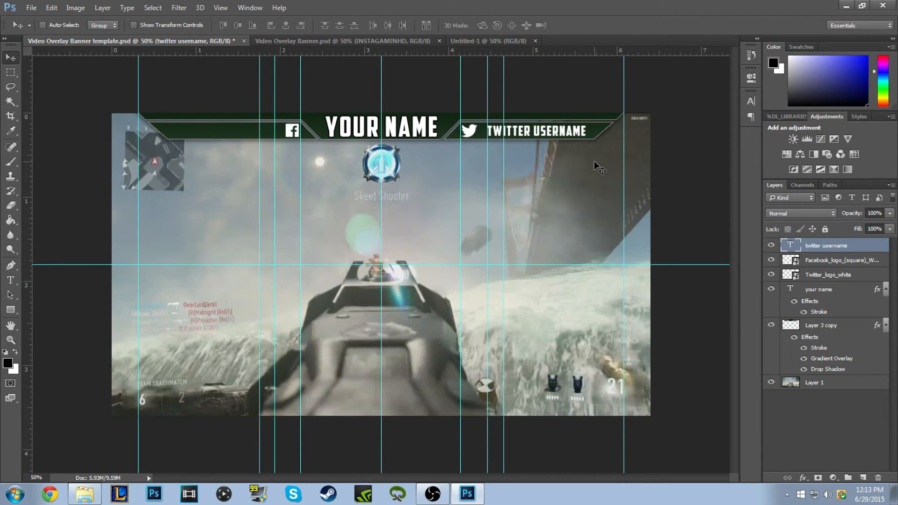
key(Up)
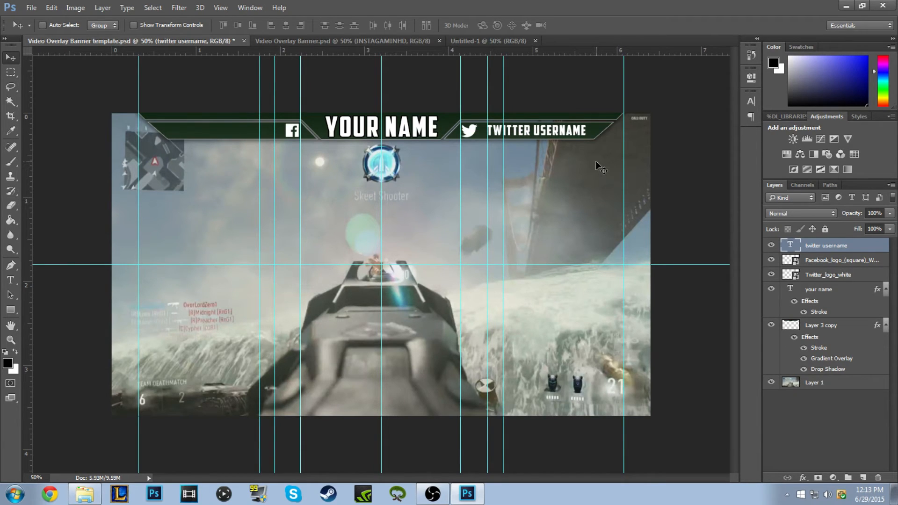
key(Down)
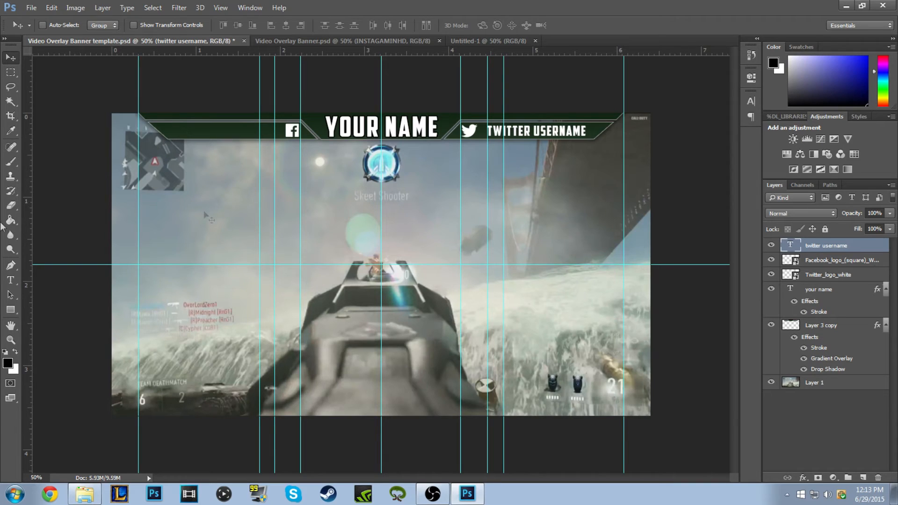
- Add a separate text layer reading FACEBOOK USERNAME below the banner's left panel
click(10, 280)
click(187, 193)
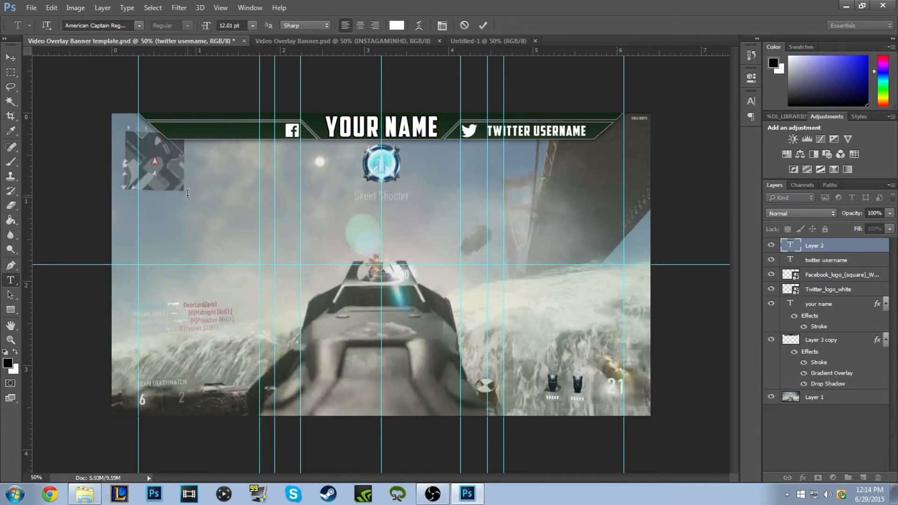
text(FACEBOOK USERNAME)
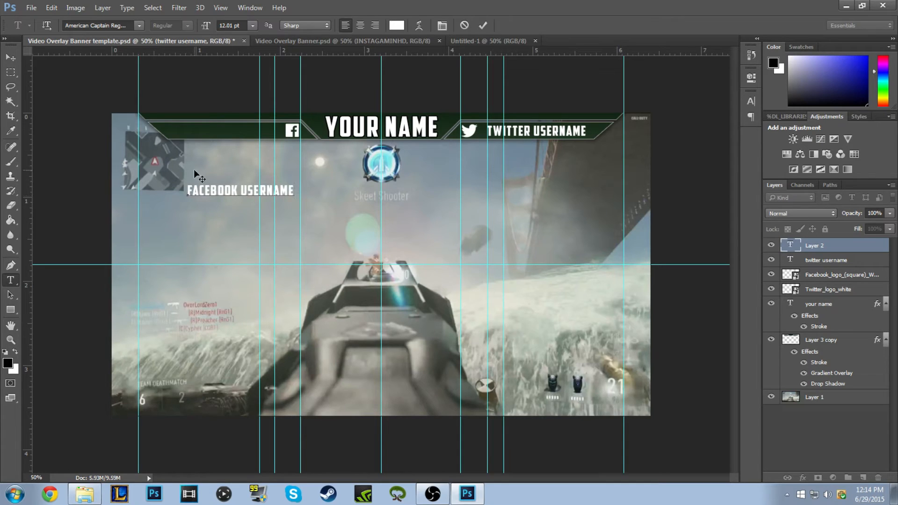
- Position the FACEBOOK USERNAME text in the left panel beside the Facebook logo, vertically centred on it, and hide the guides
click(11, 56)
drag(259, 192, 259, 161)
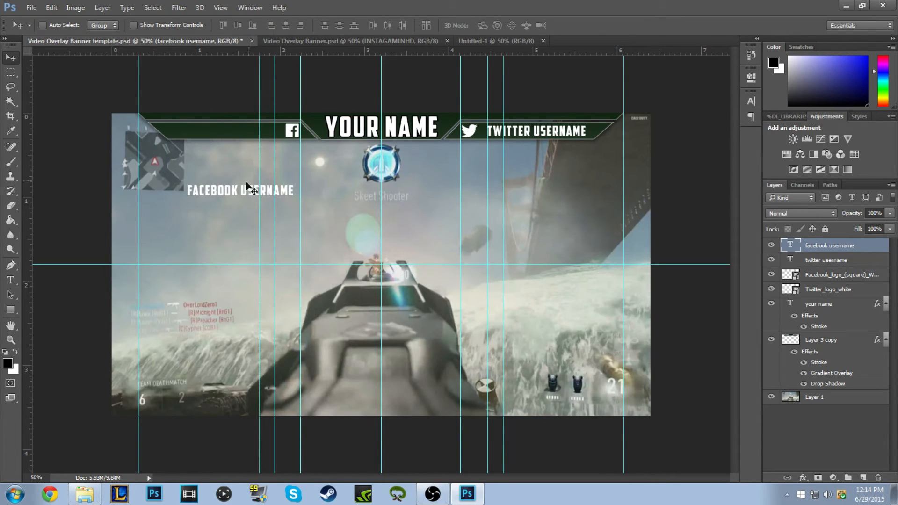
drag(231, 192, 212, 133)
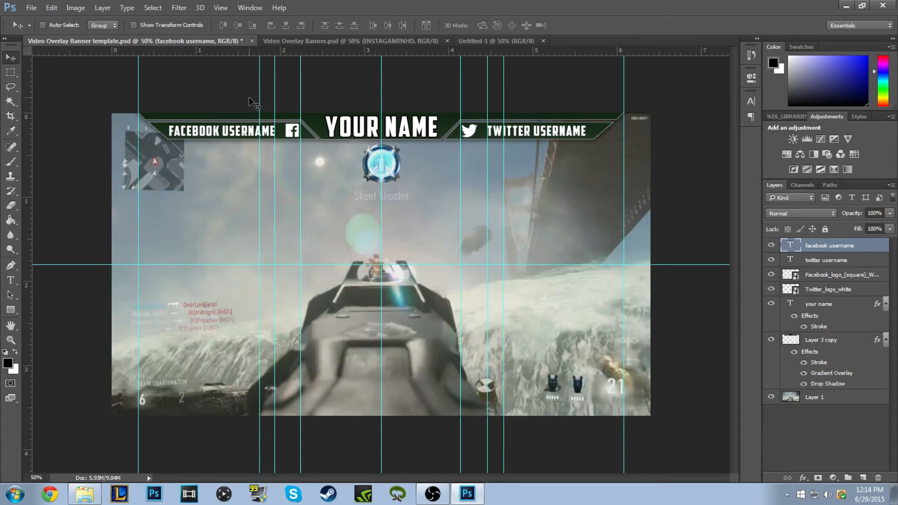
drag(216, 129, 217, 130)
key(ctrl+semicolon)
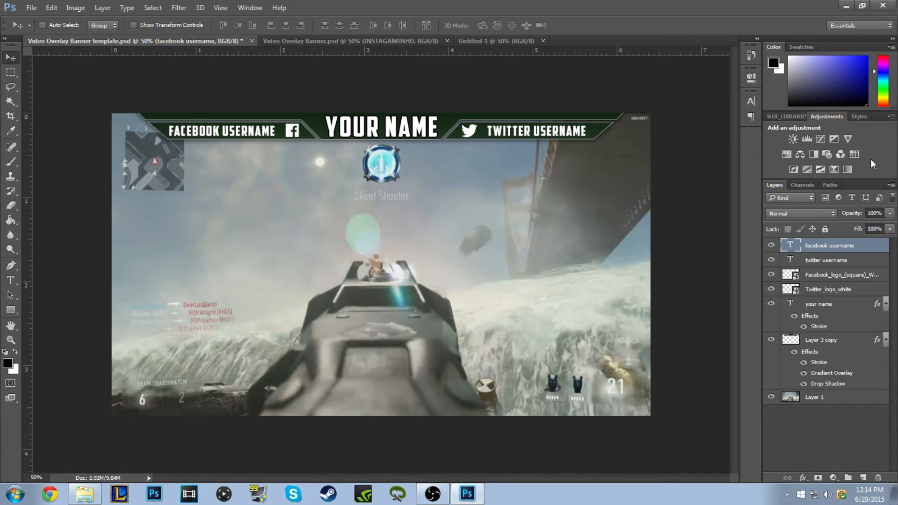
- Reduce the TWITTER USERNAME text's font size to 11 pt
click(10, 280)
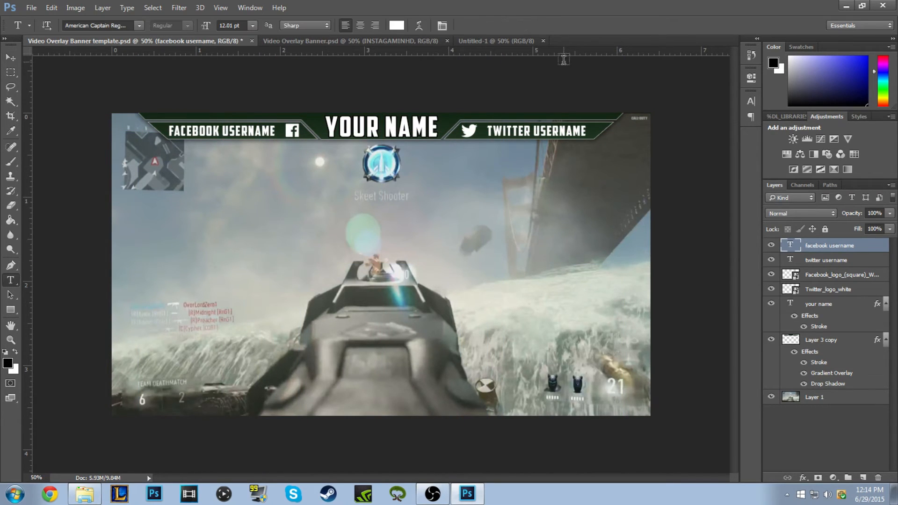
click(490, 133)
drag(488, 133, 587, 133)
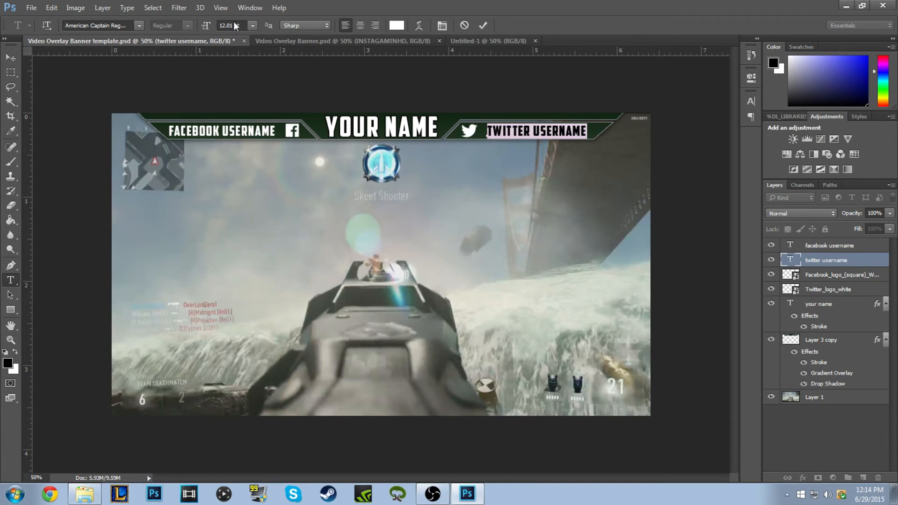
click(252, 26)
click(258, 95)
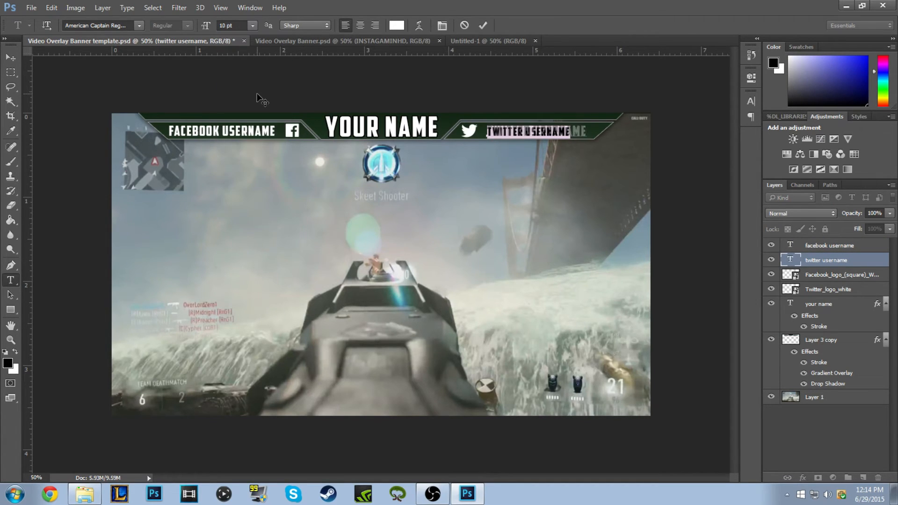
click(235, 26)
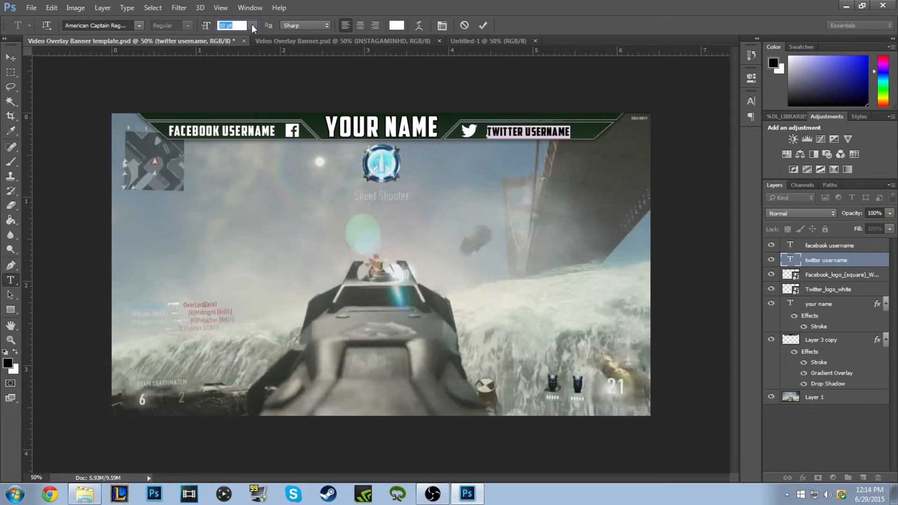
click(253, 27)
click(244, 105)
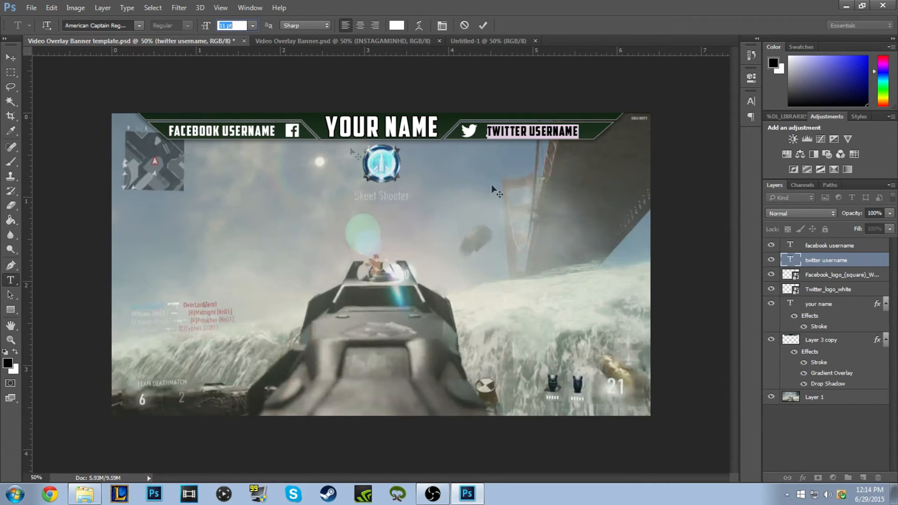
- Reduce the FACEBOOK USERNAME text's font size to 11 pt
click(832, 274)
click(829, 245)
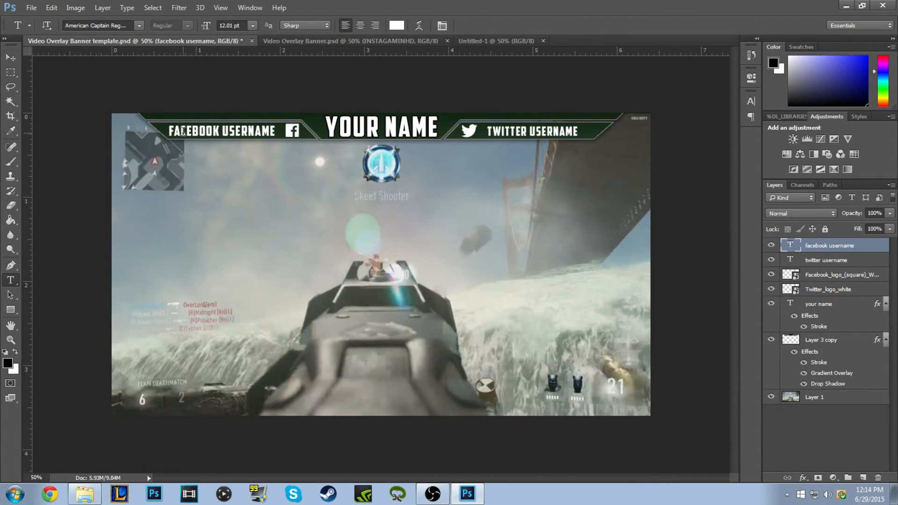
click(174, 131)
drag(170, 130, 314, 136)
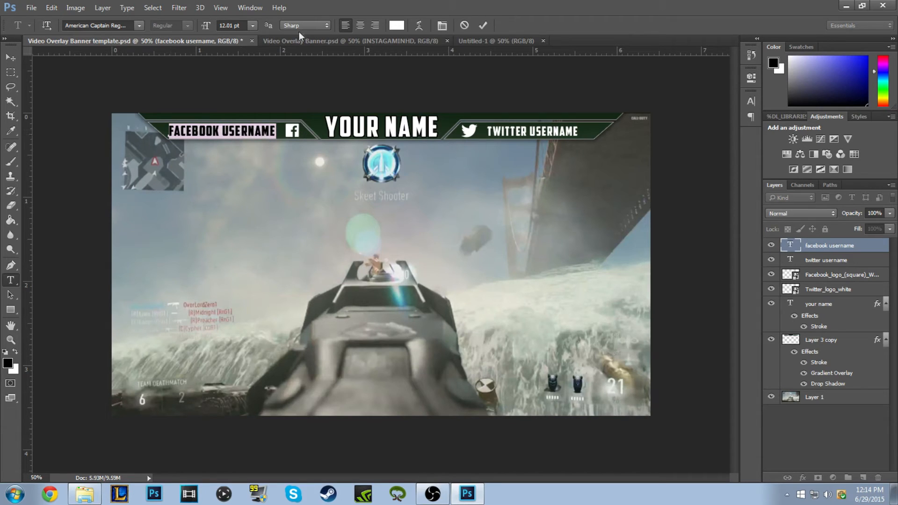
click(253, 25)
click(257, 100)
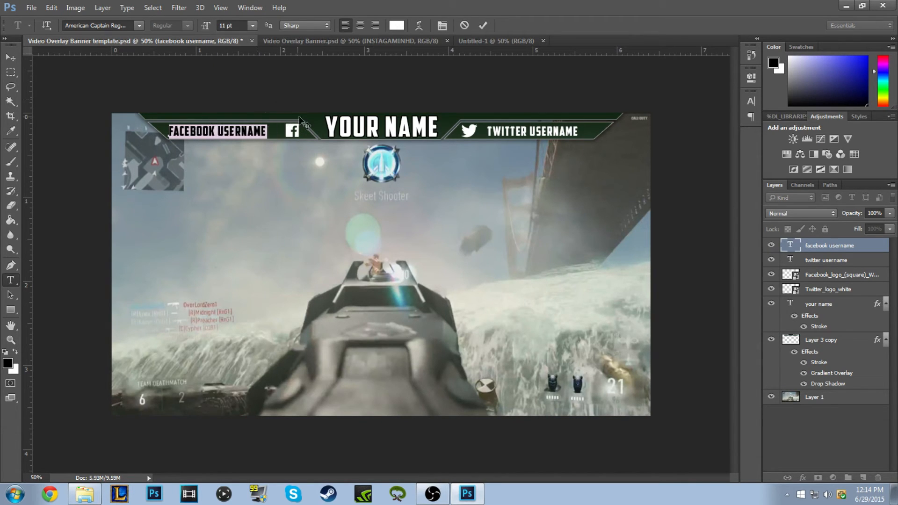
- Realign both resized usernames using the guides, moving FACEBOOK USERNAME back beside its logo and adjusting TWITTER USERNAME vertically, and hide the guides
click(10, 58)
key(ctrl+semicolon)
drag(229, 135, 239, 136)
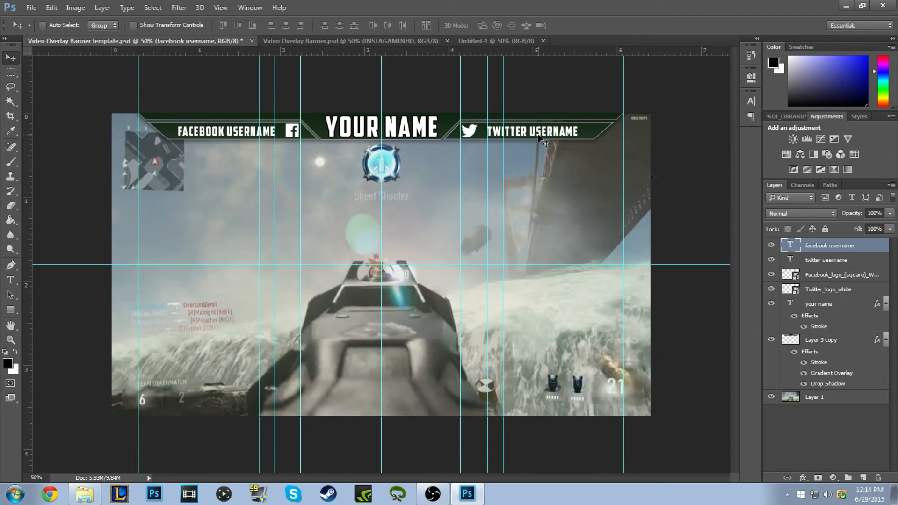
click(838, 261)
drag(531, 129, 531, 132)
key(ctrl+h)
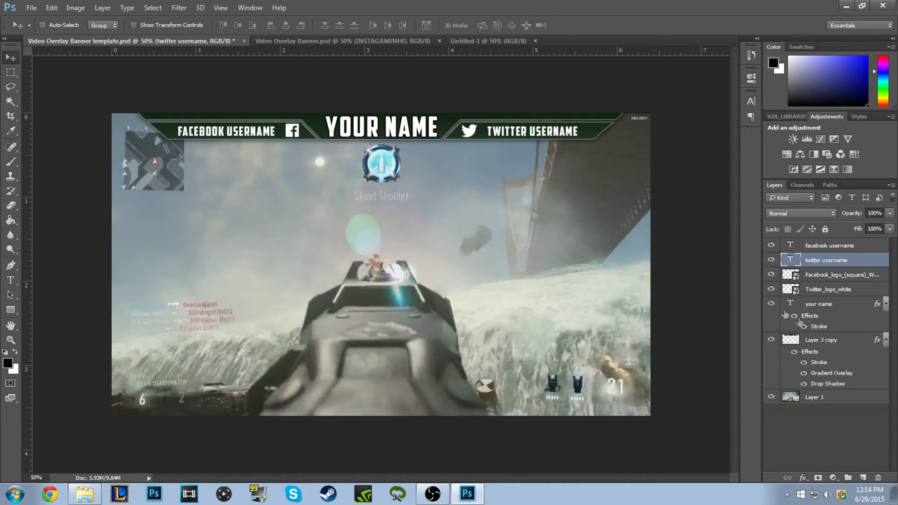
- Set the YOUR NAME text's font size to 22 pt
click(813, 313)
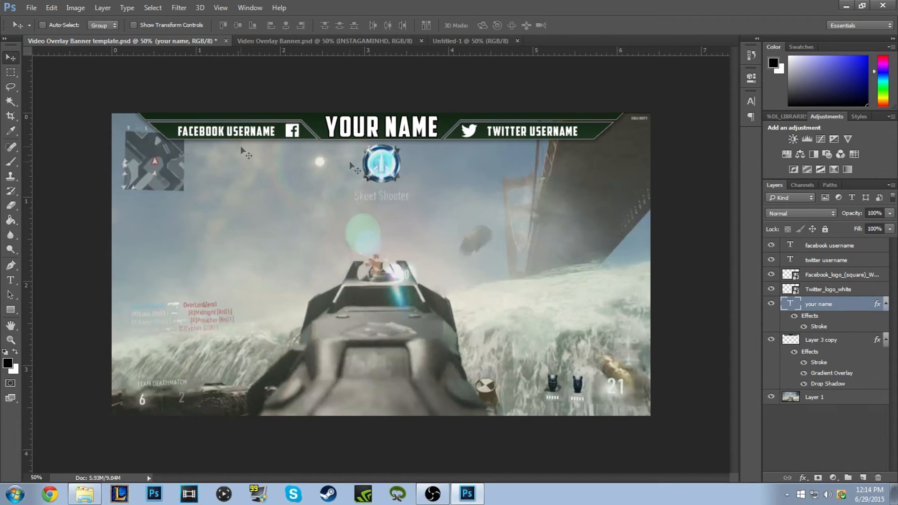
click(10, 280)
drag(326, 125, 485, 137)
click(239, 25)
text(22)
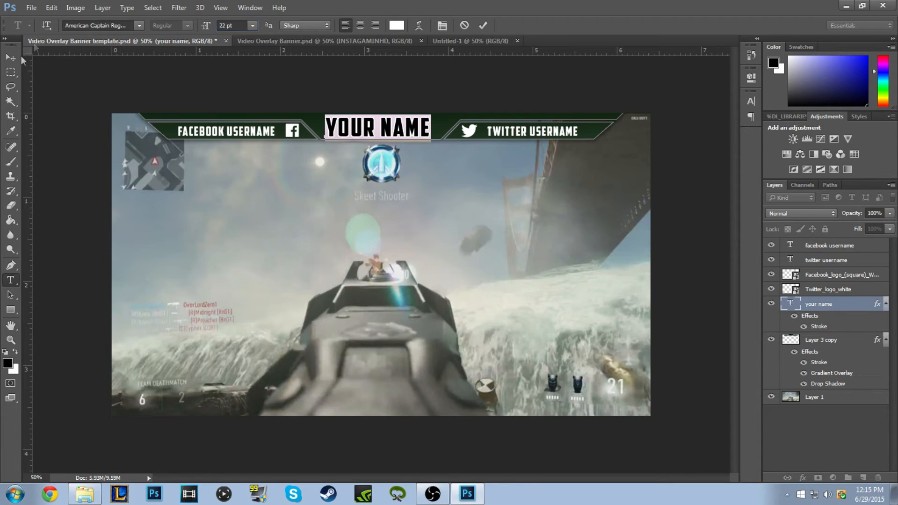
- Recentre the YOUR NAME text on the middle vertical guide within the banner and hide the guides
click(10, 58)
key(ctrl+semicolon)
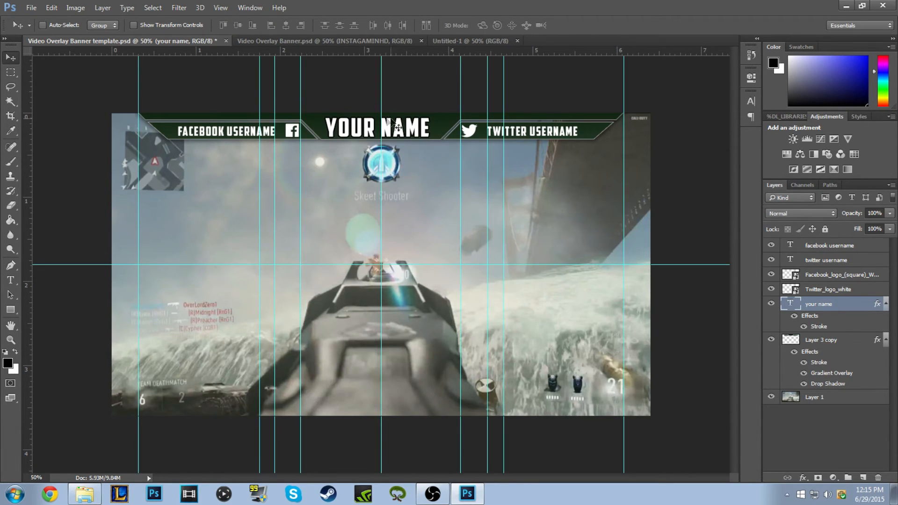
drag(393, 125, 397, 128)
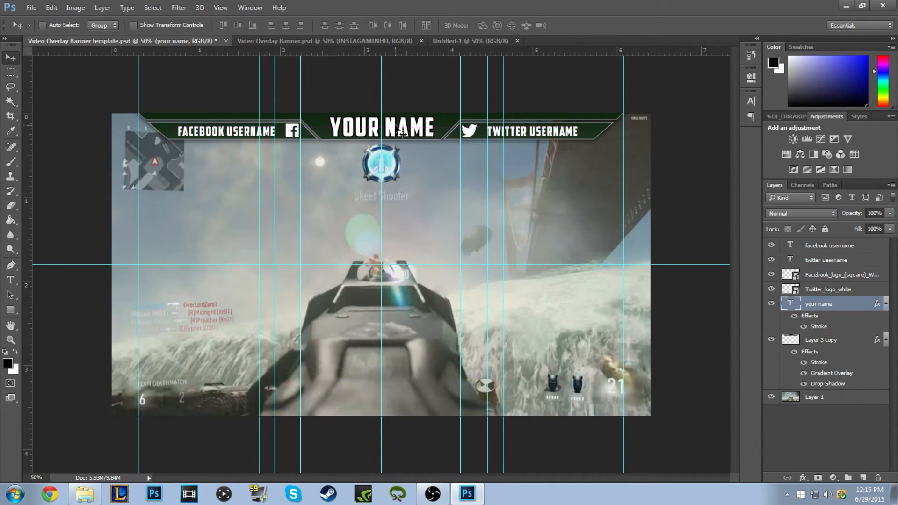
key(ctrl+semicolon)
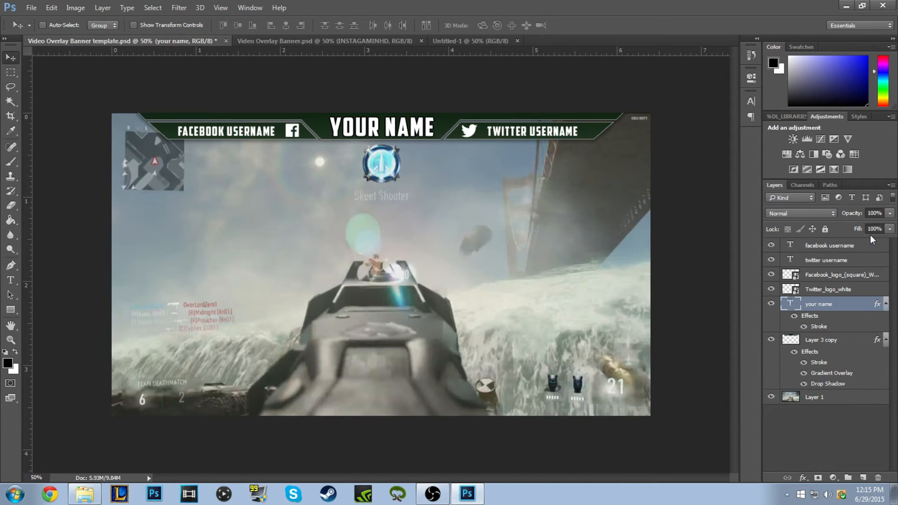
- Examine the finished banner's texture in Video Overlay Banner.psd and return to the template with the Layer 3 copy layer active
click(834, 337)
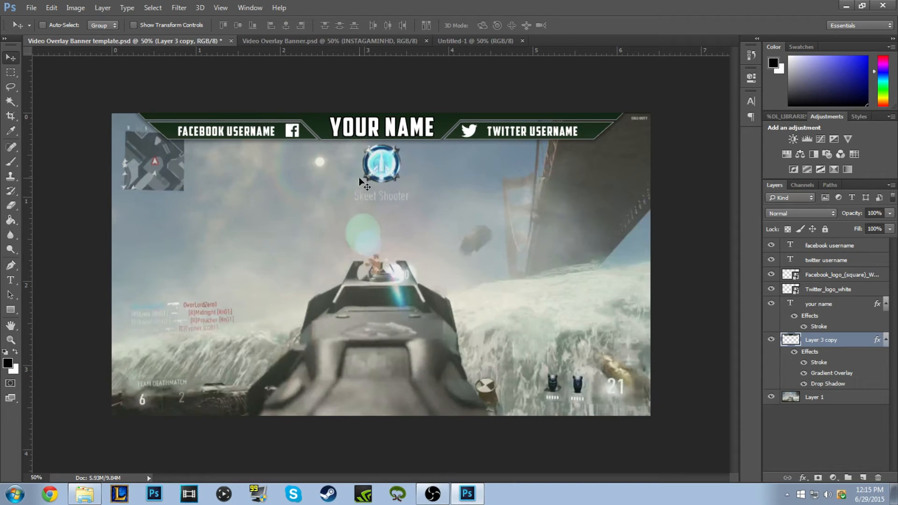
click(304, 39)
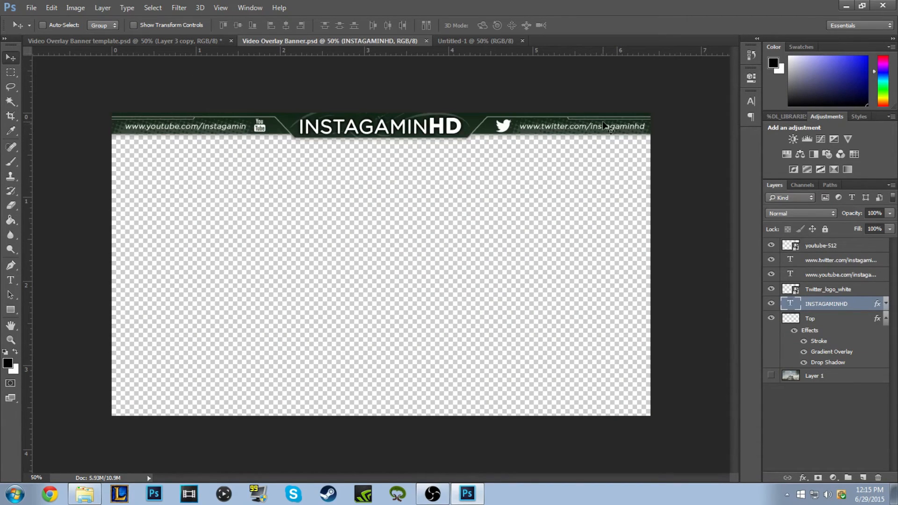
click(162, 41)
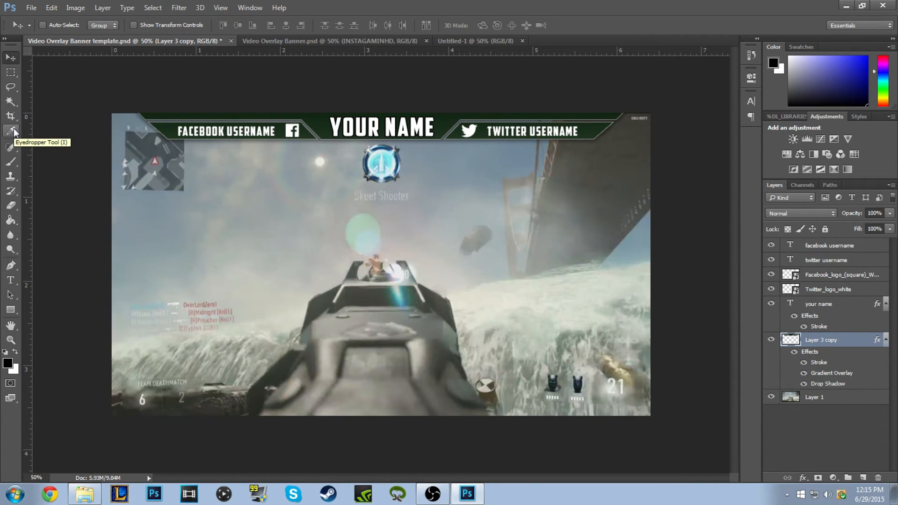
click(9, 207)
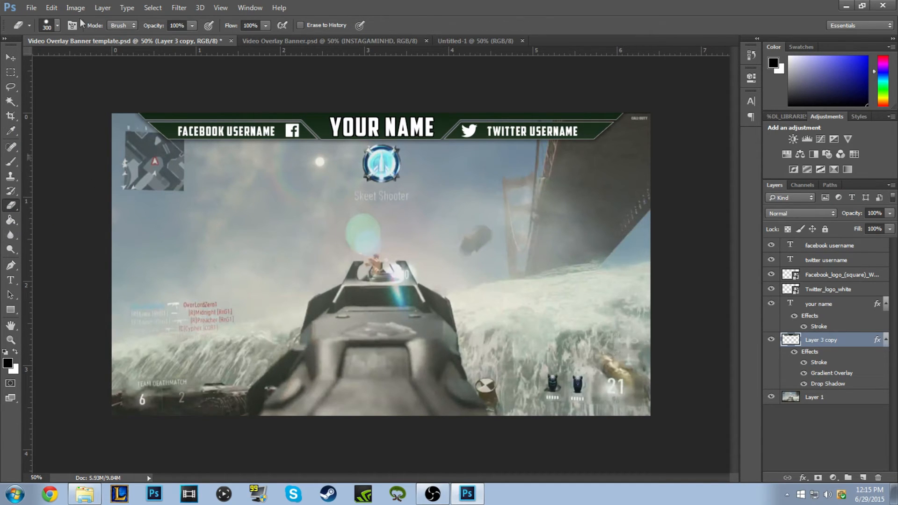
click(56, 27)
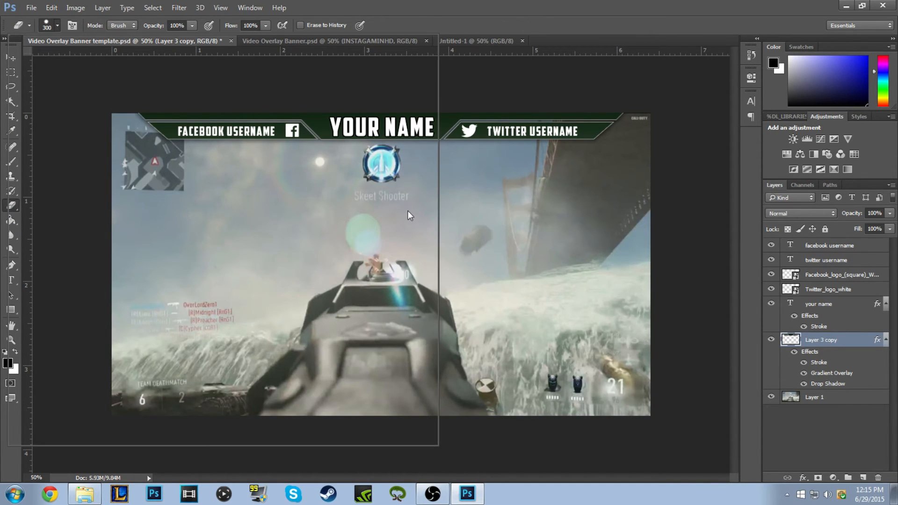
scroll(383, 244, down, 3)
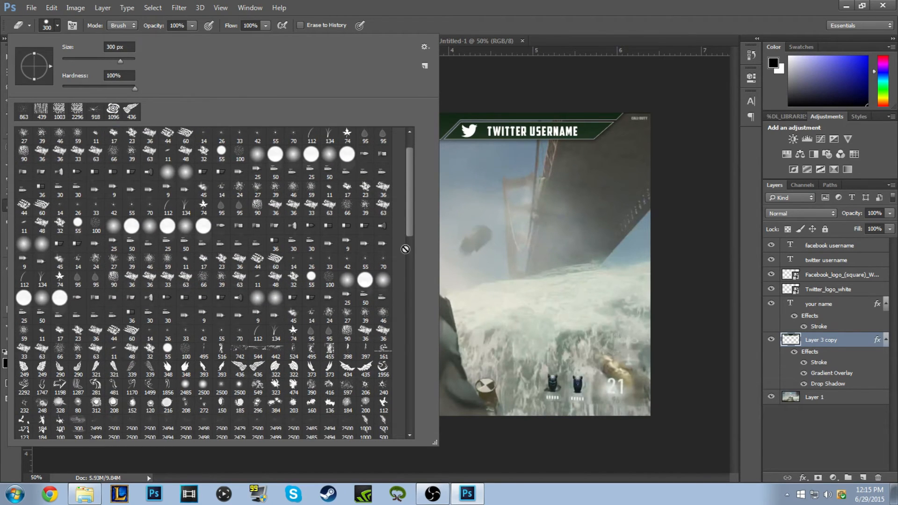
scroll(411, 221, down, 10)
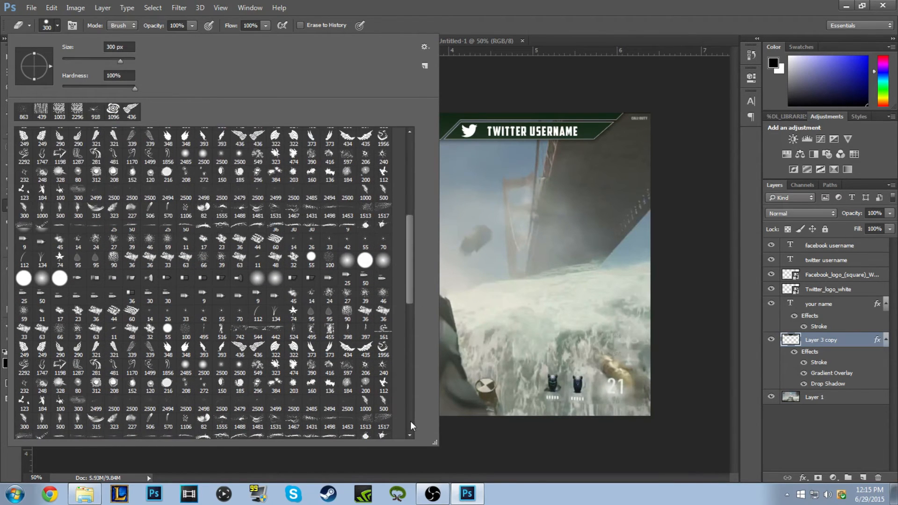
scroll(411, 421, down, 5)
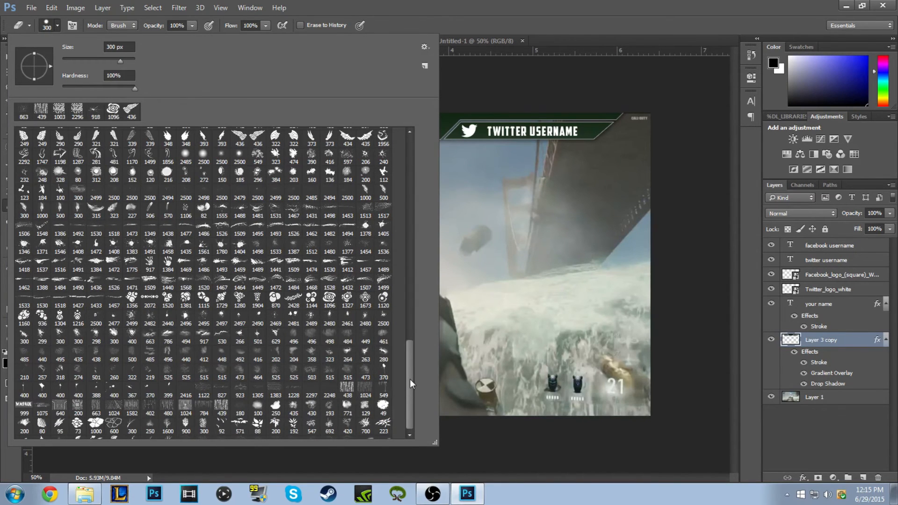
scroll(410, 378, down, 10)
click(58, 266)
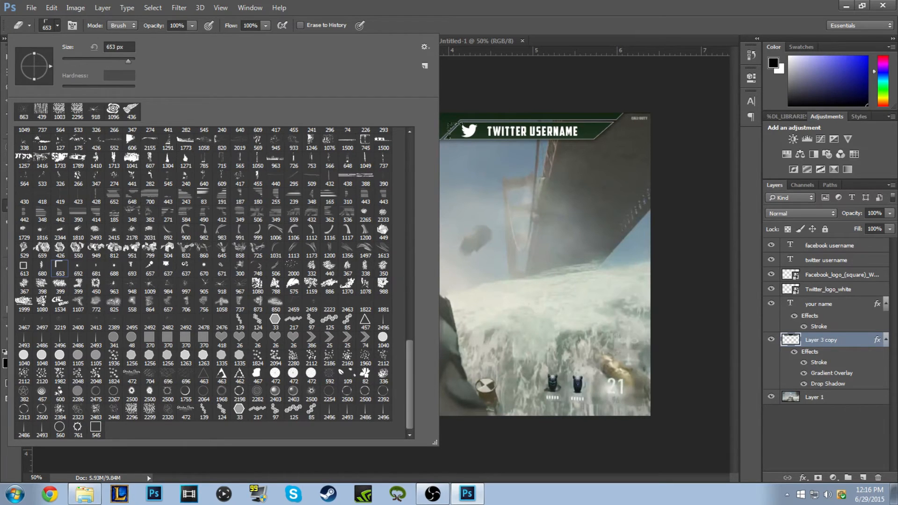
click(456, 131)
click(50, 8)
click(70, 40)
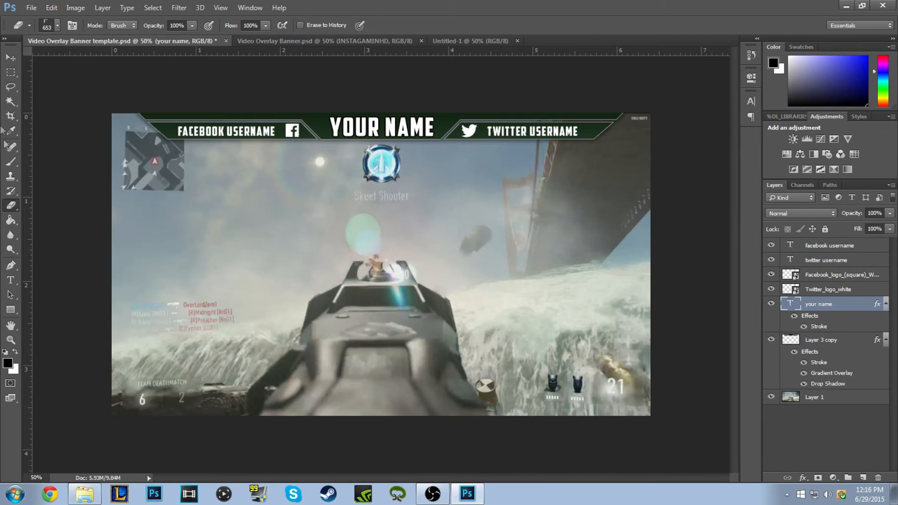
- Set up the Brush tool with the 653 px halftone corner brush, targeting the Layer 3 copy layer
click(10, 161)
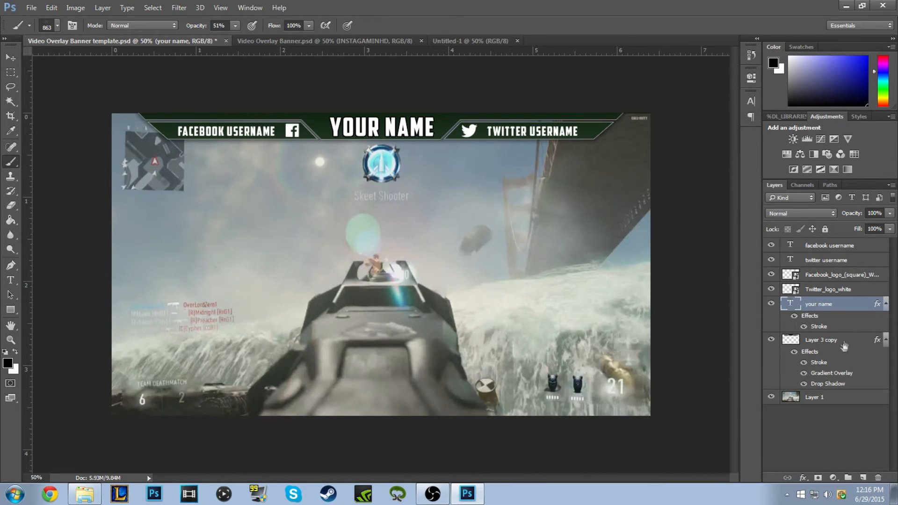
click(818, 339)
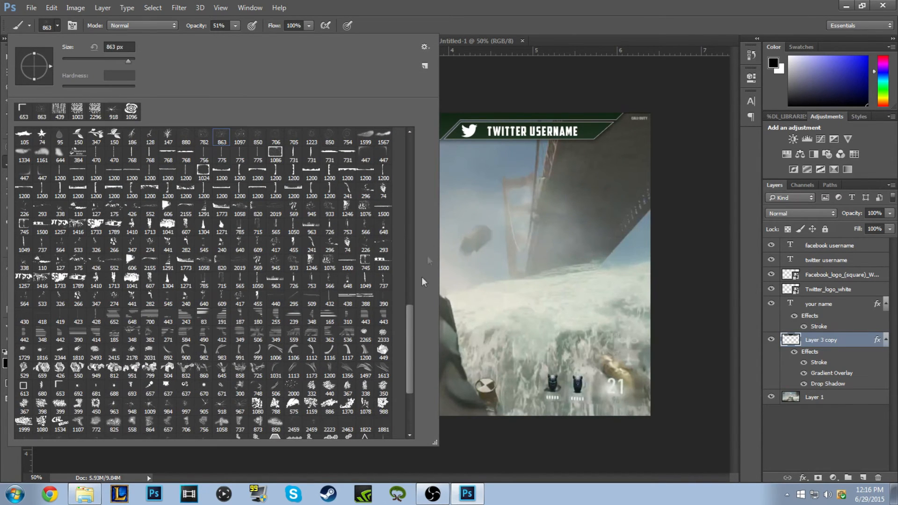
drag(406, 318, 408, 359)
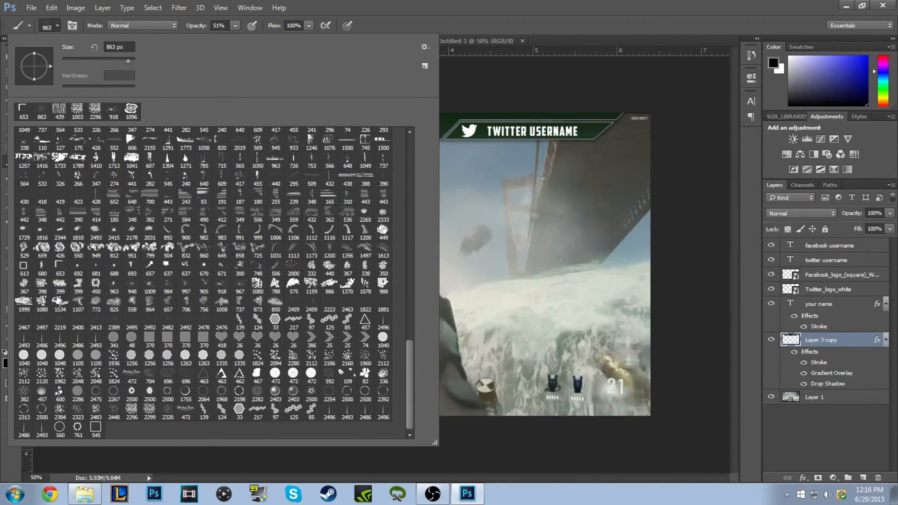
click(60, 267)
click(414, 21)
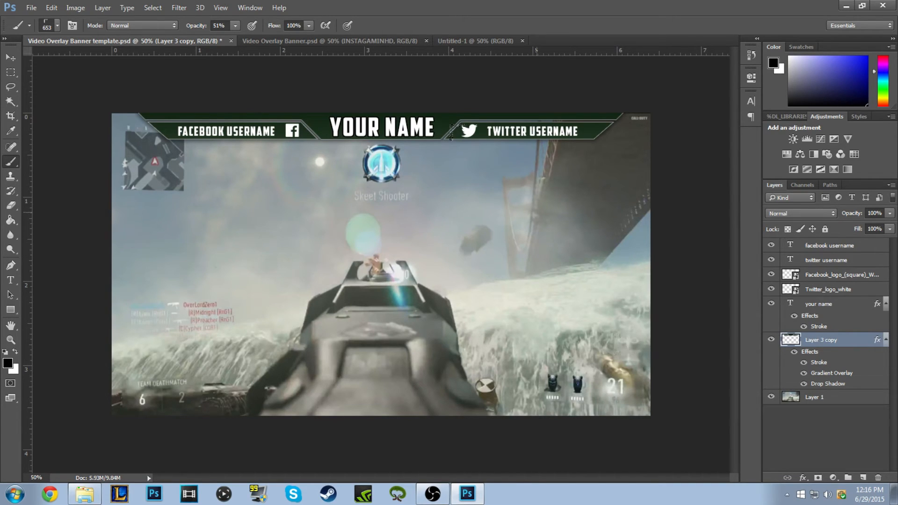
- Try painting the halftone corner brush in black over the Twitter section on the Layer 3 copy layer
drag(451, 133, 474, 214)
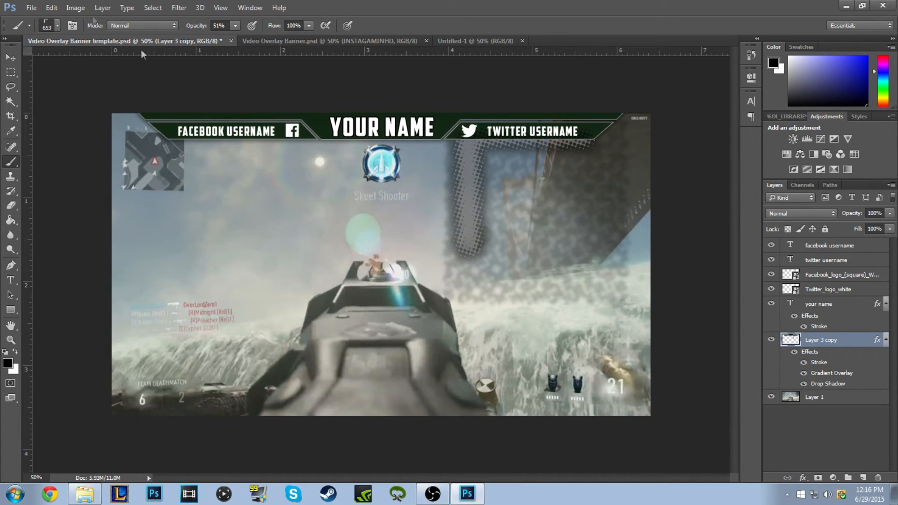
click(50, 8)
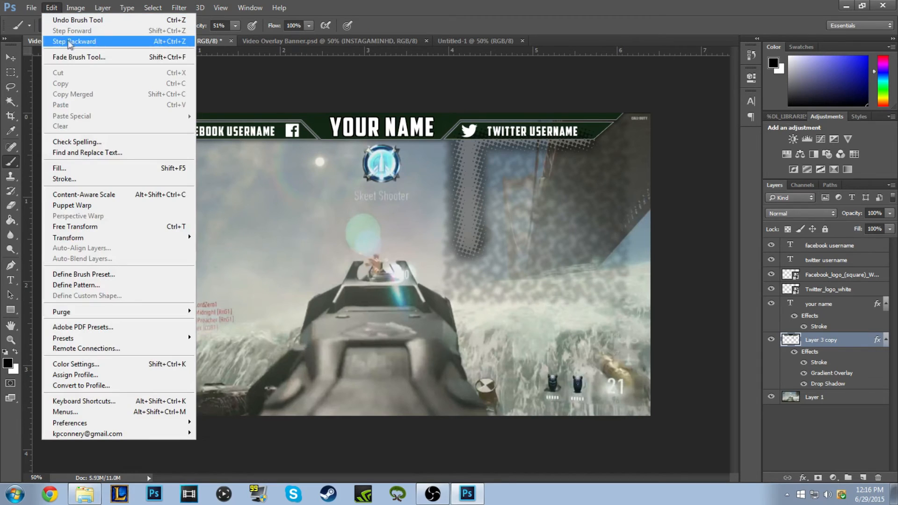
click(83, 23)
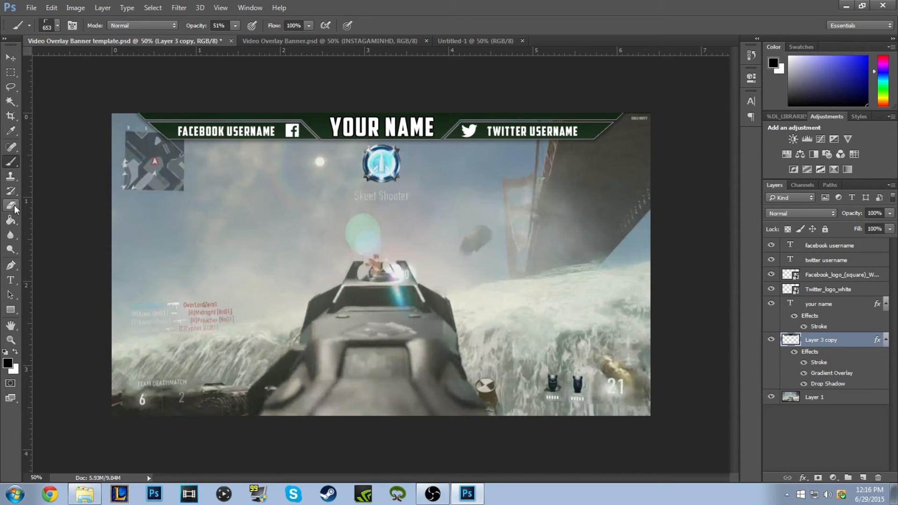
- Try erasing a halftone texture from the Facebook section of Layer 3 copy with the eraser at 100% opacity
key(e)
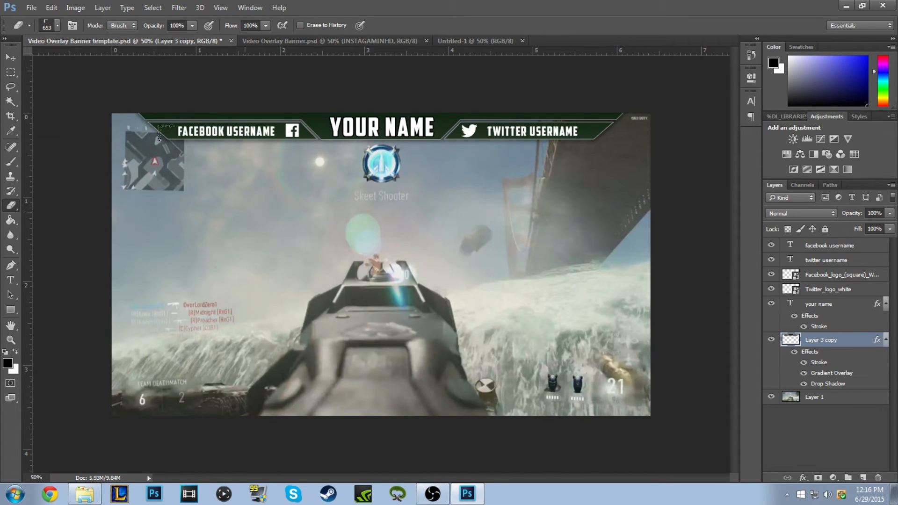
click(163, 140)
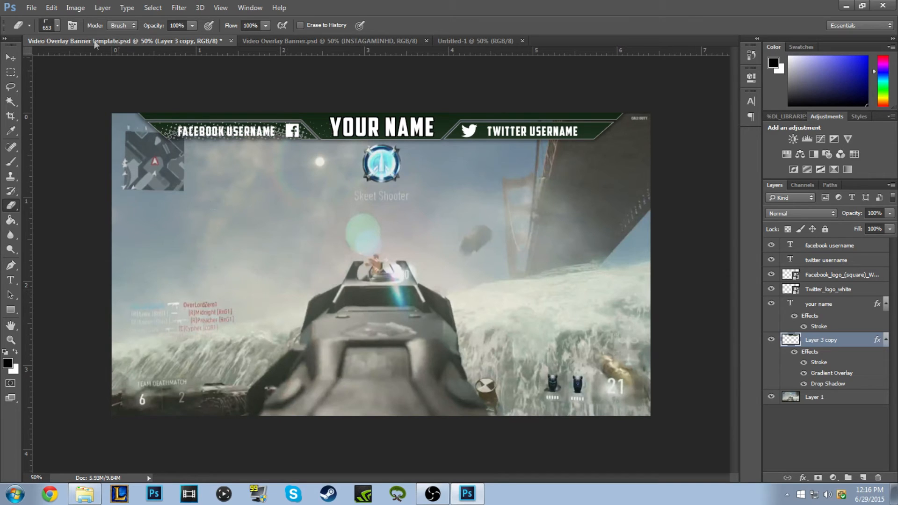
click(51, 7)
click(67, 20)
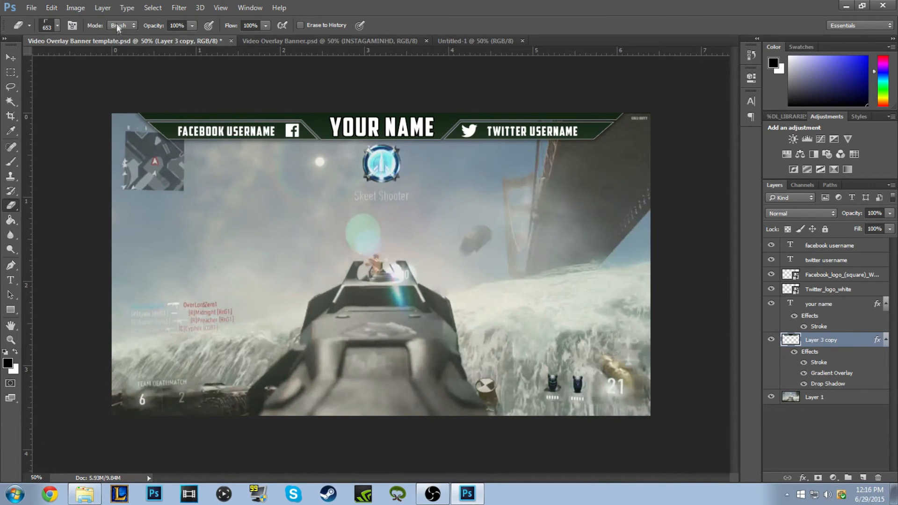
- Try erasing the halftone texture from the banner's Facebook section with the eraser opacity at 54%
click(193, 27)
drag(167, 35, 166, 36)
click(235, 140)
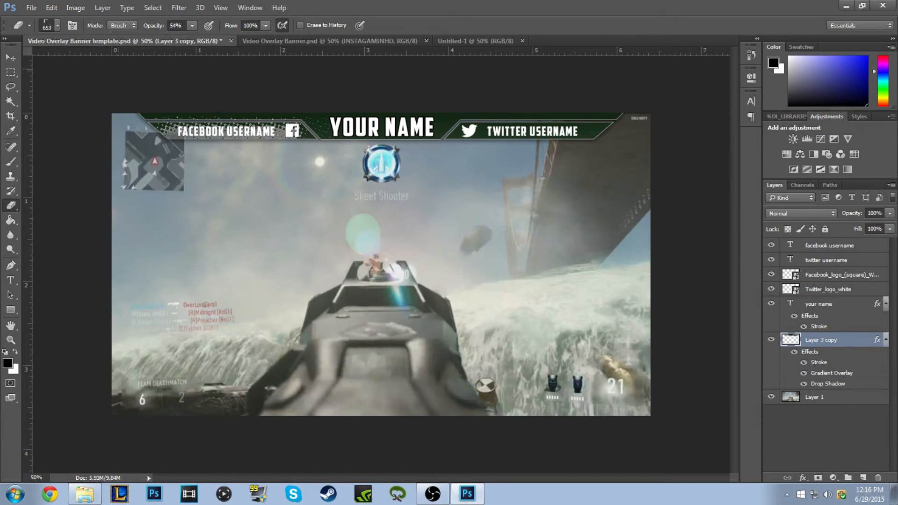
click(51, 7)
click(66, 41)
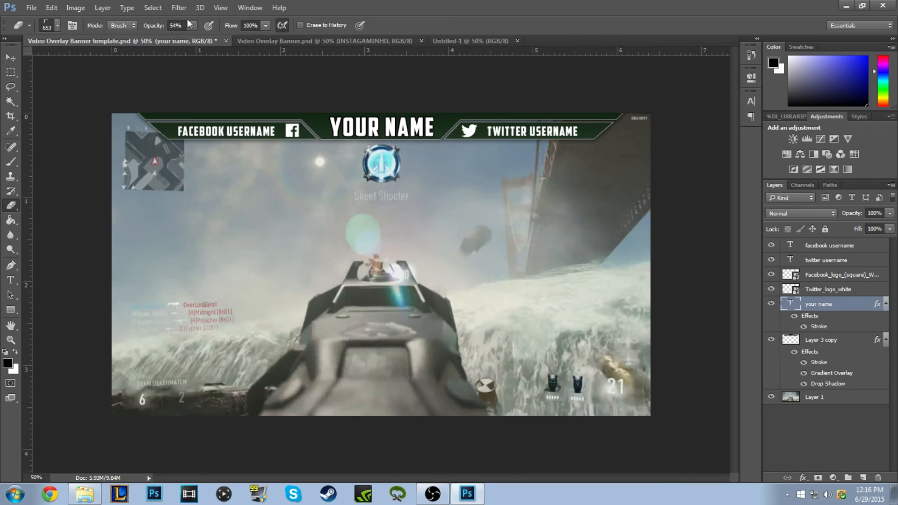
- Try erasing the halftone texture from the Facebook section of Layer 3 copy with the eraser opacity at 14%
drag(167, 38, 169, 38)
click(196, 150)
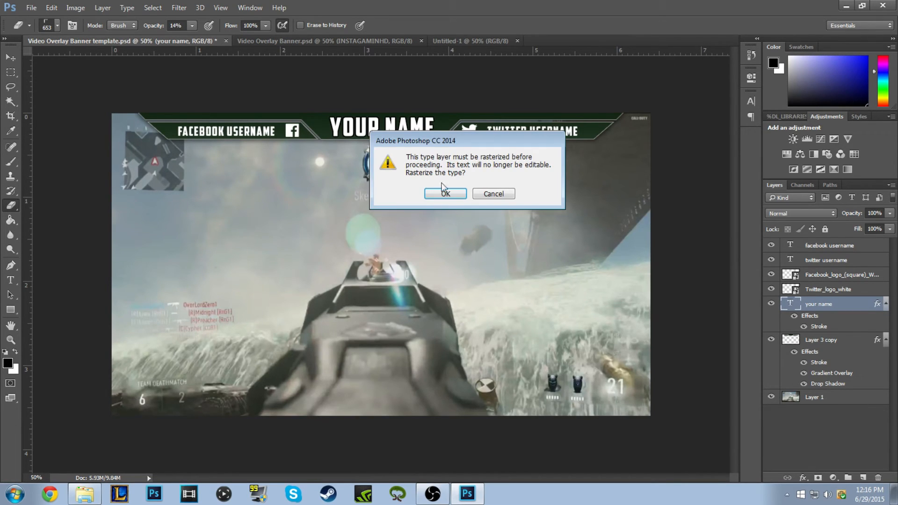
click(494, 194)
click(826, 341)
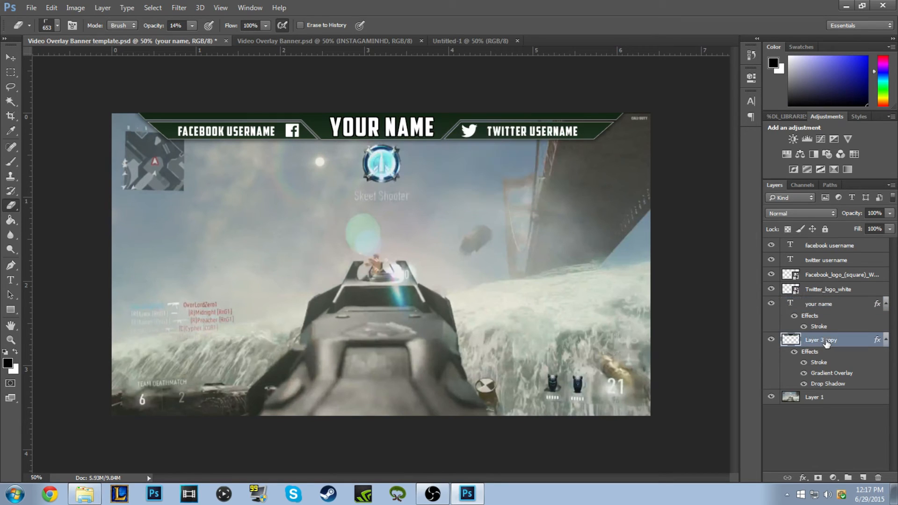
drag(164, 141, 307, 133)
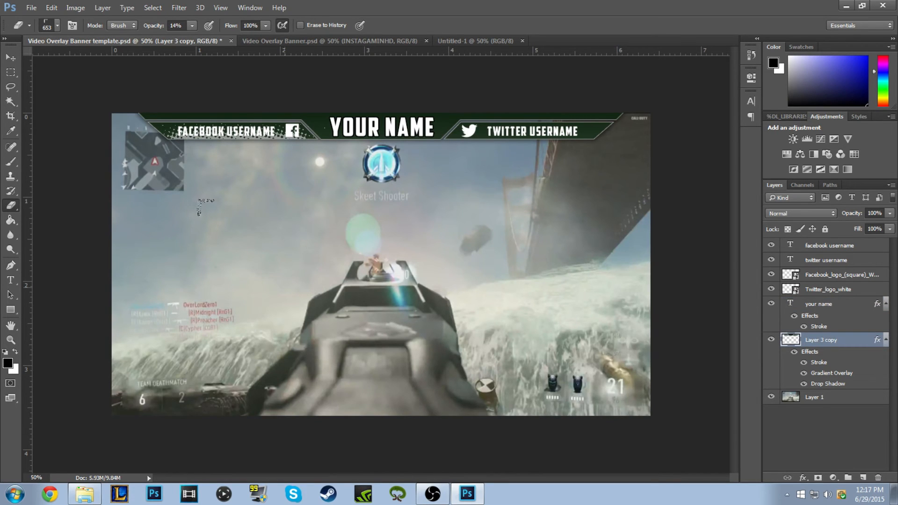
click(52, 7)
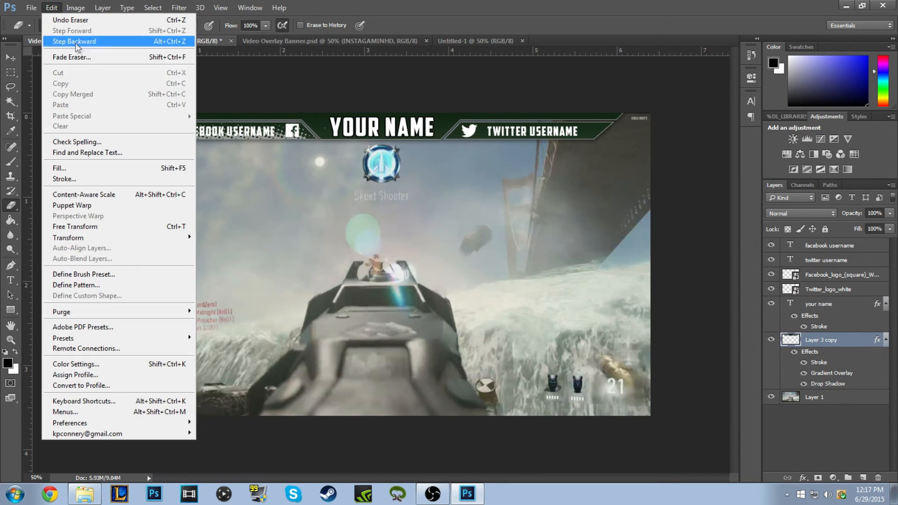
click(60, 30)
- Try erasing the texture from Layer 3 copy with the eraser flow reduced to 36%
drag(265, 25, 235, 38)
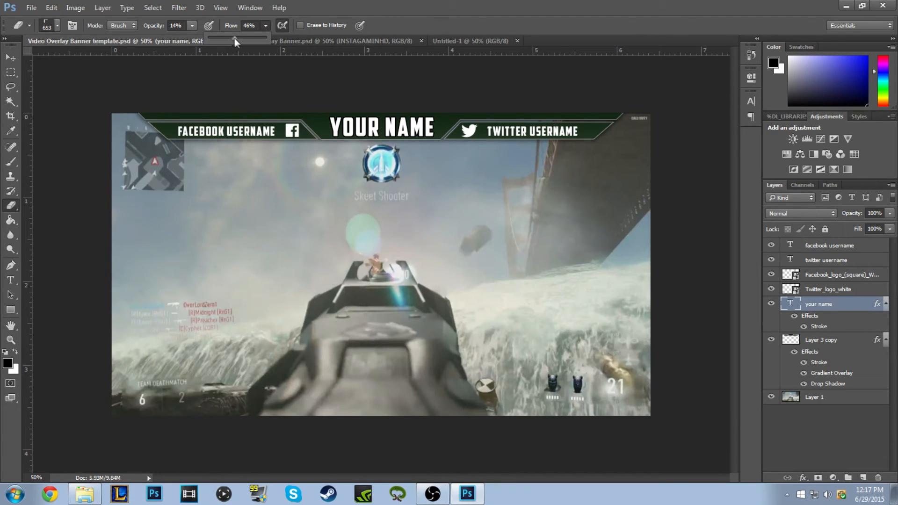
click(216, 149)
click(494, 195)
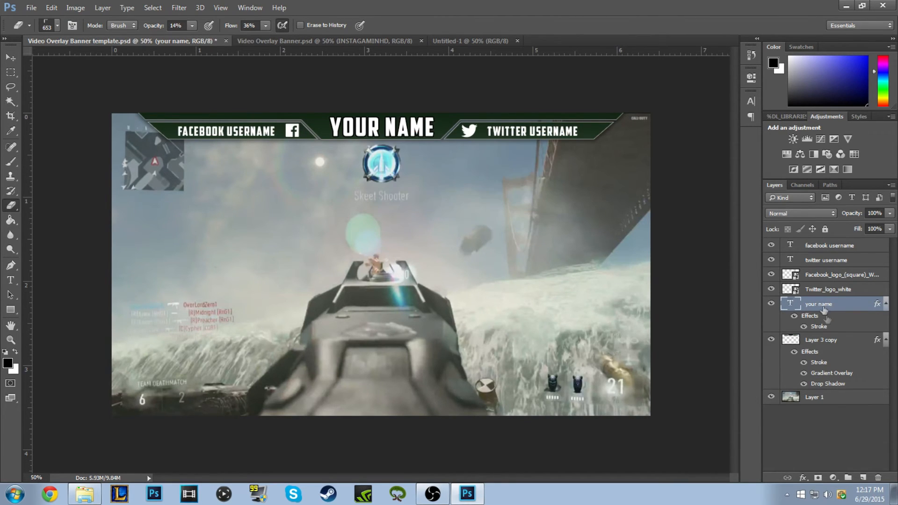
click(832, 340)
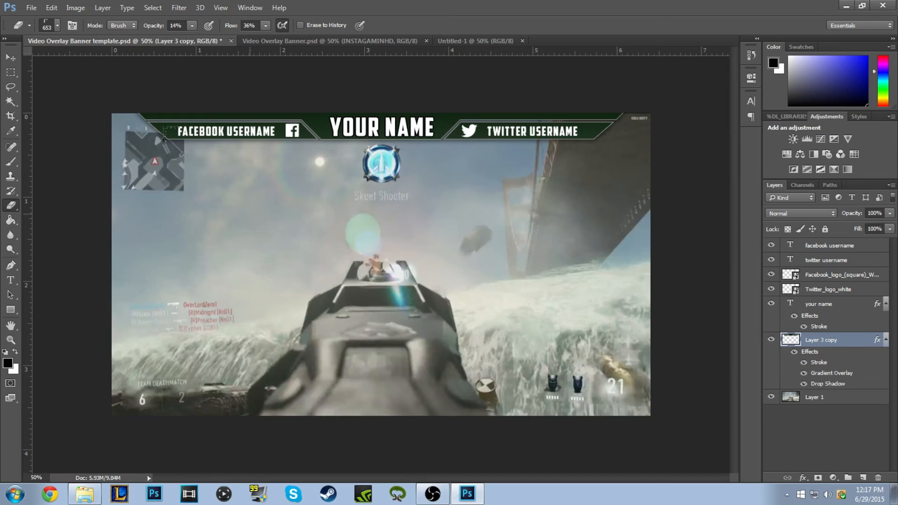
click(250, 215)
click(52, 8)
click(60, 17)
- Add a new empty layer directly above the Layer 3 copy layer
click(126, 25)
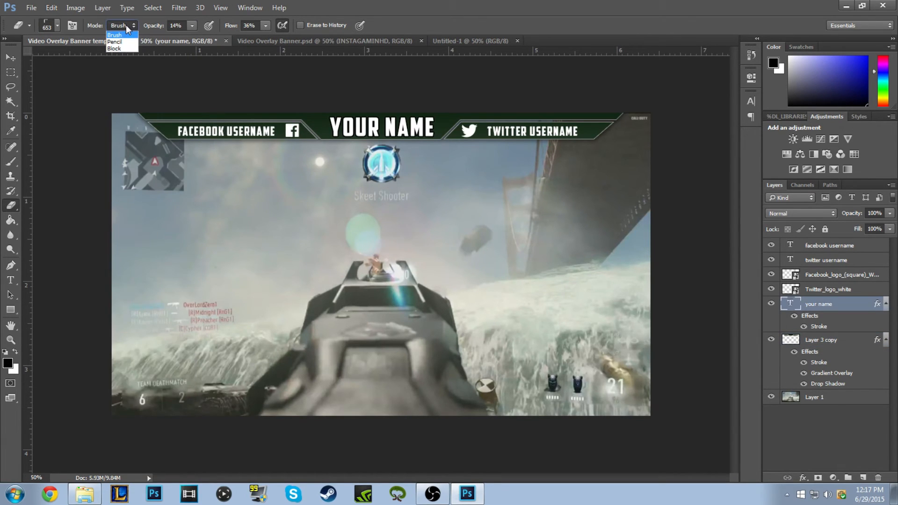
click(439, 30)
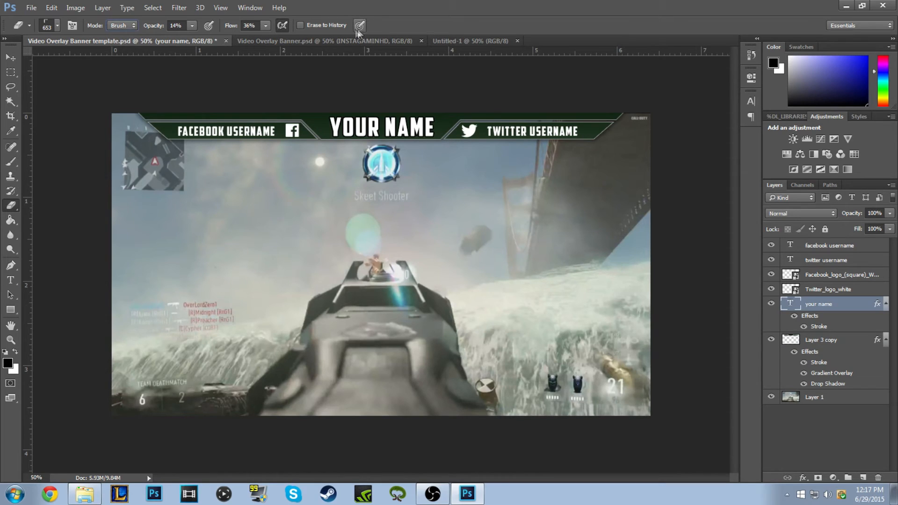
click(846, 343)
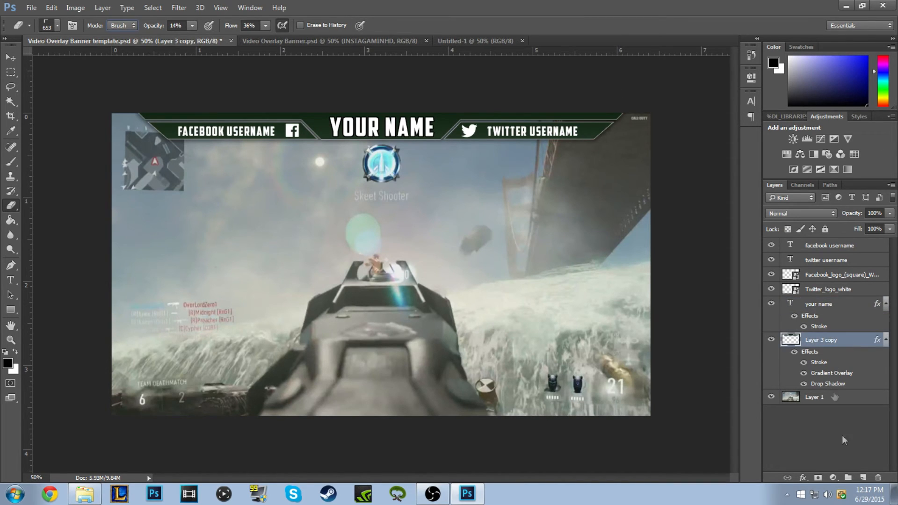
click(863, 478)
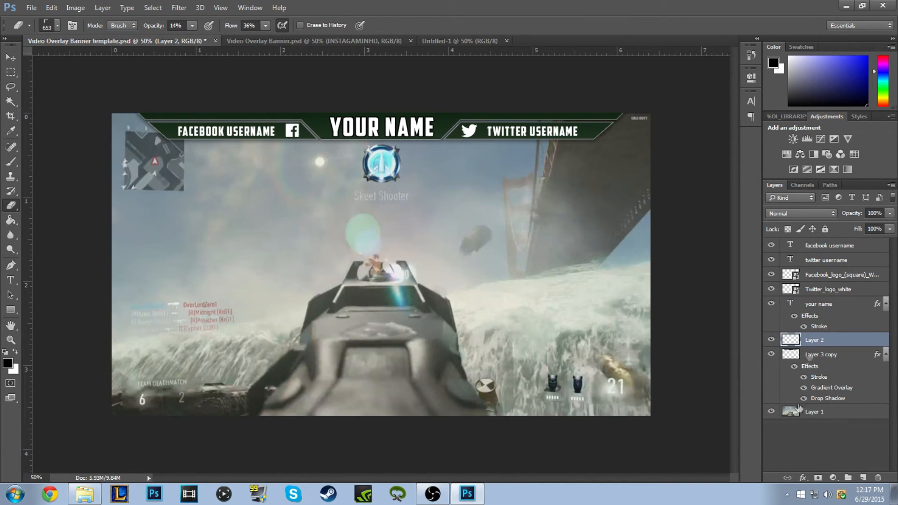
- Try the halftone eraser on Layer 2 with the layer opacity at 33% and the eraser opacity at 75%
click(889, 213)
drag(852, 225, 851, 225)
click(248, 213)
click(192, 26)
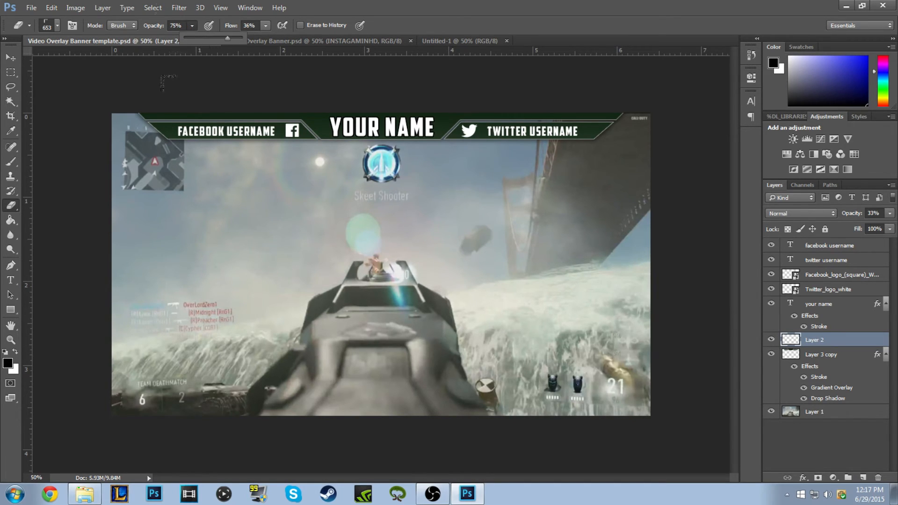
click(251, 217)
- Set the eraser flow to 100% and return Layer 2's opacity to 100%
click(265, 26)
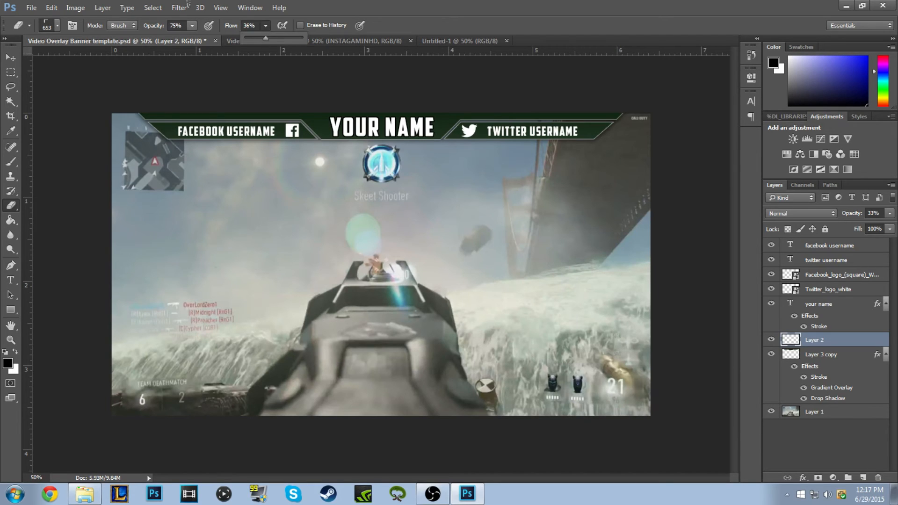
drag(265, 42, 303, 38)
click(254, 226)
click(890, 214)
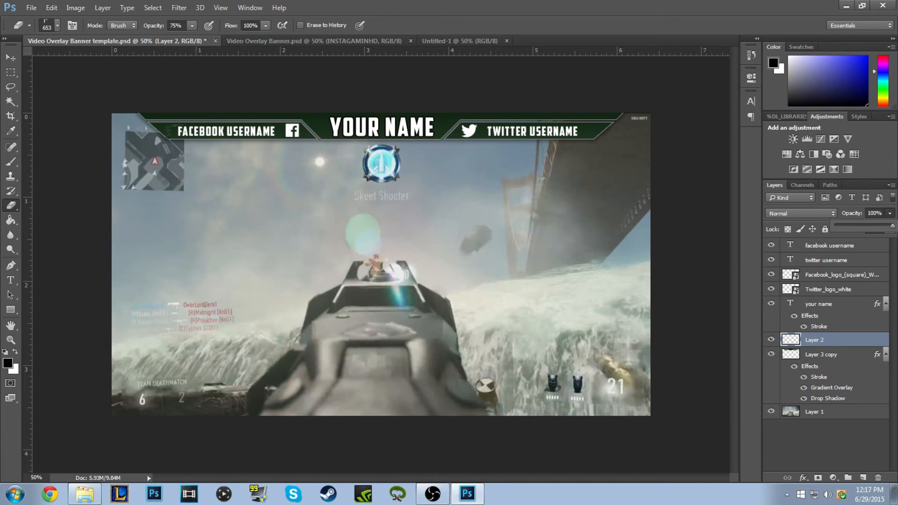
click(294, 349)
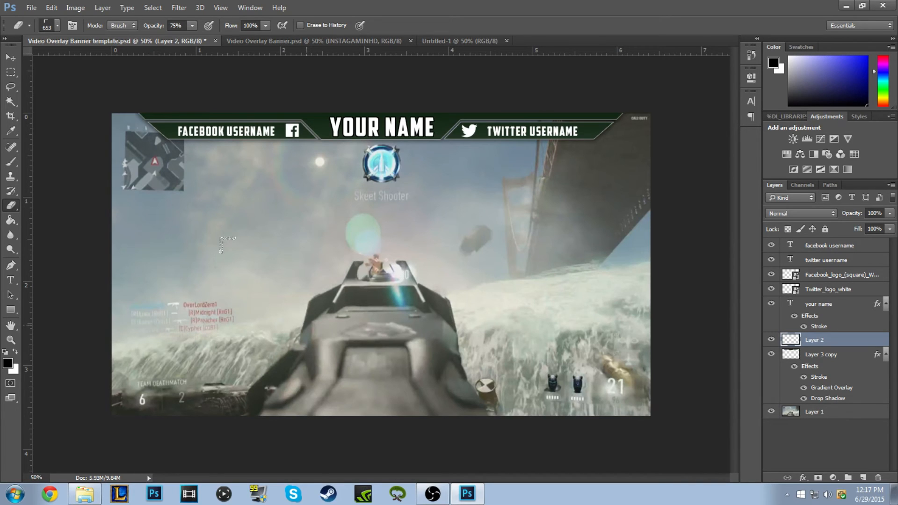
- Examine how the layers of the finished Video Overlay Banner.psd are built and return to the template
click(445, 44)
click(366, 43)
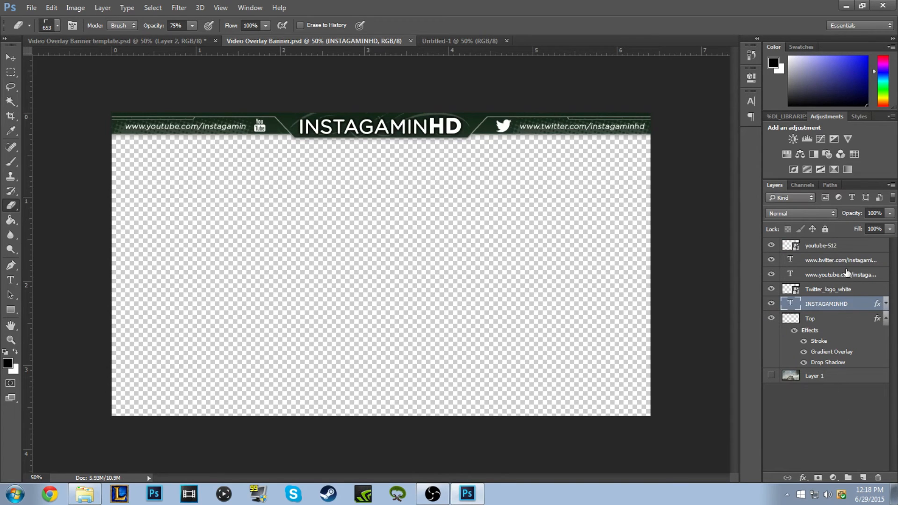
click(827, 246)
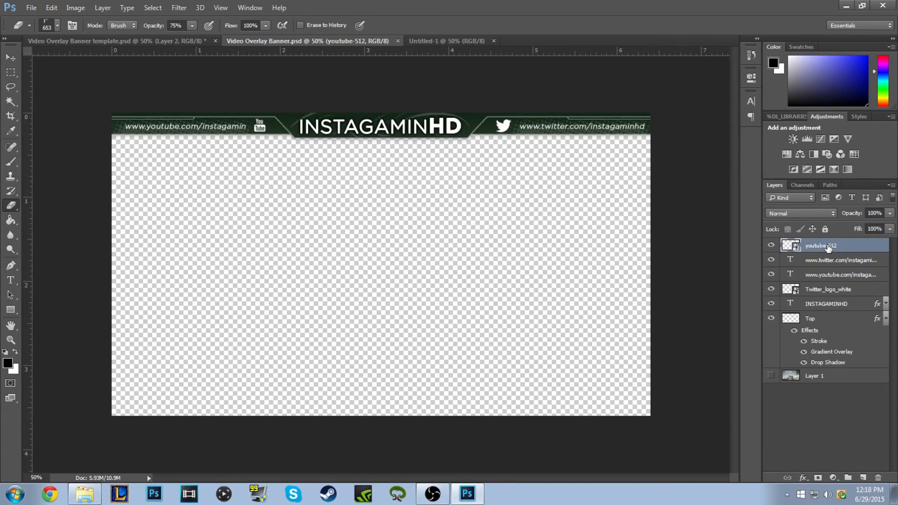
click(168, 41)
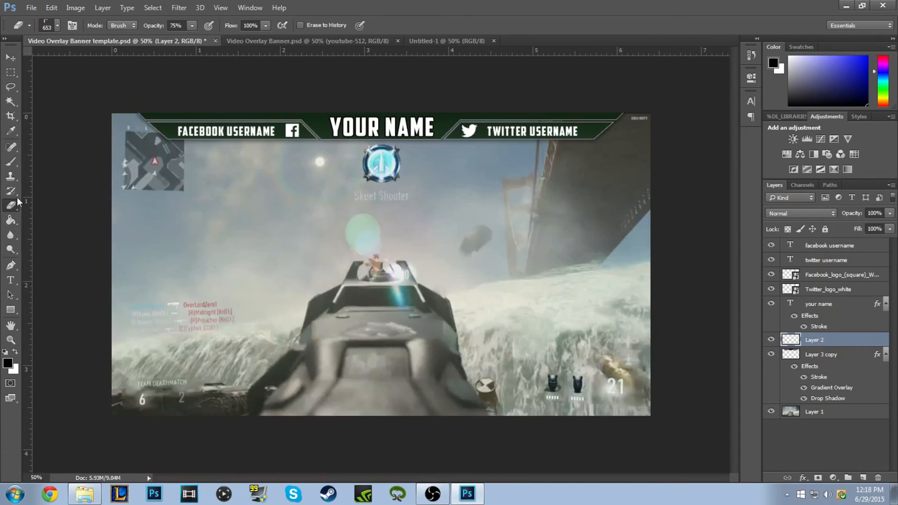
- Try painting the black halftone corner brush at 51% opacity over the Facebook section on Layer 2
click(10, 162)
drag(157, 135, 192, 230)
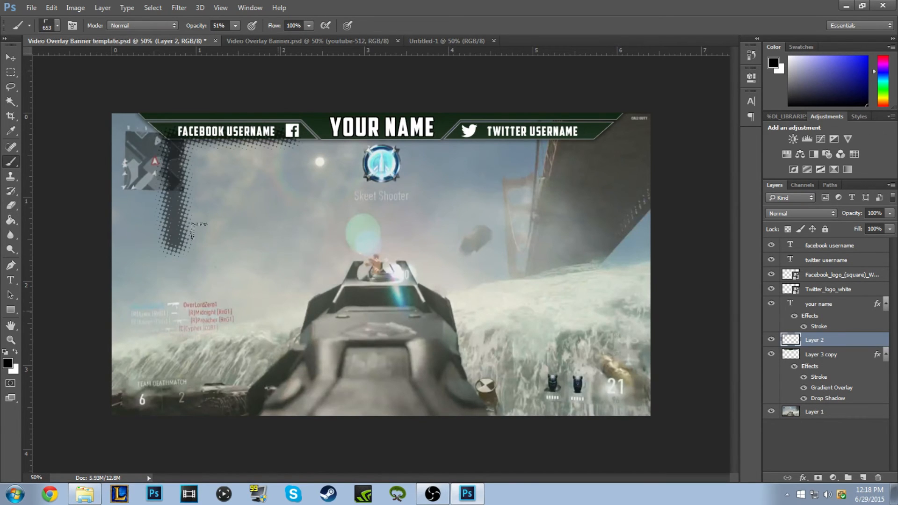
click(52, 8)
click(68, 21)
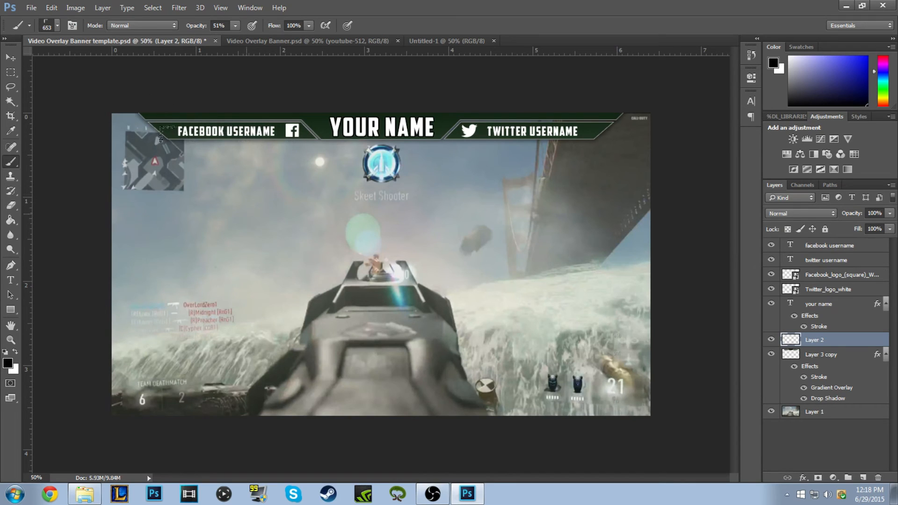
drag(162, 136, 193, 234)
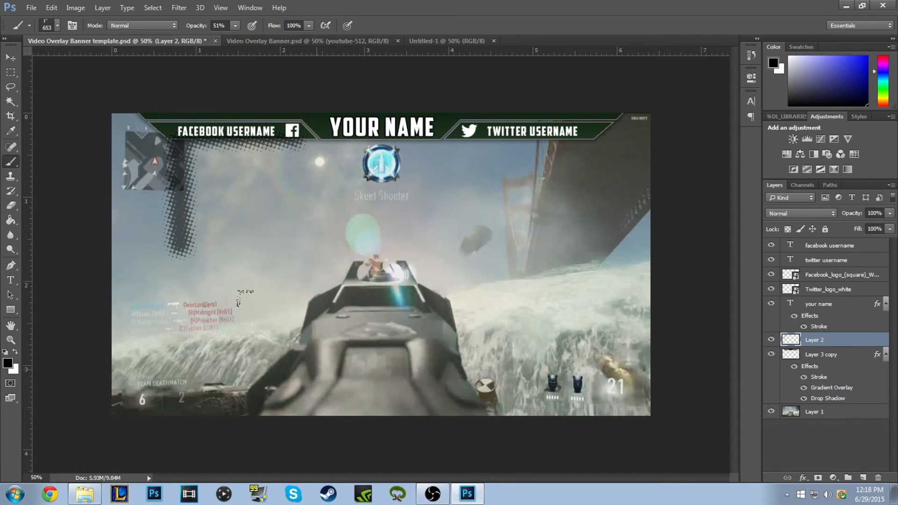
click(51, 8)
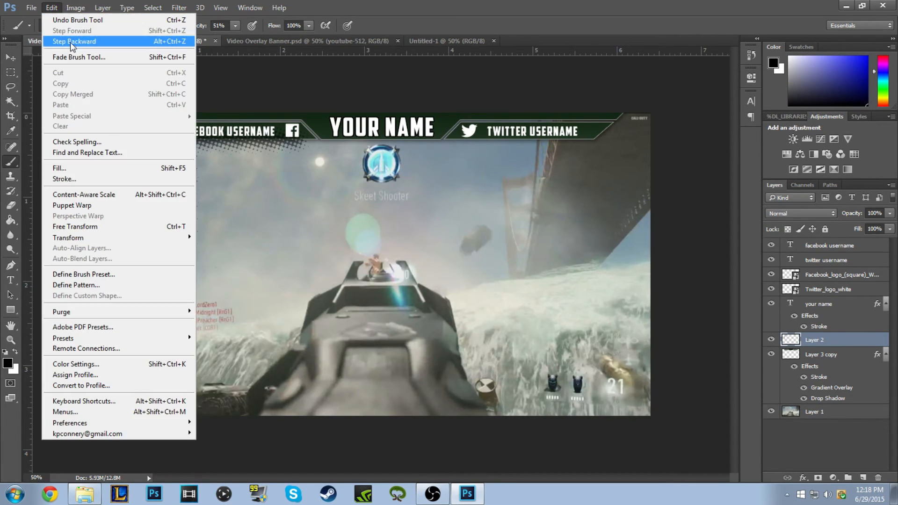
click(70, 41)
- Set the foreground colour to light grey and stamp the halftone corner brush over the Facebook section on Layer 2
click(8, 363)
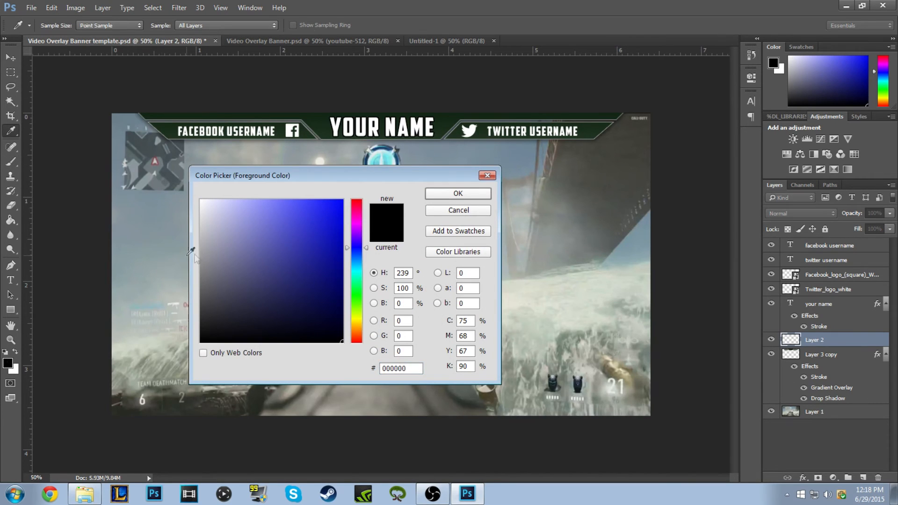
click(200, 225)
click(433, 196)
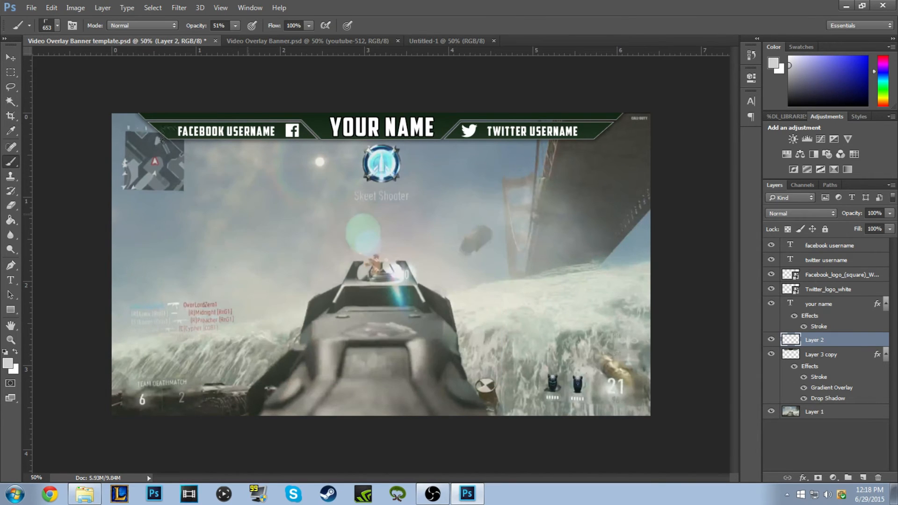
click(238, 193)
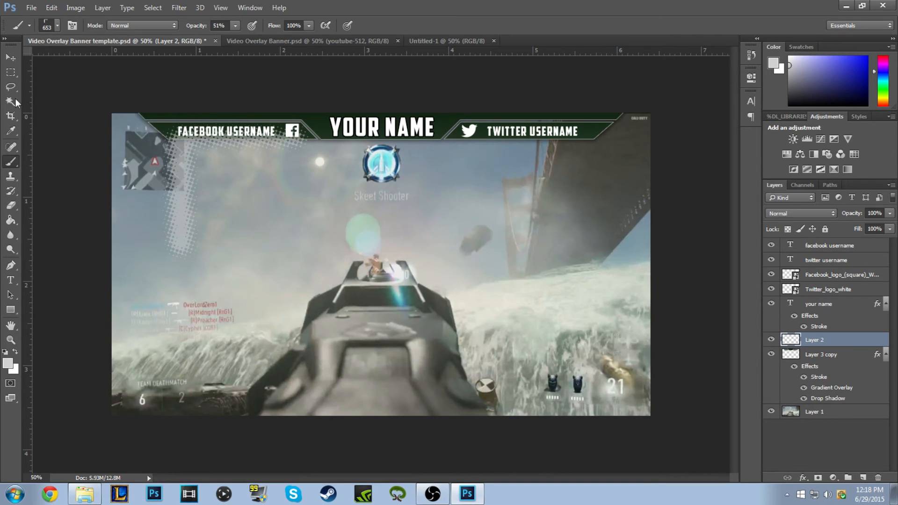
- Give the Eraser a hard round brush tip in place of the halftone corner
click(11, 205)
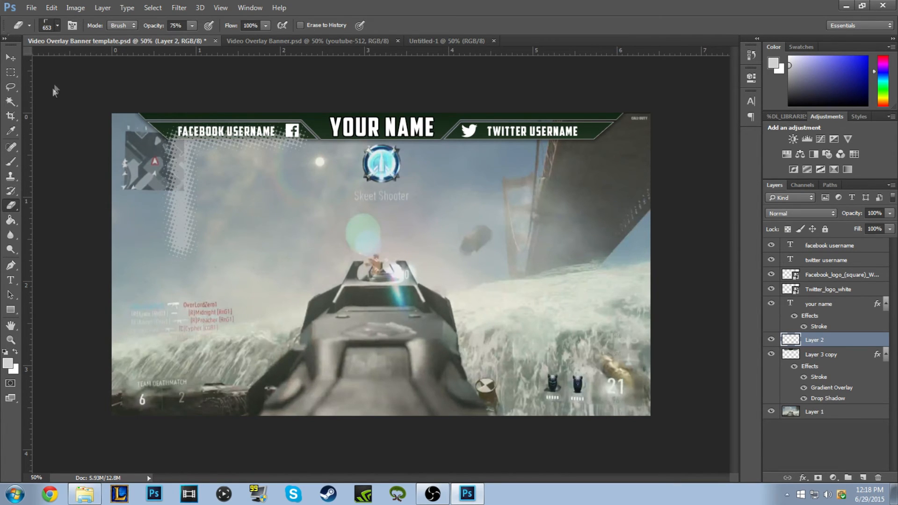
click(61, 26)
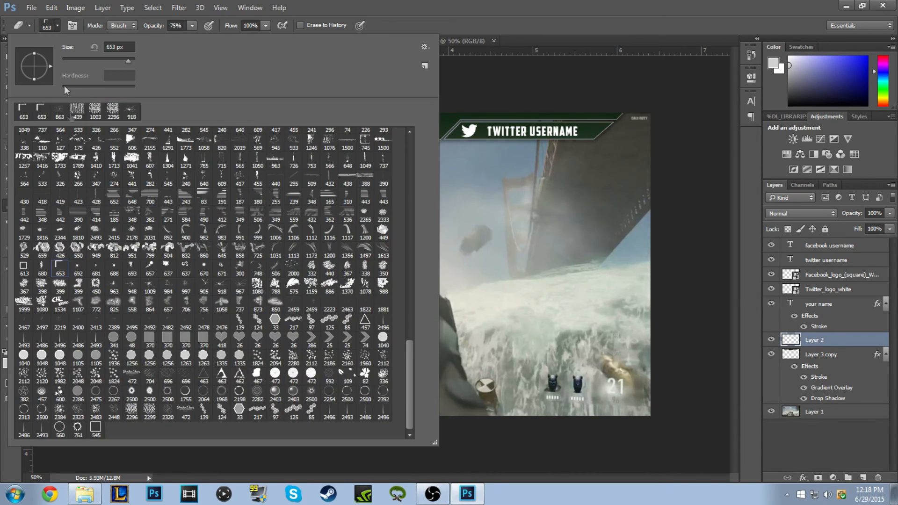
drag(408, 331, 409, 133)
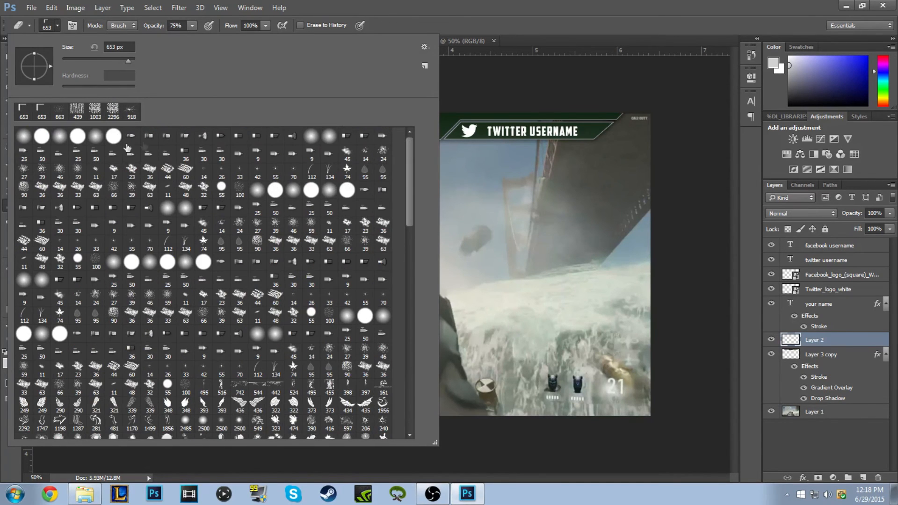
click(114, 136)
click(573, 25)
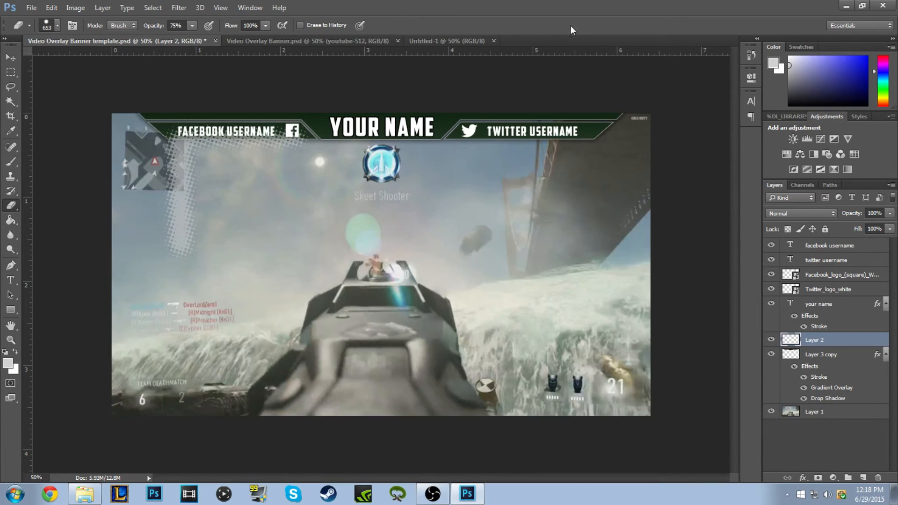
- Erase the lower part of the halftone below the Facebook section with a 193 px eraser, undoing the strokes close to the banner
mouse_move(259, 209)
mouse_down()
mouse_move(166, 225)
mouse_move(176, 250)
mouse_move(136, 149)
mouse_move(281, 142)
mouse_move(256, 145)
mouse_up()
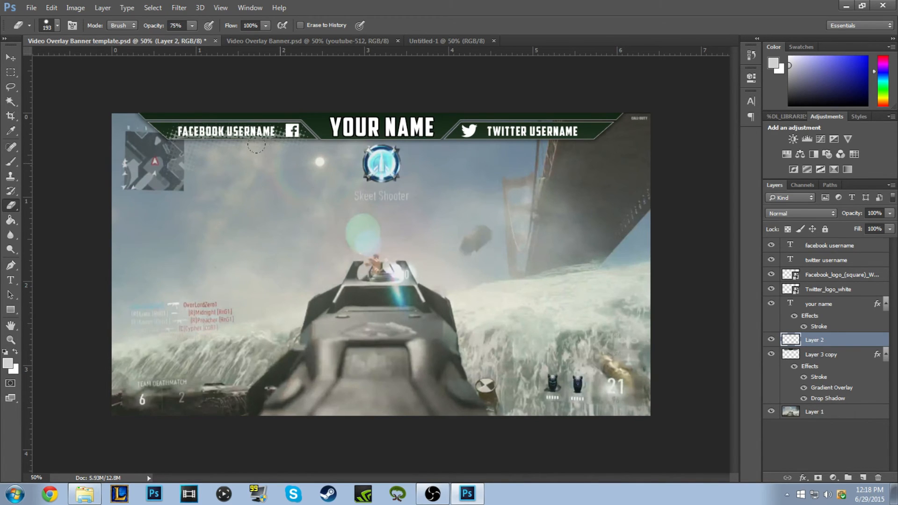
click(51, 8)
click(65, 37)
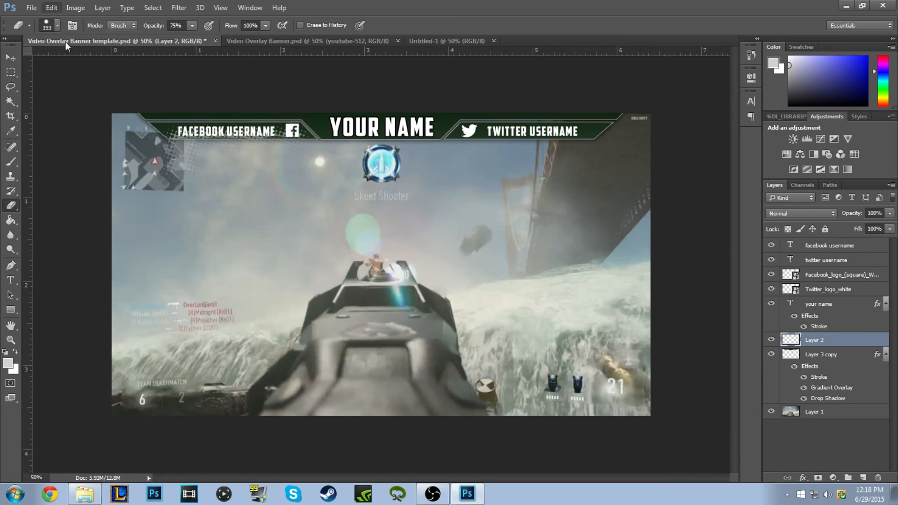
mouse_move(182, 161)
mouse_down()
mouse_move(144, 148)
mouse_move(248, 149)
mouse_up()
click(51, 8)
click(72, 42)
- Delete the remaining halftone below the Facebook section with rectangular selections on Layer 2, and clear the selection
key(m)
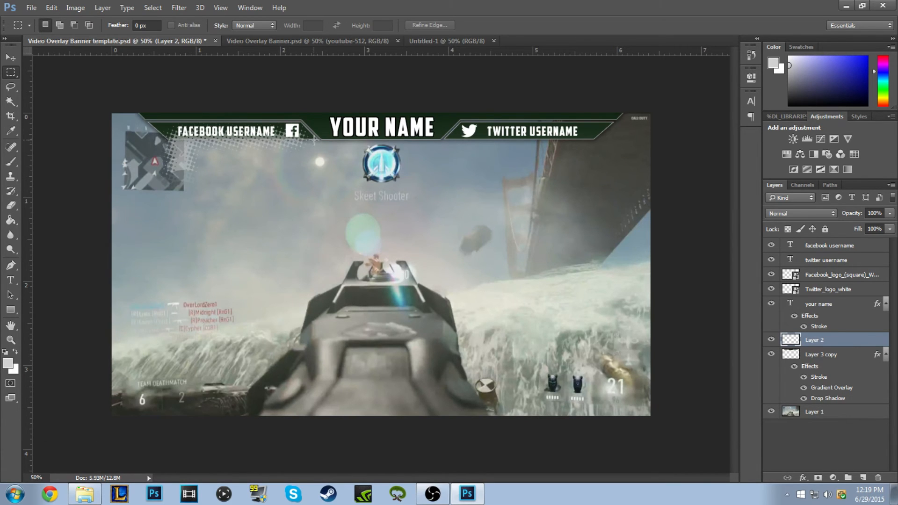
drag(314, 139, 119, 171)
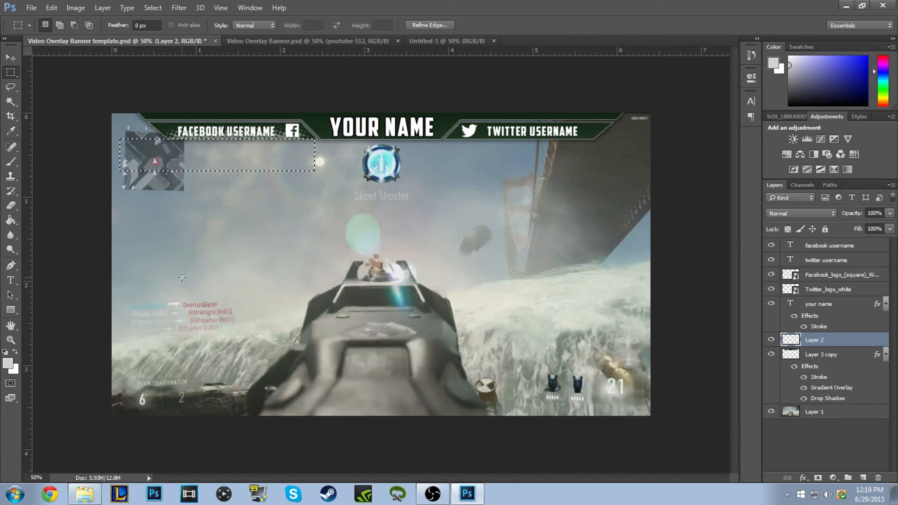
drag(282, 216, 126, 158)
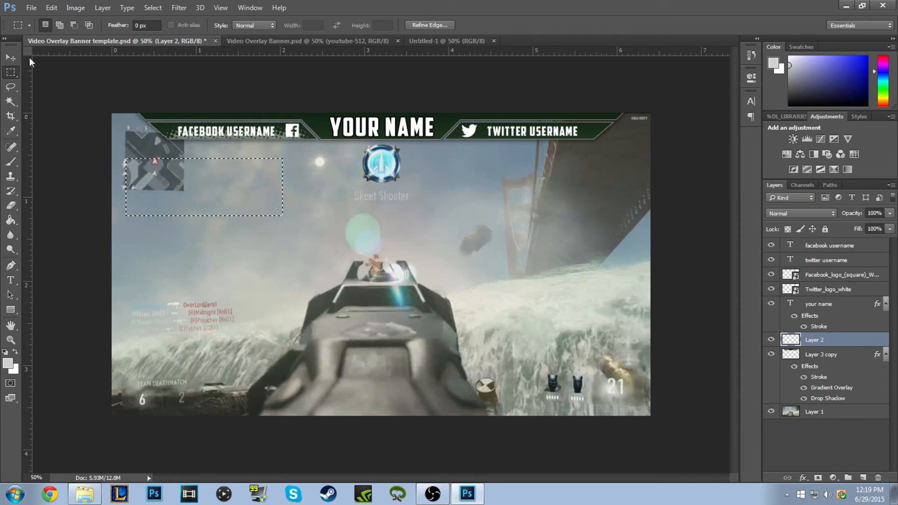
click(11, 205)
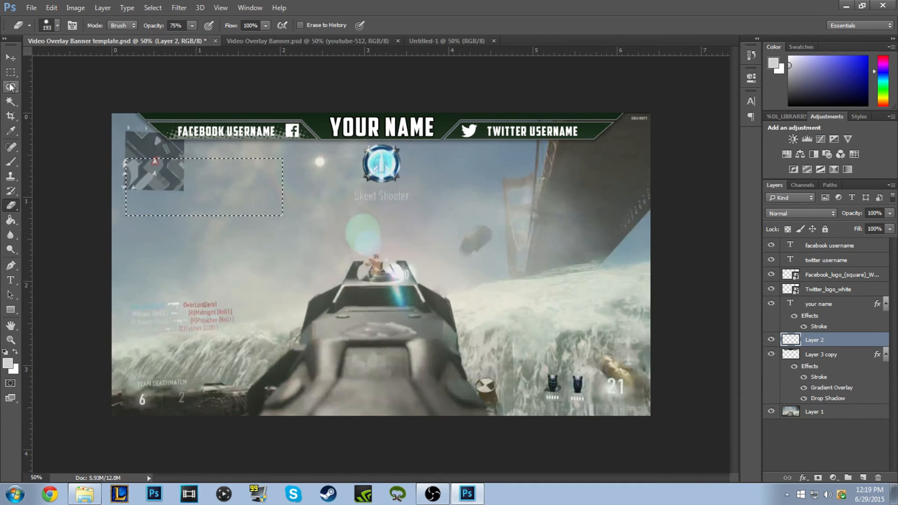
key(ctrl+d)
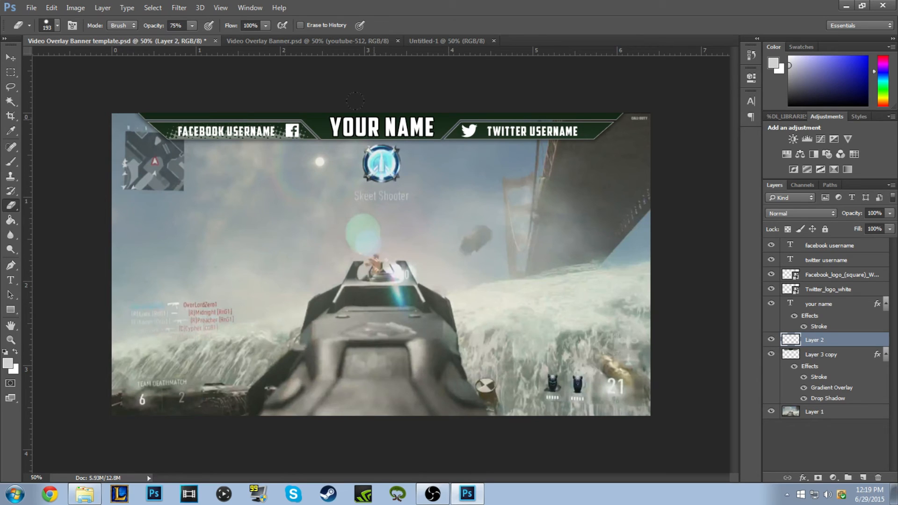
- Try erasing stray halftone dots around the Facebook section with different eraser sizes, and undo the strokes
key(])
key(])
key(])
key(])
key(])
key(])
key(])
key(])
key([)
key([)
key([)
key([)
key([)
key([)
key([)
key([)
click(51, 8)
click(70, 40)
click(52, 8)
click(77, 41)
click(50, 9)
click(78, 40)
- Undo the last erasing and clean up the halftone along the Facebook section's edge with an 18 px eraser
key(ctrl+plus)
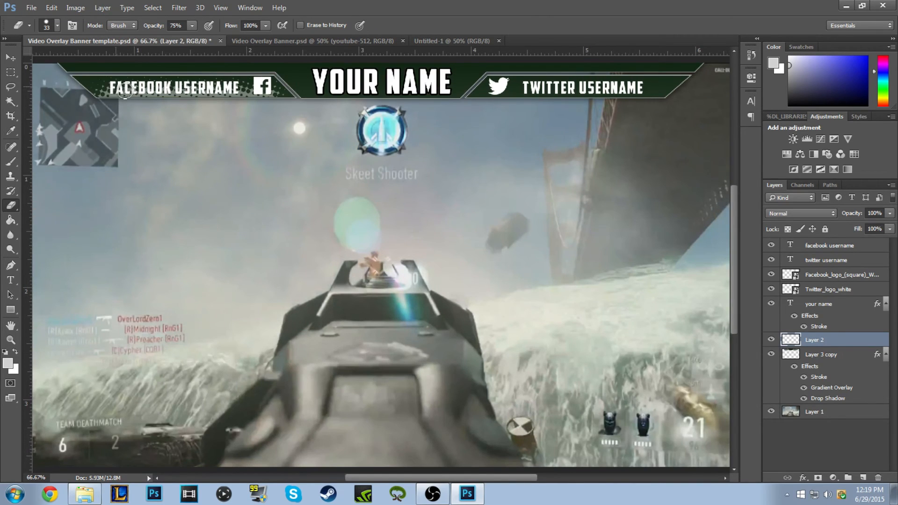
click(50, 9)
click(77, 39)
key(bracketleft)
key(bracketleft)
key(bracketleft)
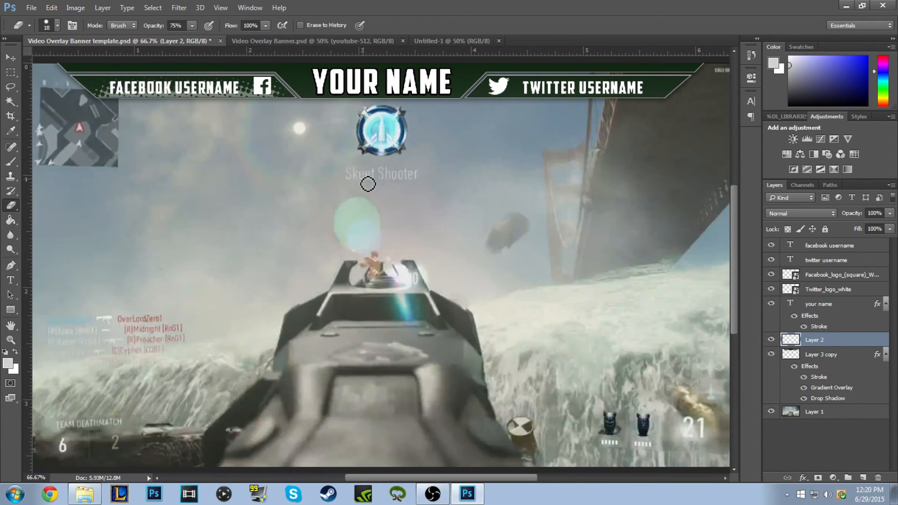
key(ctrl+minus)
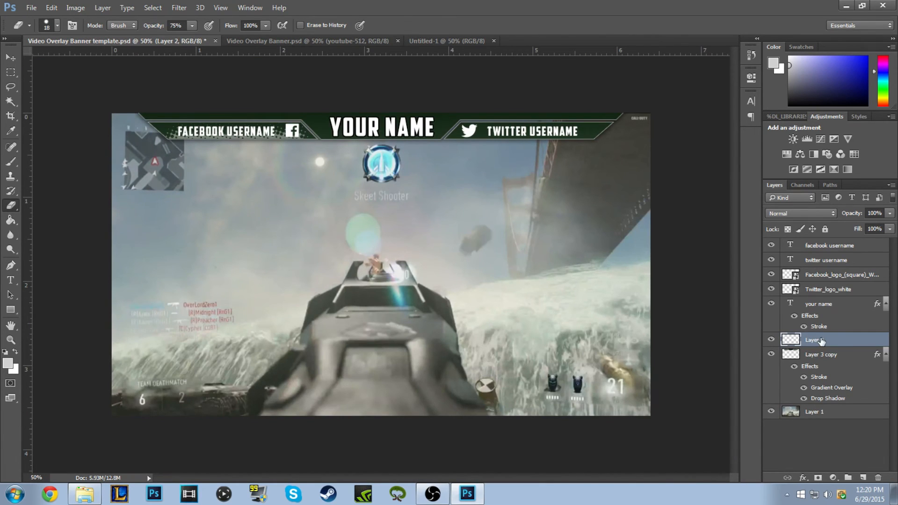
- Duplicate the halftone Layer 2 and flip the copy horizontally
key(ctrl+j)
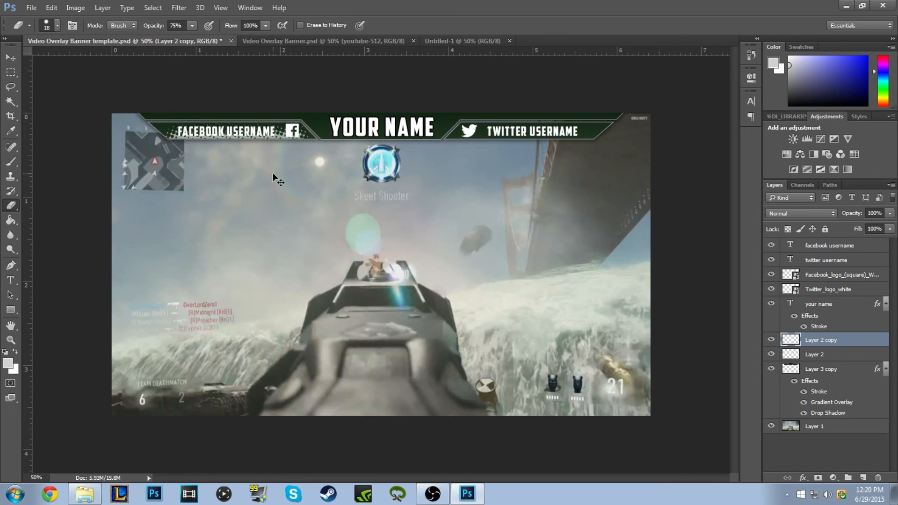
key(ctrl+t)
right_click(262, 140)
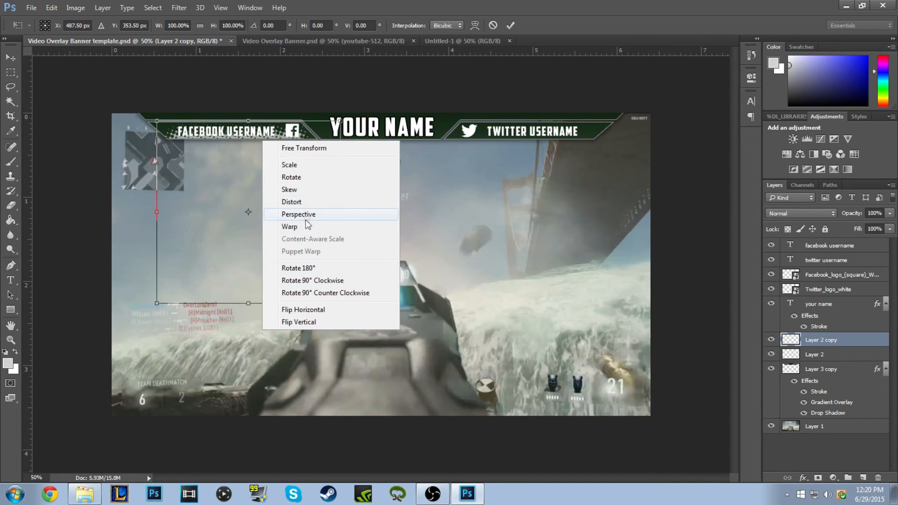
click(313, 310)
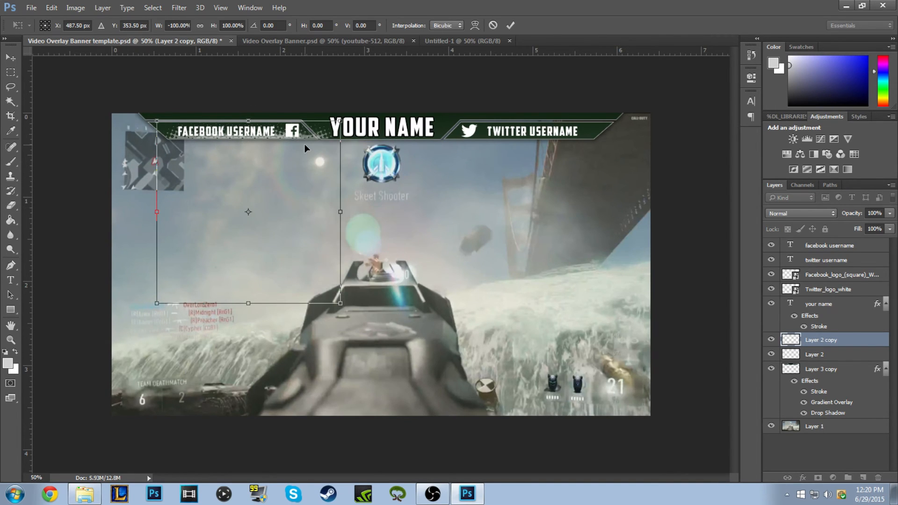
- Move the flipped halftone copy onto the Twitter section at X 1423.50 px and apply the transform
drag(301, 133, 563, 136)
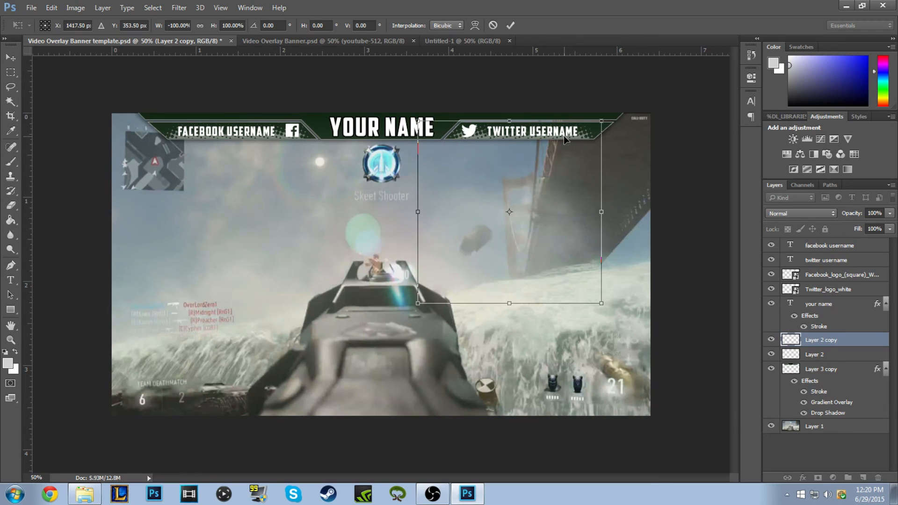
drag(563, 136, 564, 136)
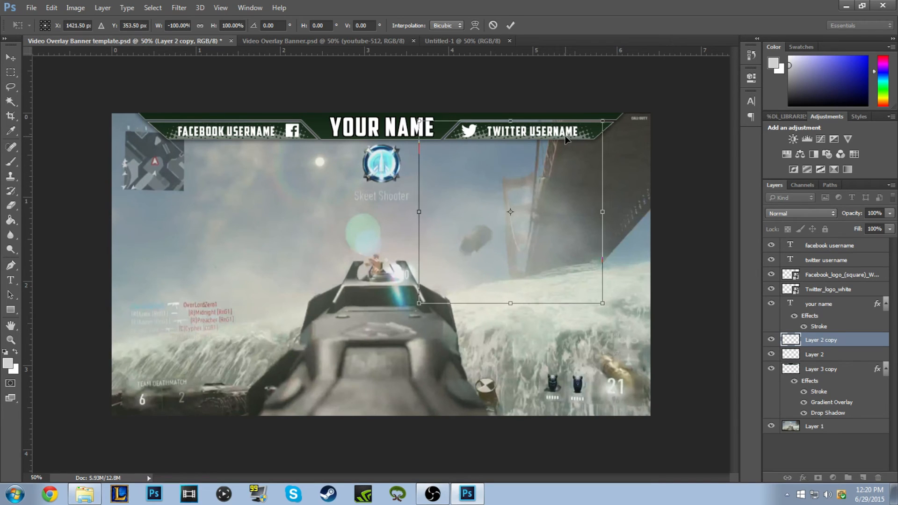
drag(565, 136, 566, 135)
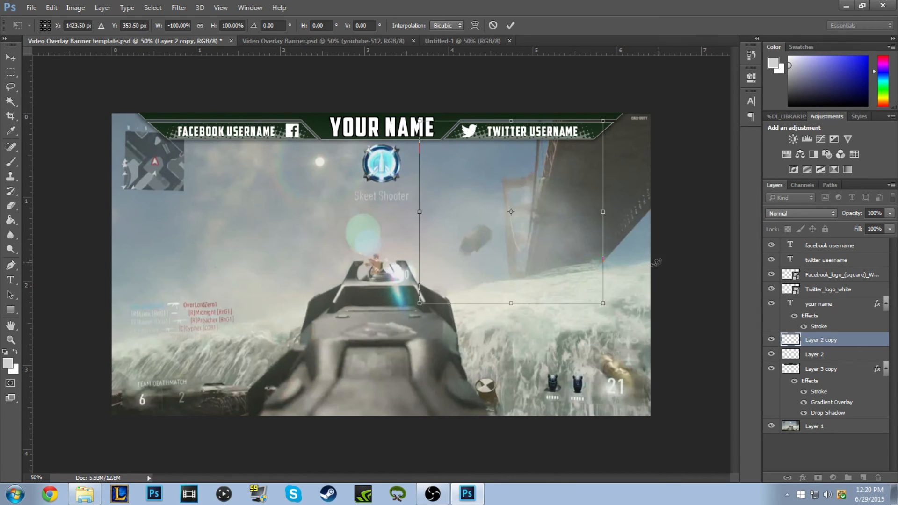
key(Return)
key(e)
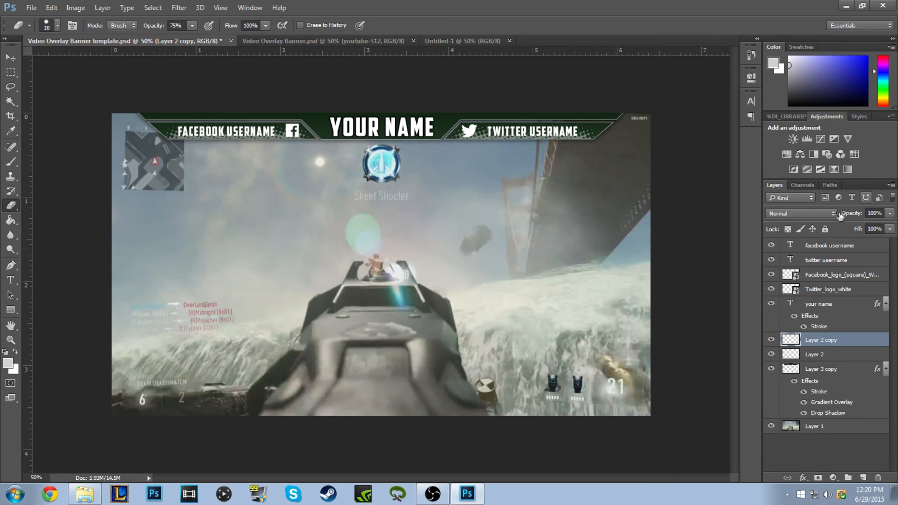
- Set the opacity of Layer 2 copy and Layer 2 to 70%
drag(889, 214, 873, 225)
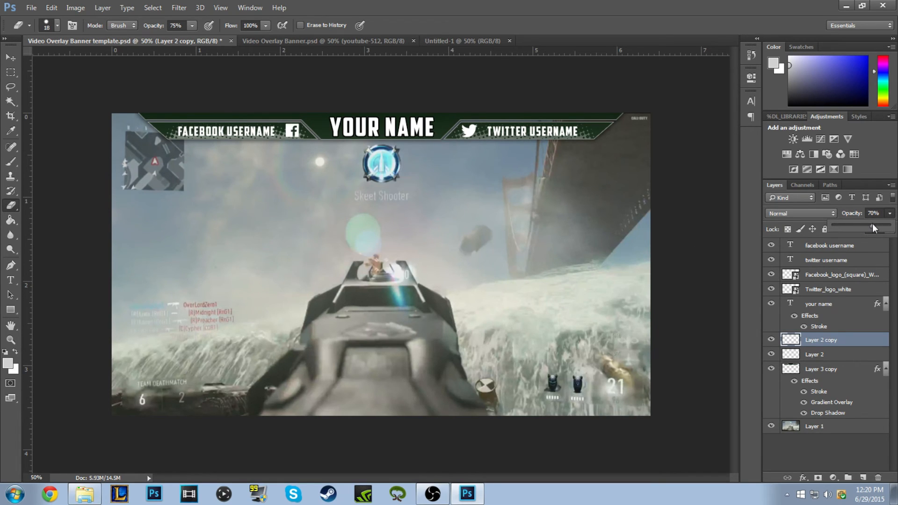
click(839, 355)
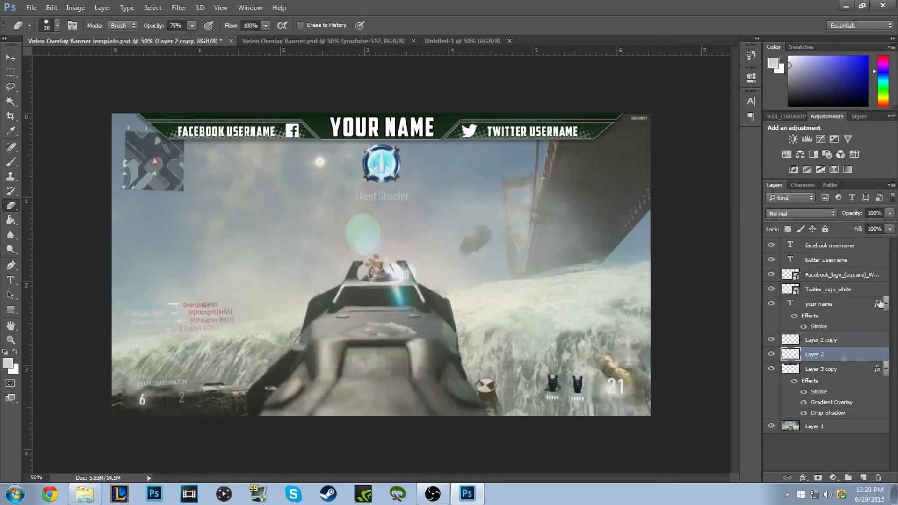
click(882, 212)
text(70)
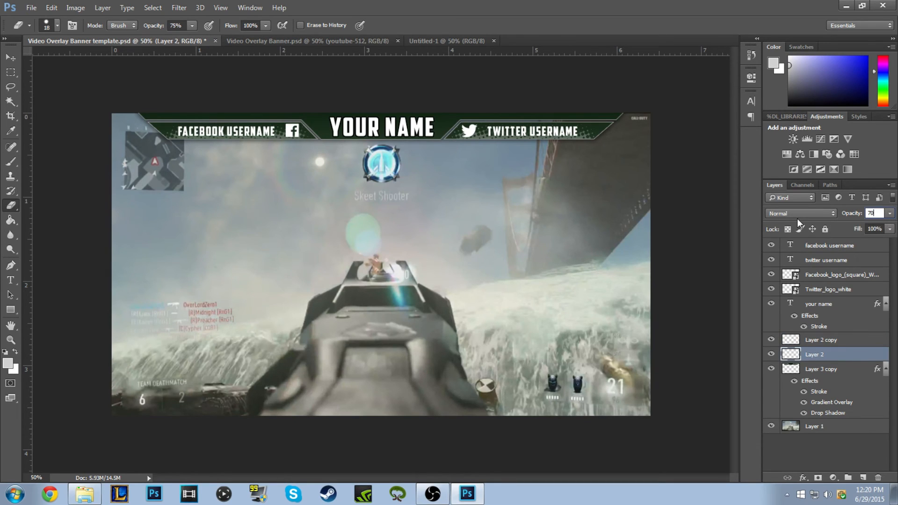
key(Return)
- Set the opacity of both halftone layers, Layer 2 and Layer 2 copy, to 60%
click(881, 215)
click(889, 214)
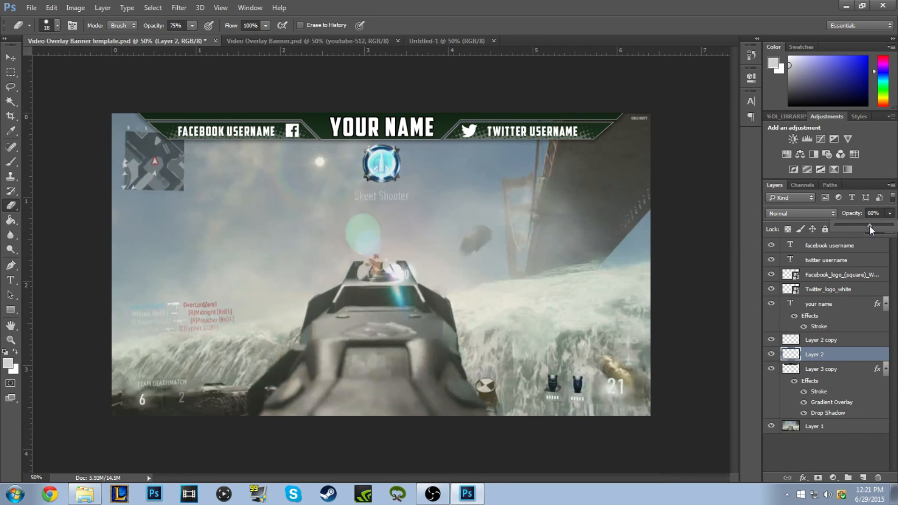
click(818, 340)
drag(890, 213, 876, 226)
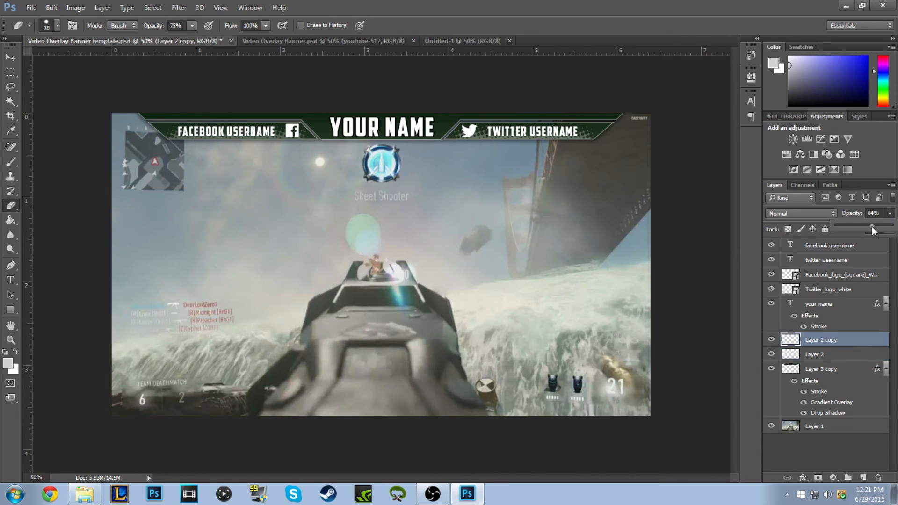
drag(869, 226, 872, 225)
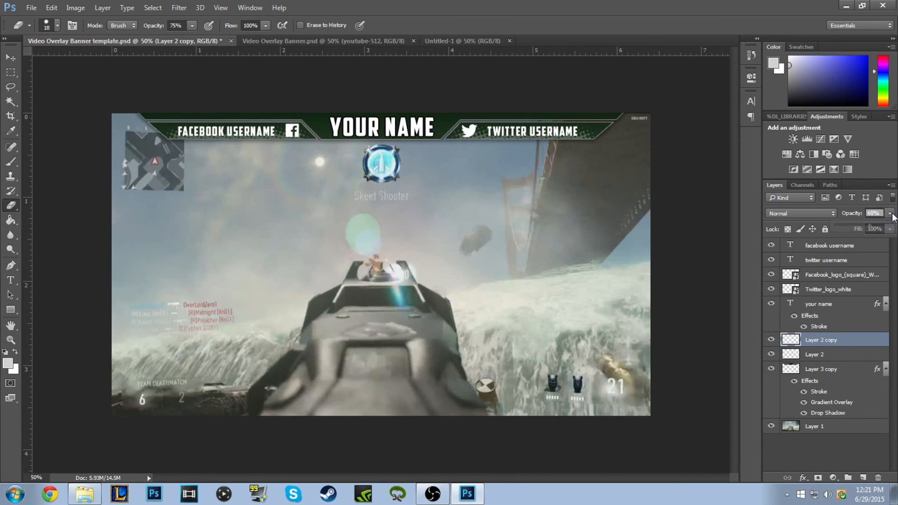
click(848, 354)
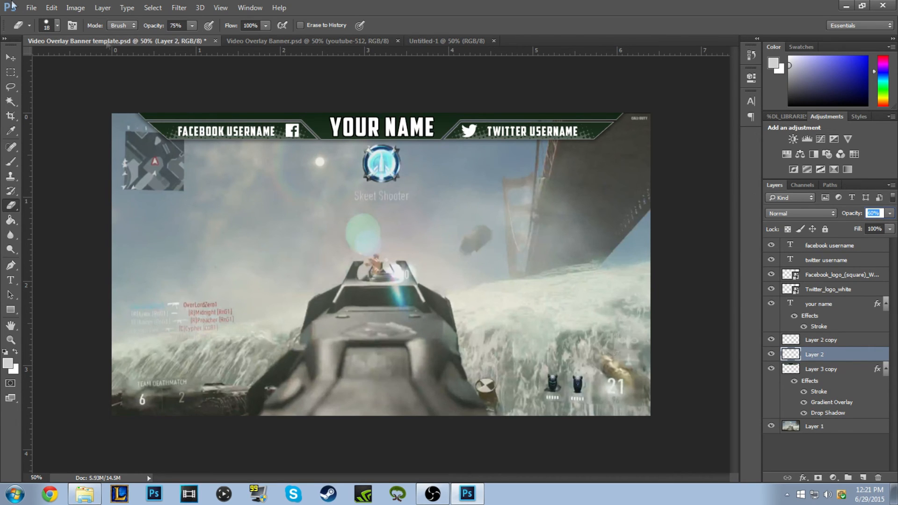
- Browse the brush tip presets for a decorative shape to texture the banner's centre section
key(ctrl+shift+s)
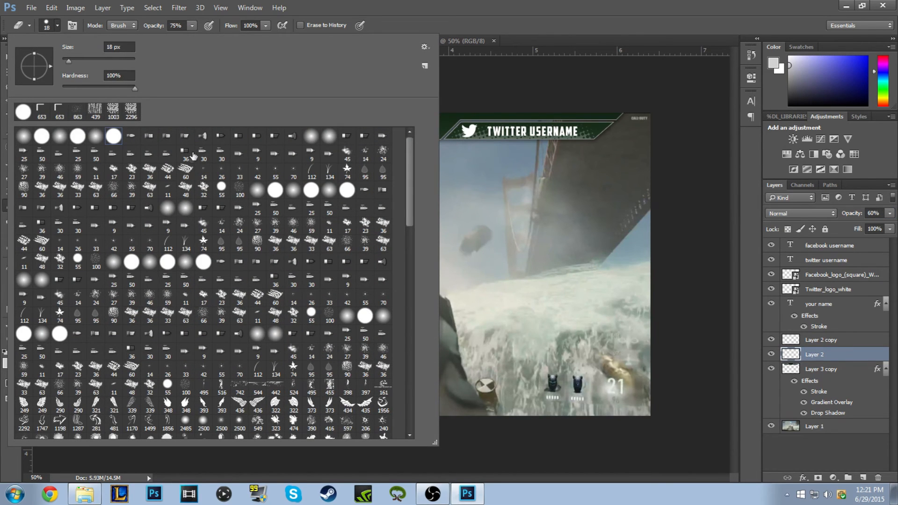
scroll(400, 388, down, 1)
scroll(290, 369, down, 1)
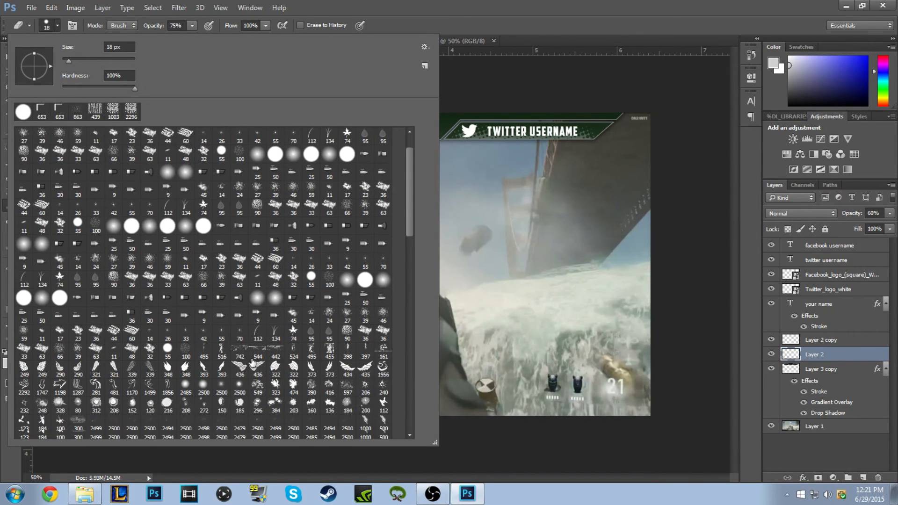
scroll(412, 213, down, 2)
scroll(411, 214, down, 1)
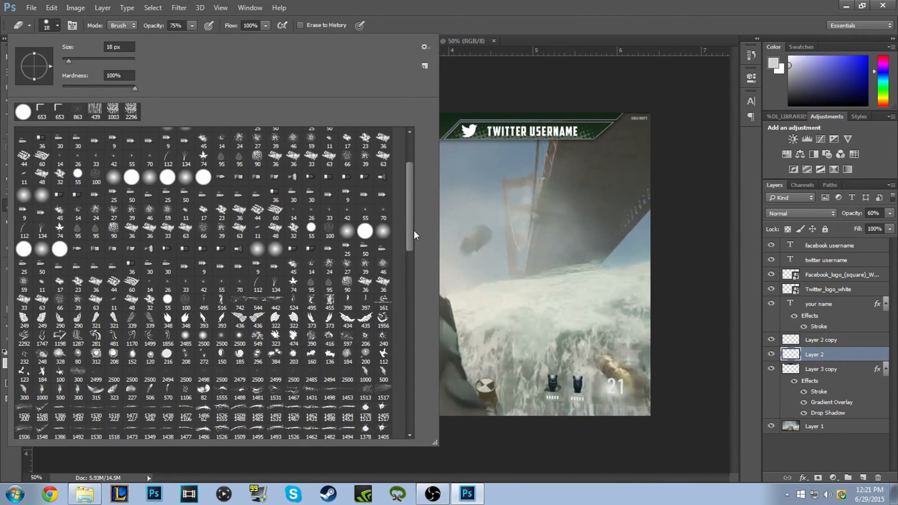
click(407, 285)
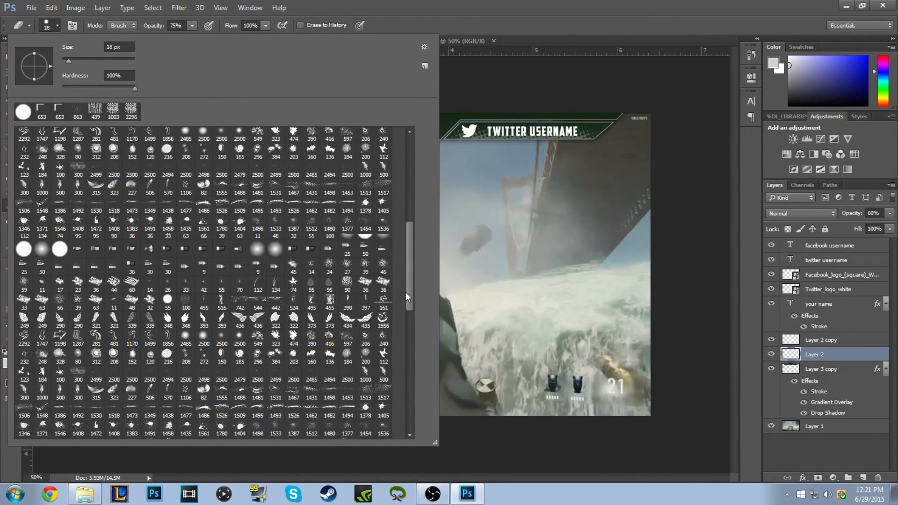
scroll(406, 292, down, 5)
scroll(398, 295, down, 6)
click(291, 232)
click(330, 234)
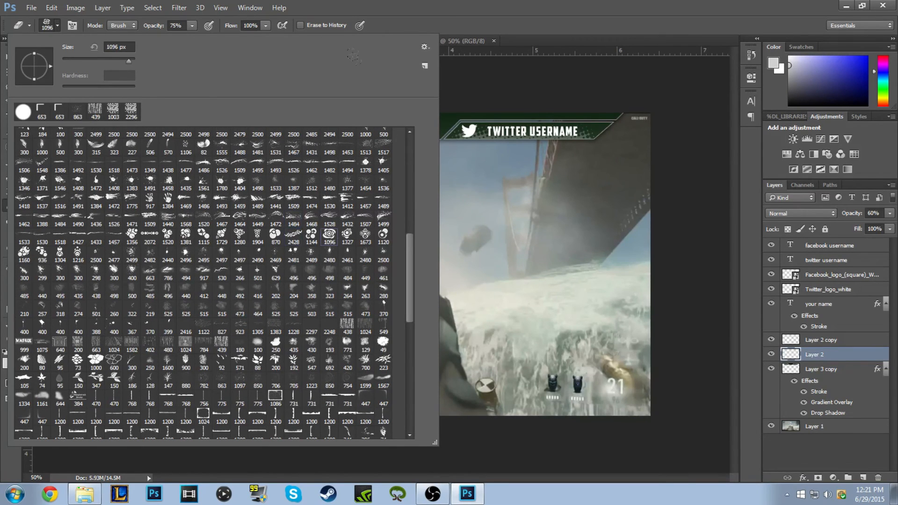
click(347, 235)
scroll(243, 327, down, 3)
click(383, 316)
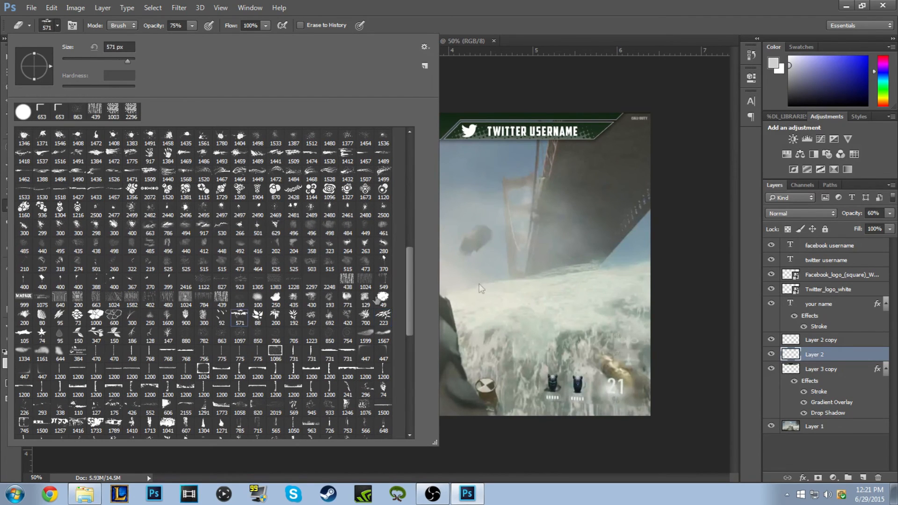
click(257, 315)
click(275, 316)
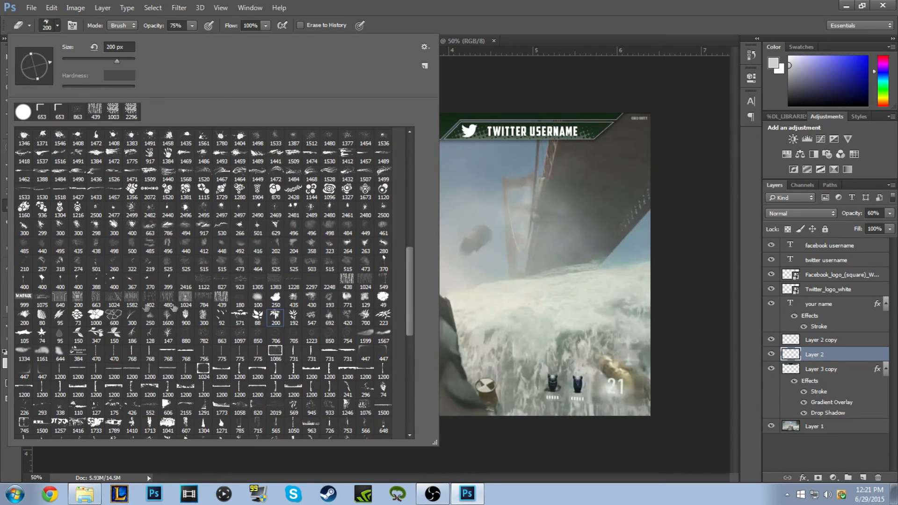
click(24, 301)
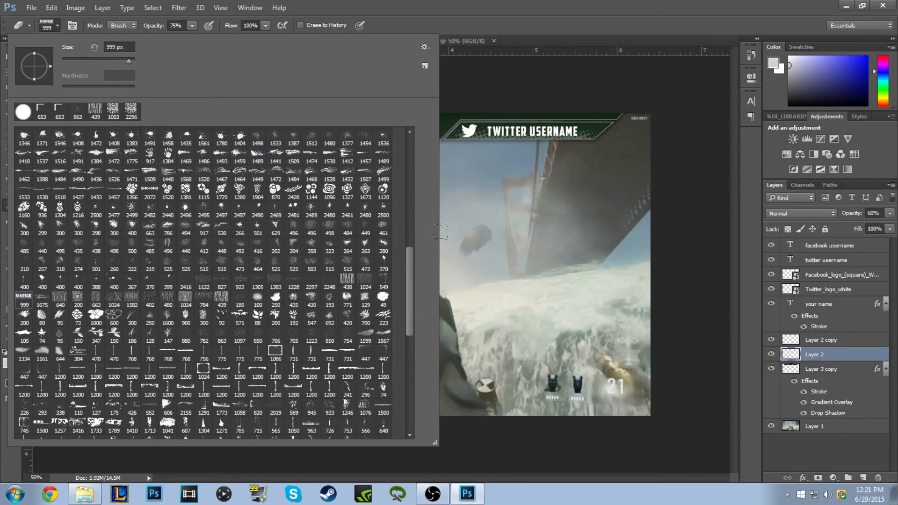
- Choose the 1096 px round floral preset as the eraser tip and reduce it to 576 px
click(312, 191)
click(329, 190)
click(659, 38)
drag(342, 138, 268, 137)
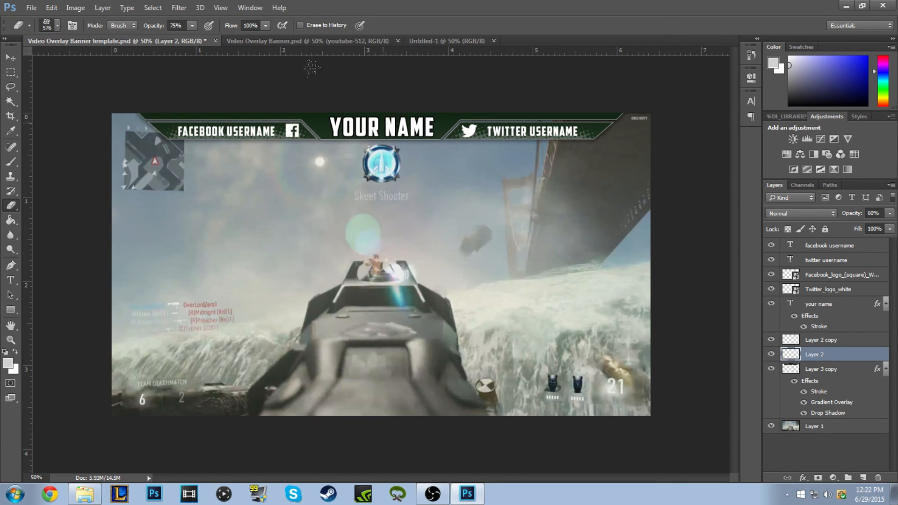
- On Layer 2 copy, choose the 1096 px round floral preset for the Brush tool and reduce it to 616 px
click(837, 341)
click(10, 161)
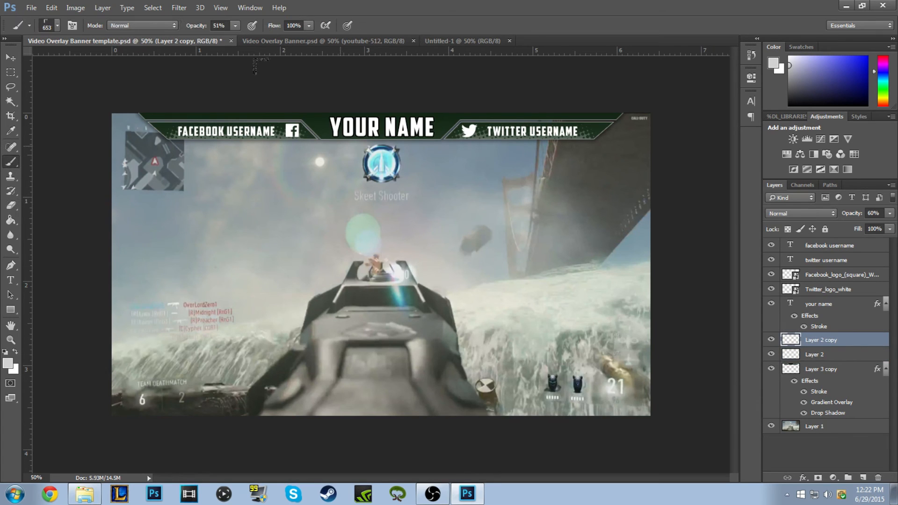
click(52, 9)
click(71, 40)
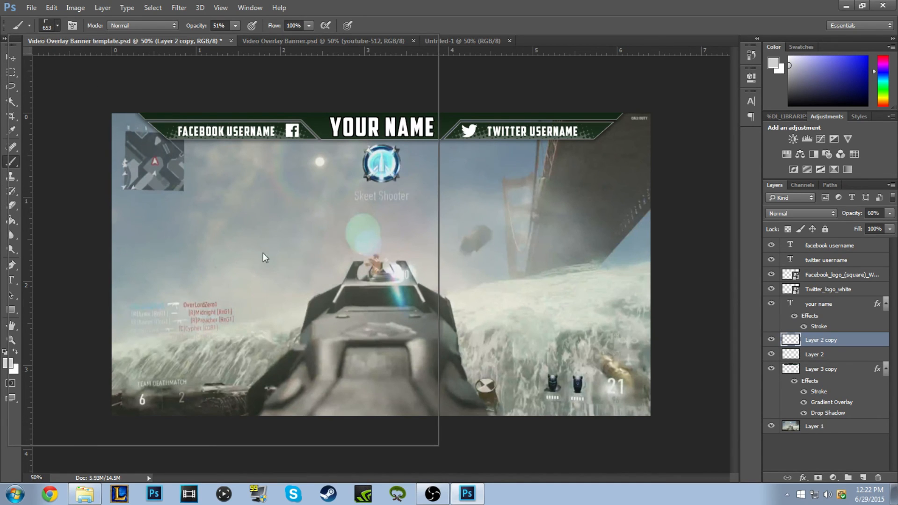
scroll(311, 248, up, 4)
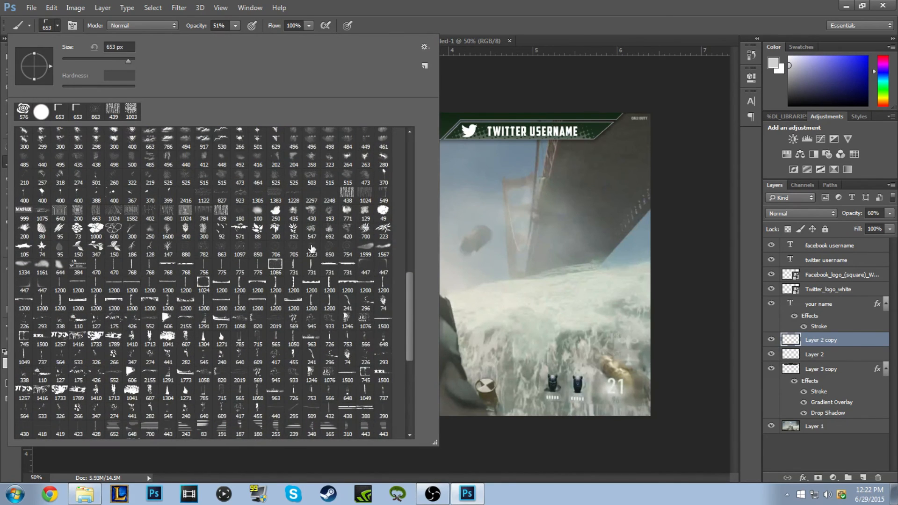
scroll(312, 248, up, 1)
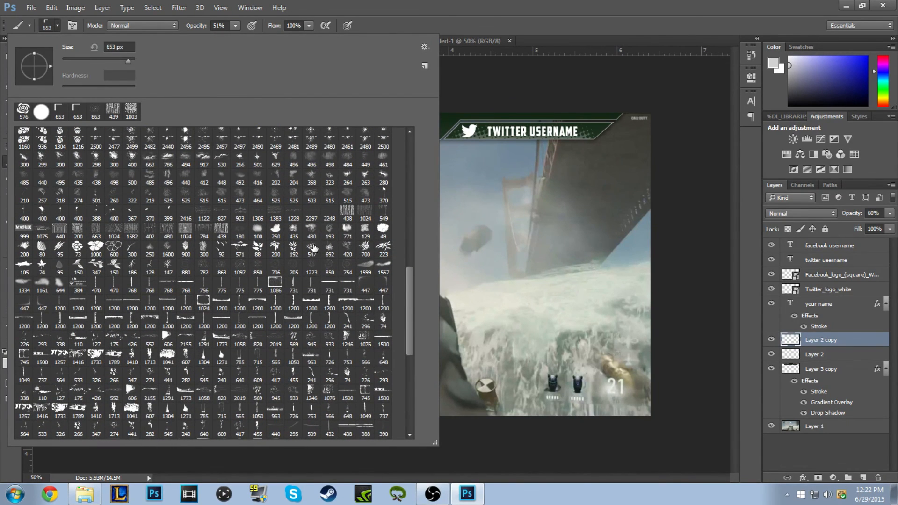
scroll(313, 247, up, 8)
scroll(330, 187, up, 5)
scroll(330, 255, up, 1)
click(329, 250)
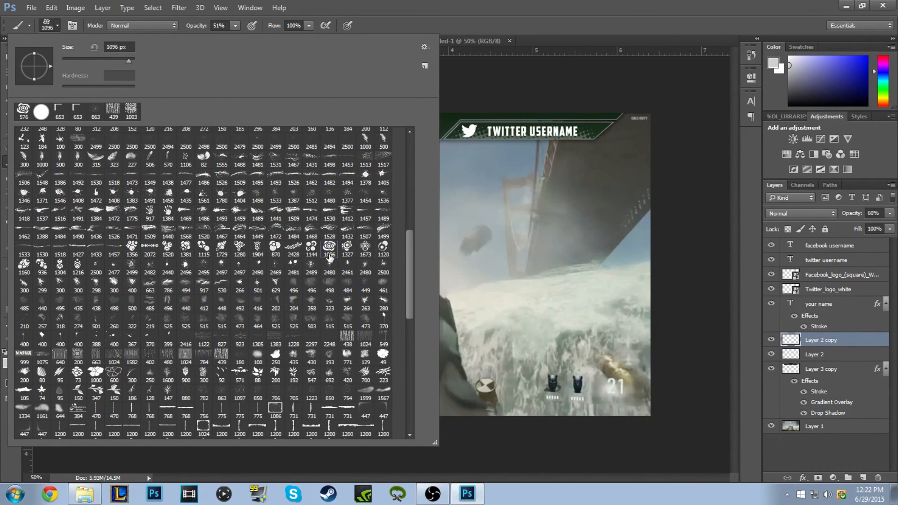
click(680, 45)
drag(360, 160, 294, 157)
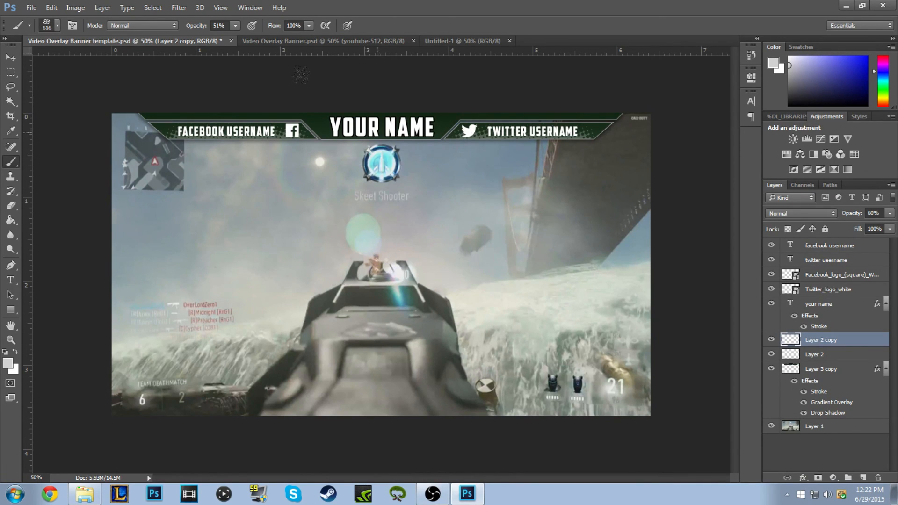
- Try a 616 px floral stamp behind the YOUR NAME text, and undo it
click(374, 152)
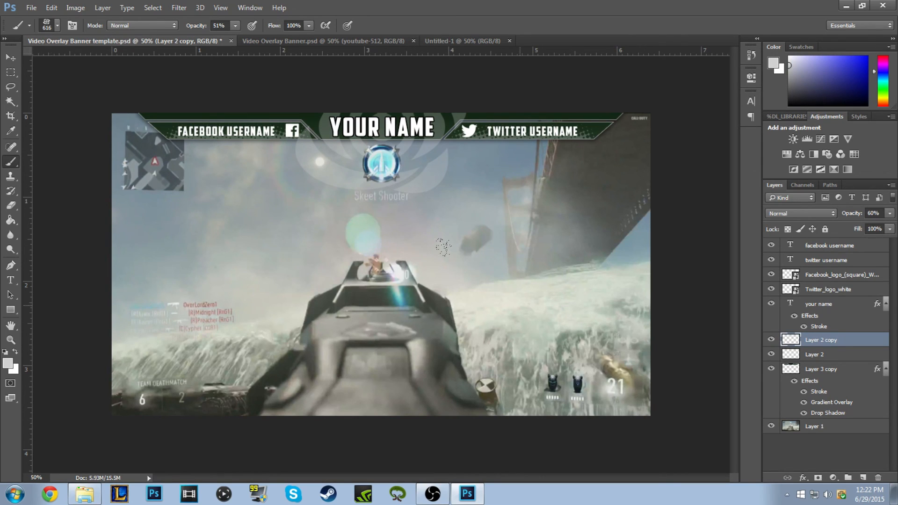
click(51, 7)
click(71, 41)
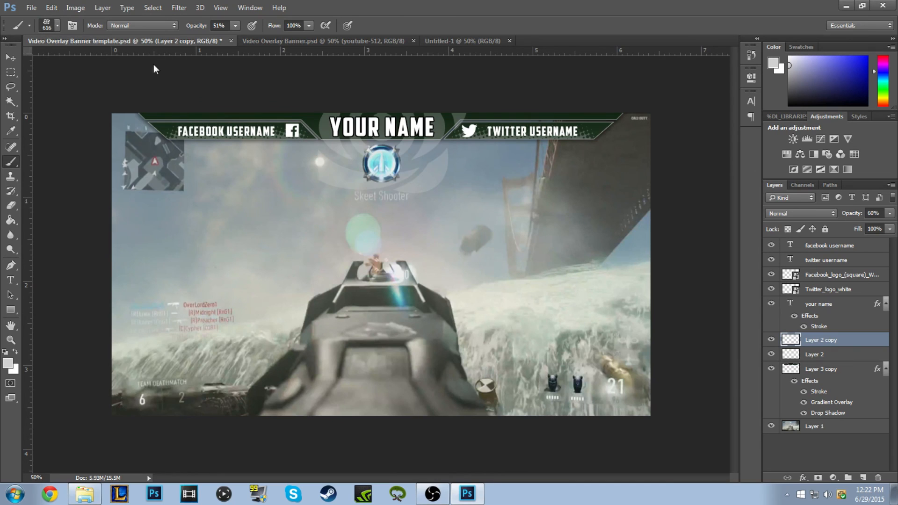
- Resize the floral brush to 488 px and stamp it once behind the YOUR NAME text on Layer 2 copy
alt+right_click(374, 126)
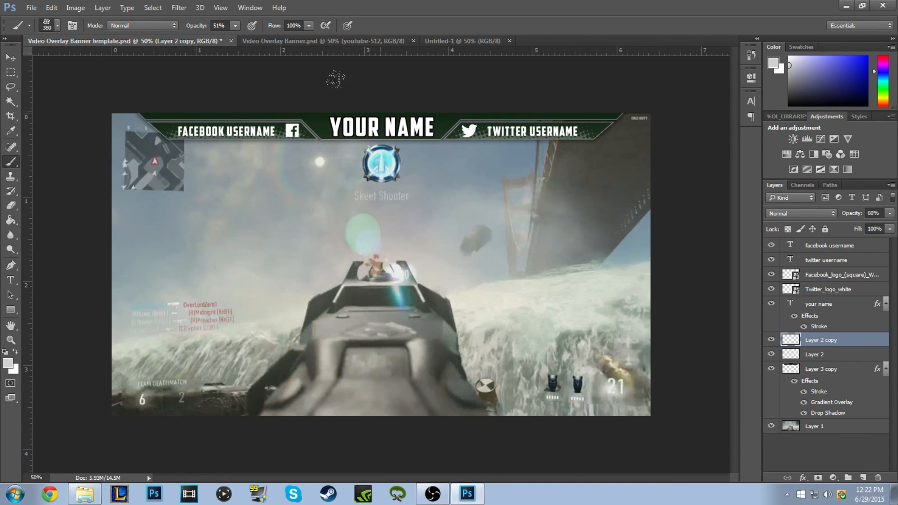
alt+right_click(379, 115)
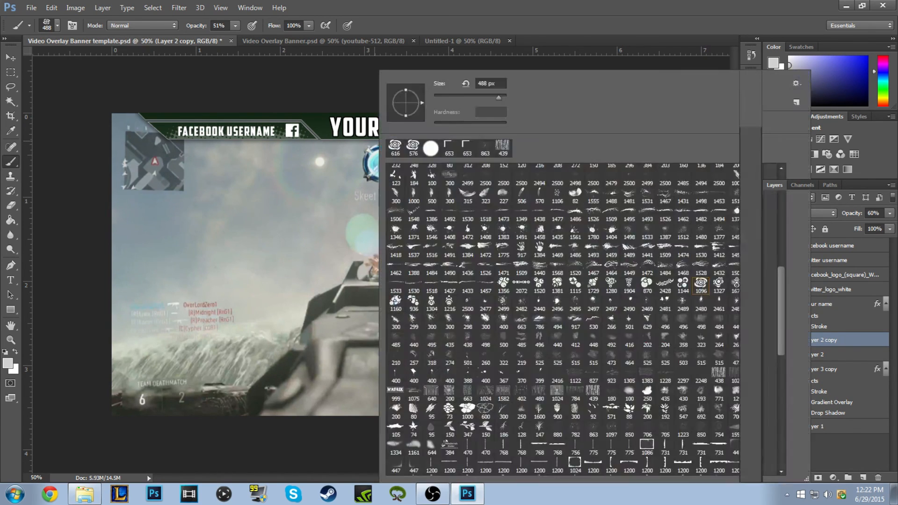
click(375, 141)
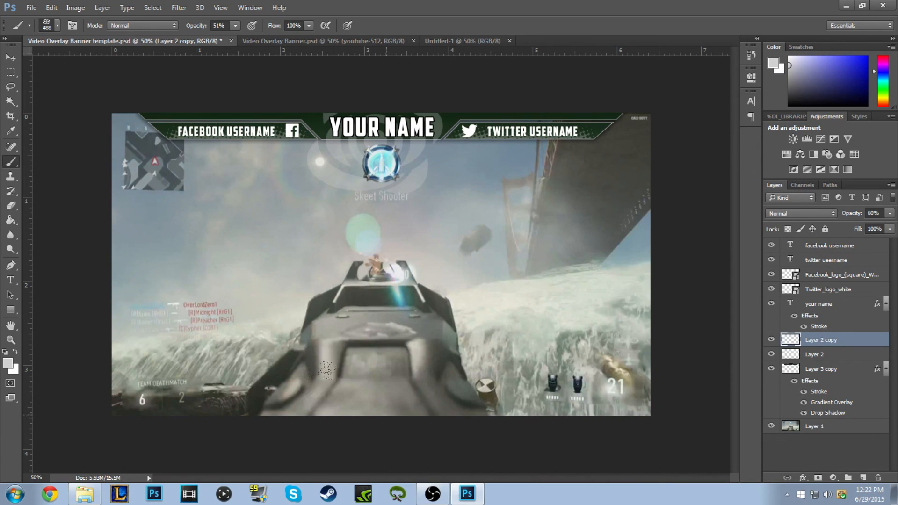
- Delete the part of the floral stamp that extends below the banner's centre section, and clear the selection
click(11, 73)
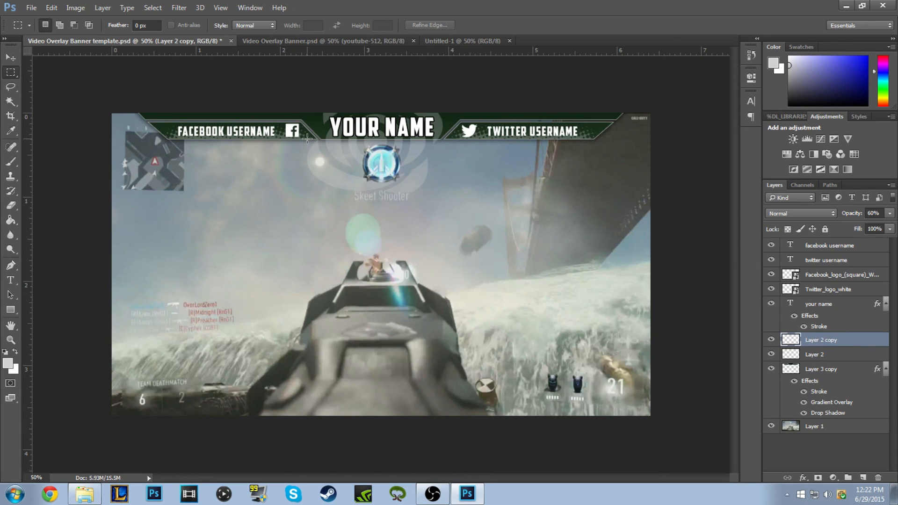
drag(452, 177, 490, 215)
key(Delete)
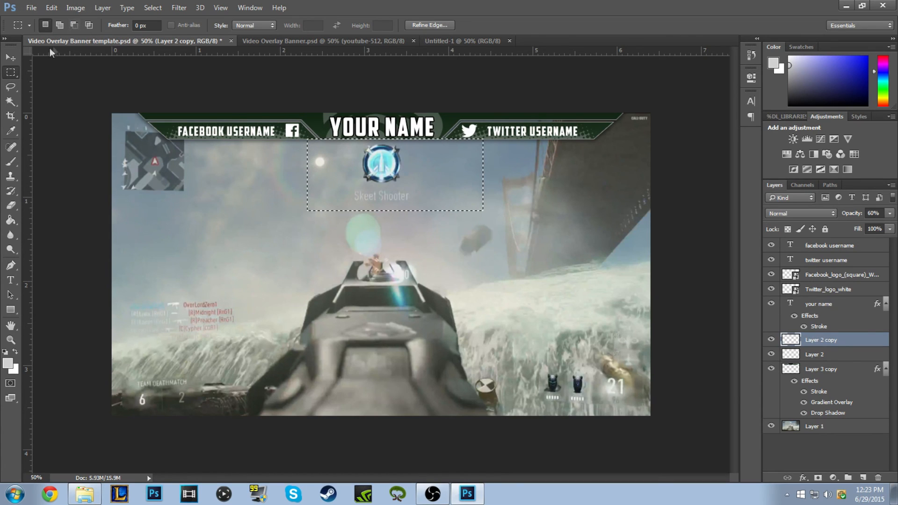
key(ctrl+d)
- Set the opacity of Layer 2 copy and Layer 2 to 50%
click(9, 55)
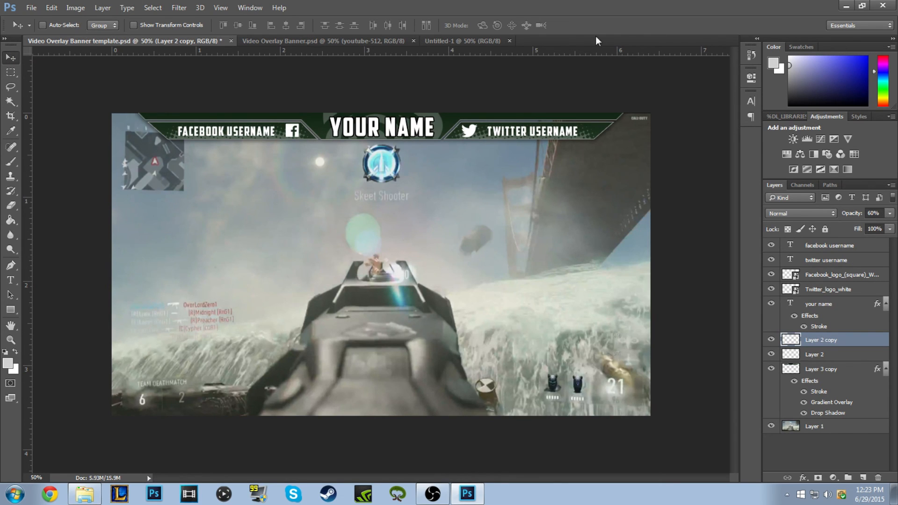
click(889, 215)
click(861, 226)
click(814, 355)
click(890, 214)
drag(879, 214, 822, 222)
text(50)
key(Return)
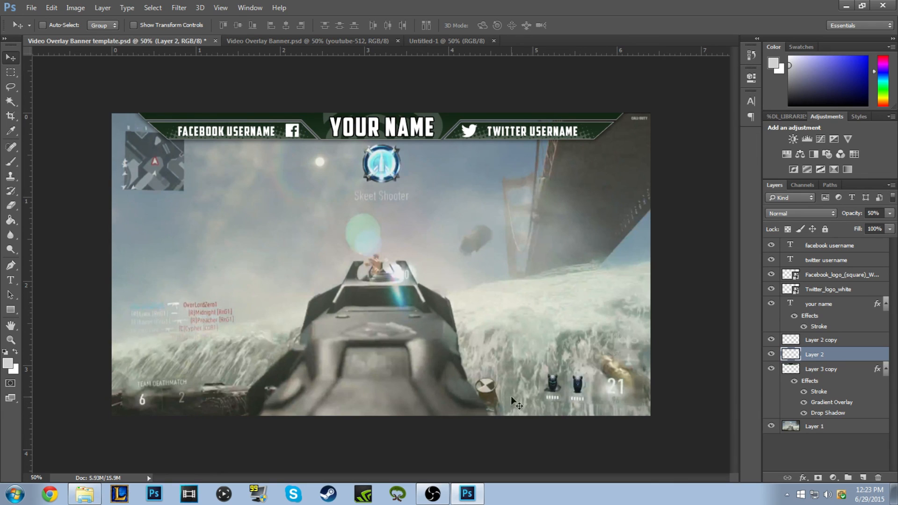
- Nudge the banner shape on Layer 3 copy down and back up against the image's top edge
click(833, 369)
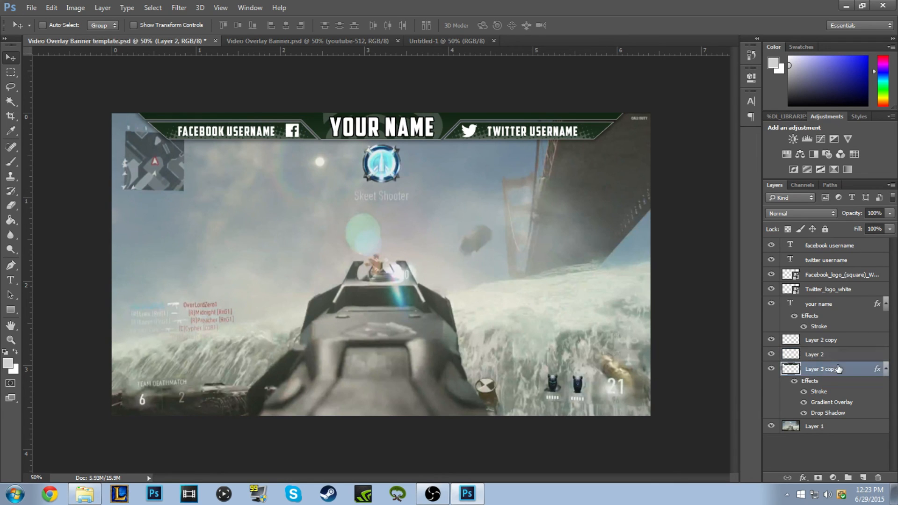
key(Down)
key(Down)
key(Down)
key(Down)
key(Down)
key(Down)
key(Down)
key(Down)
key(Down)
key(Down)
key(Down)
key(Down)
key(Down)
key(Down)
key(Down)
key(Down)
key(Down)
key(Down)
key(Down)
key(Down)
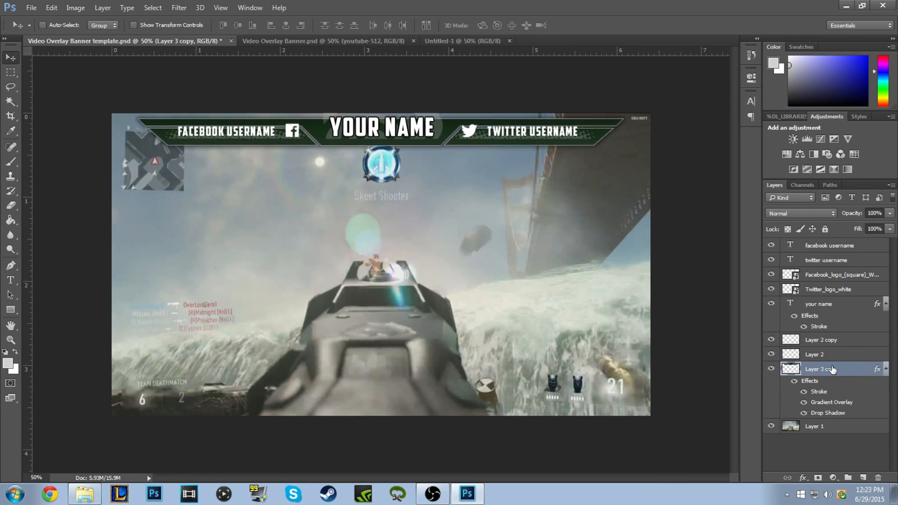
key(Up)
key(Up)
key(Up)
key(Up)
key(Up)
key(Up)
key(Up)
key(Up)
key(Up)
key(Up)
key(Up)
key(Up)
key(Up)
key(Up)
key(Up)
key(Up)
key(Up)
key(Up)
key(Up)
key(Up)
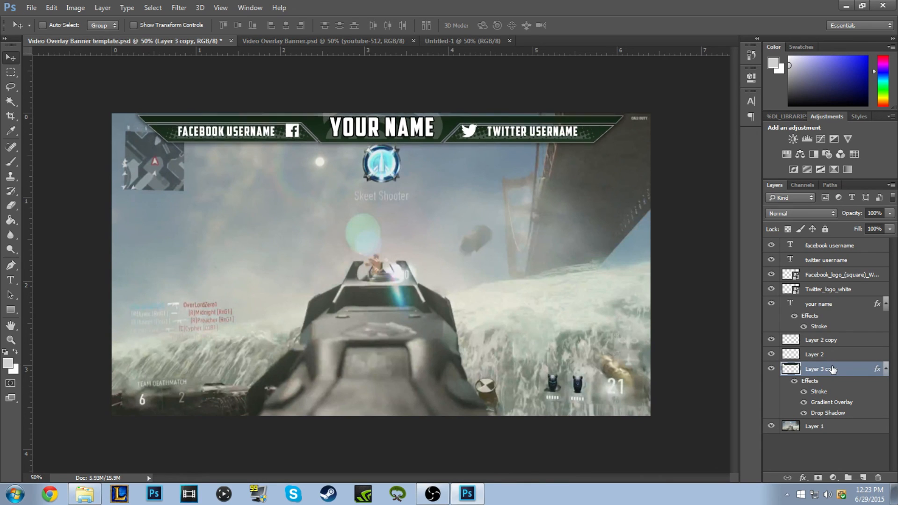
key(Up)
key(Up)
key(Up)
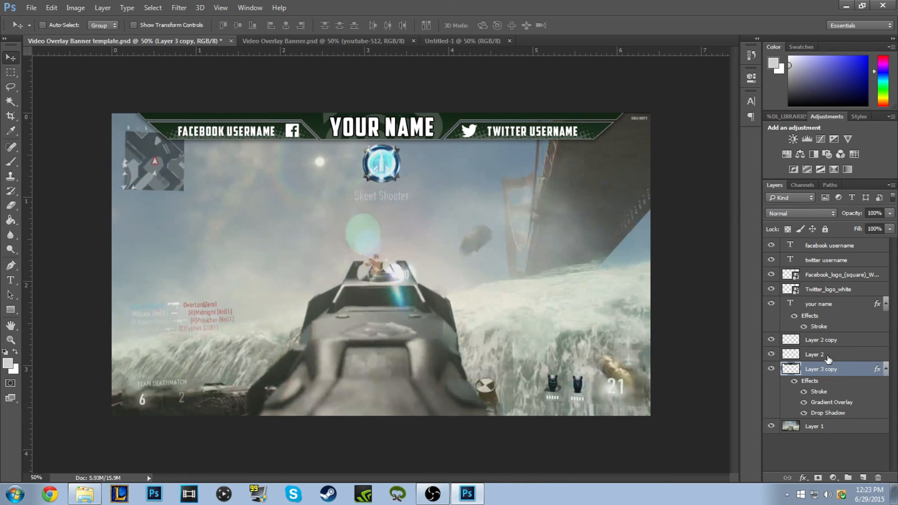
- Merge Layer 2 copy, Layer 2 and Layer 3 copy into a single layer
ctrl+click(828, 358)
ctrl+click(833, 340)
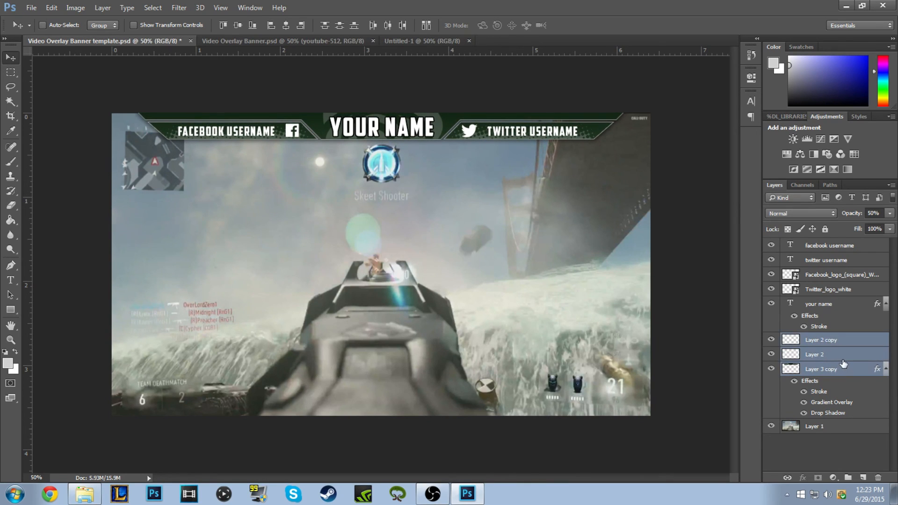
right_click(843, 364)
click(686, 334)
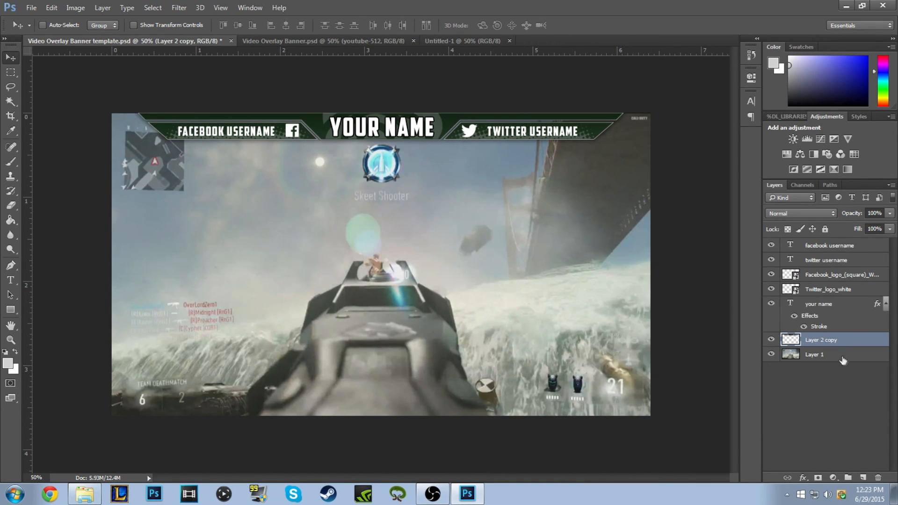
- Nudge the merged banner layer down over the gameplay image and back up to the top edge
key(shift+Down)
key(shift+Down)
key(Down)
key(Down)
key(Down)
key(Down)
key(Down)
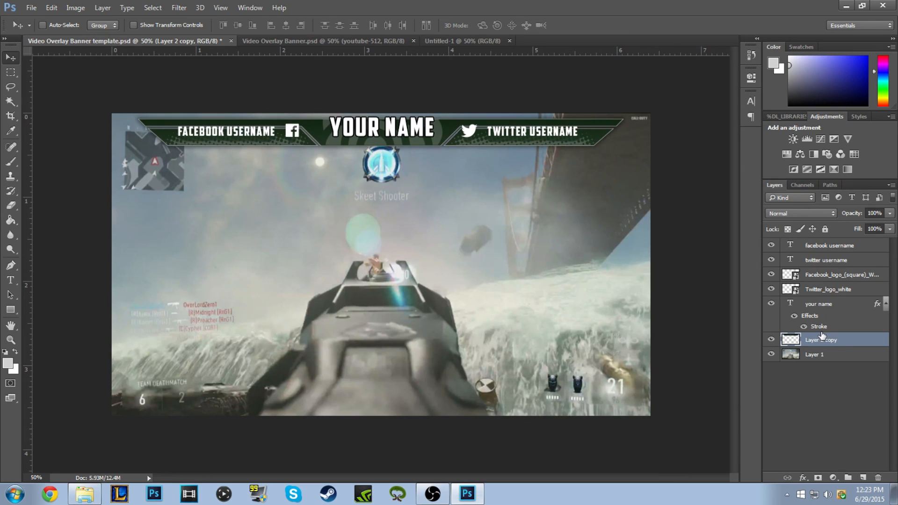
key(Up)
key(Up)
key(Up)
key(Up)
key(Up)
key(Up)
key(Up)
key(Up)
key(Up)
key(Up)
key(Up)
key(Up)
key(Up)
key(Up)
key(Up)
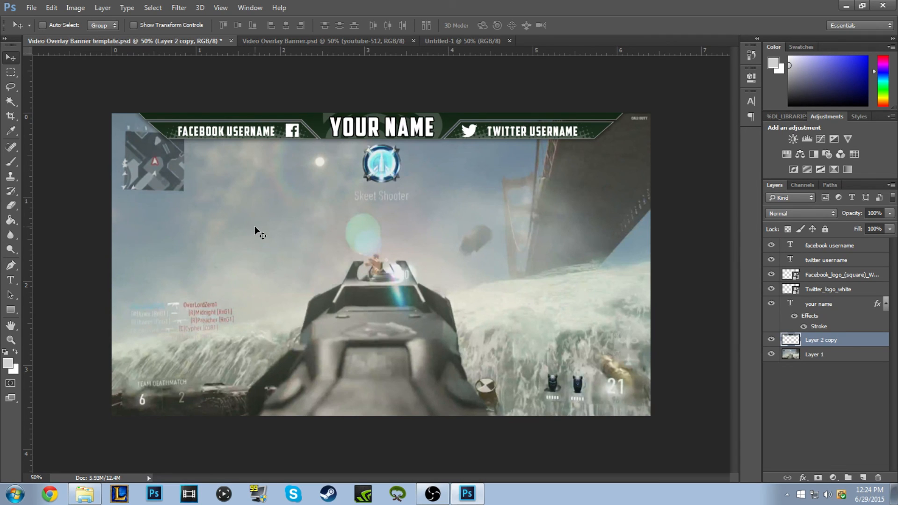
- Step back through the nudges and the layer merge to get the three separate banner layers again
click(52, 8)
click(61, 38)
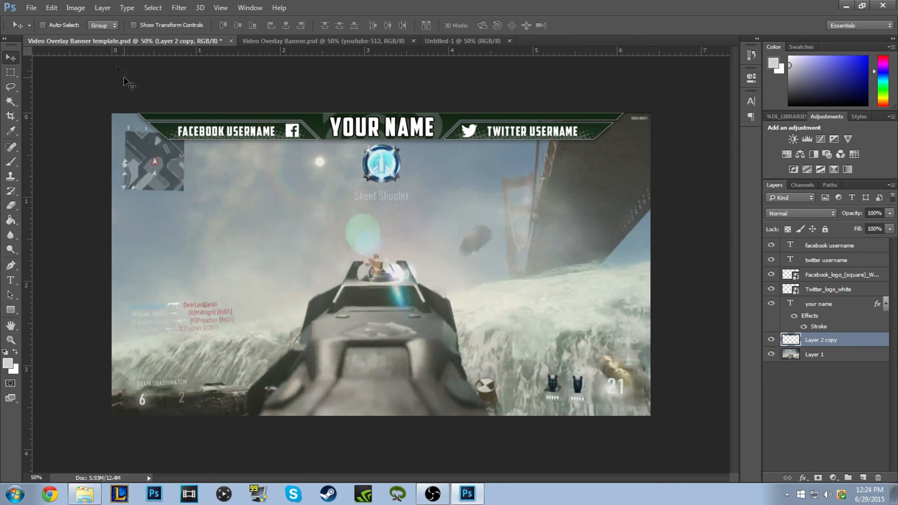
click(51, 7)
click(61, 38)
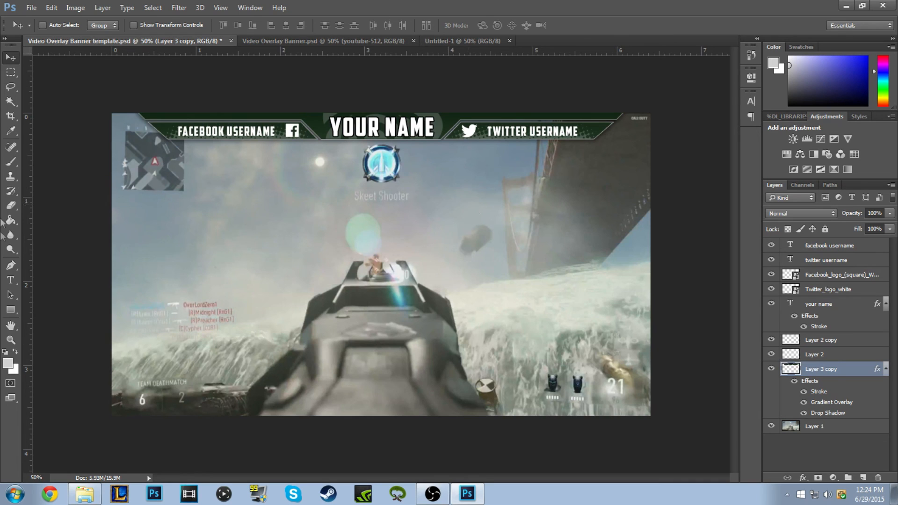
- Switch to the desktop's Editing Packs (Photoshop) folder and open the Rated 40k Jedi Pack folder
click(862, 5)
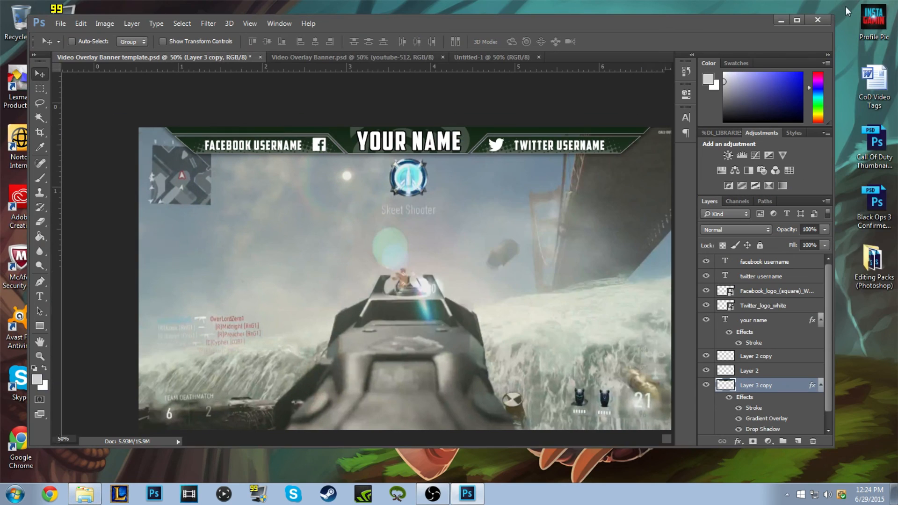
double_click(873, 264)
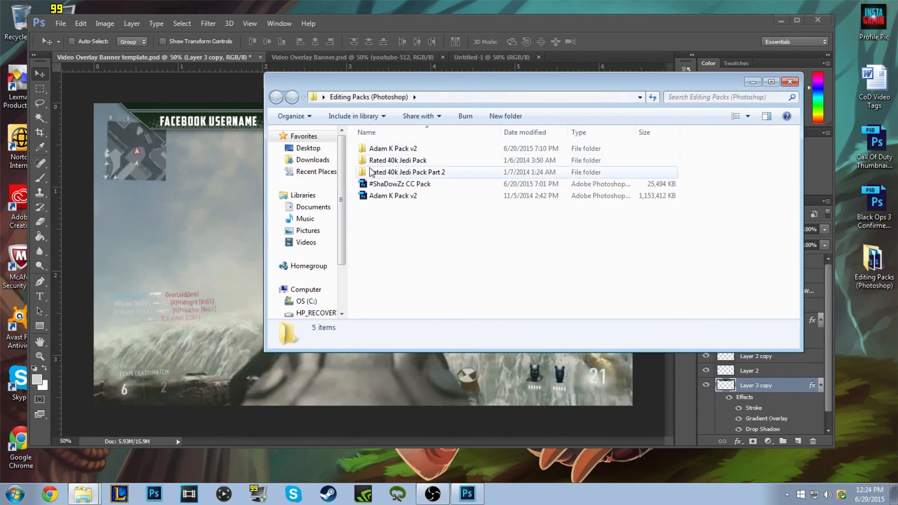
click(412, 161)
ctrl+click(444, 171)
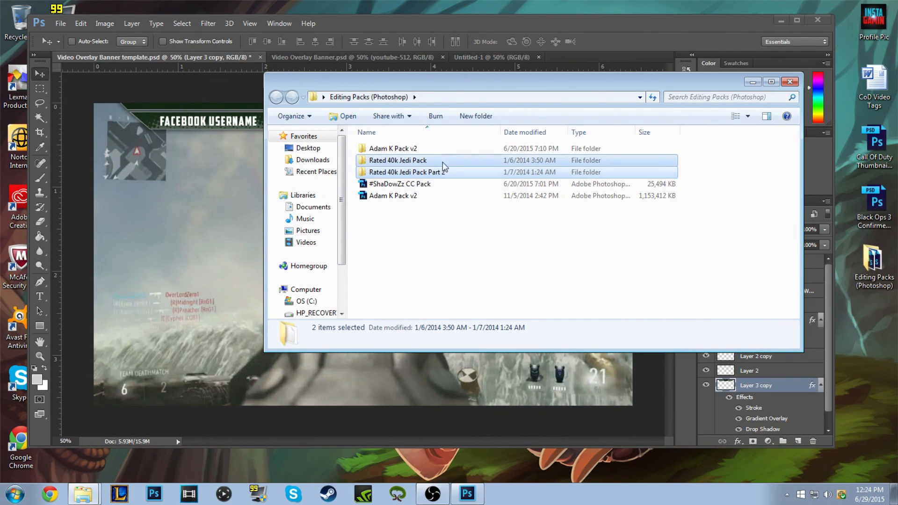
double_click(442, 161)
click(442, 161)
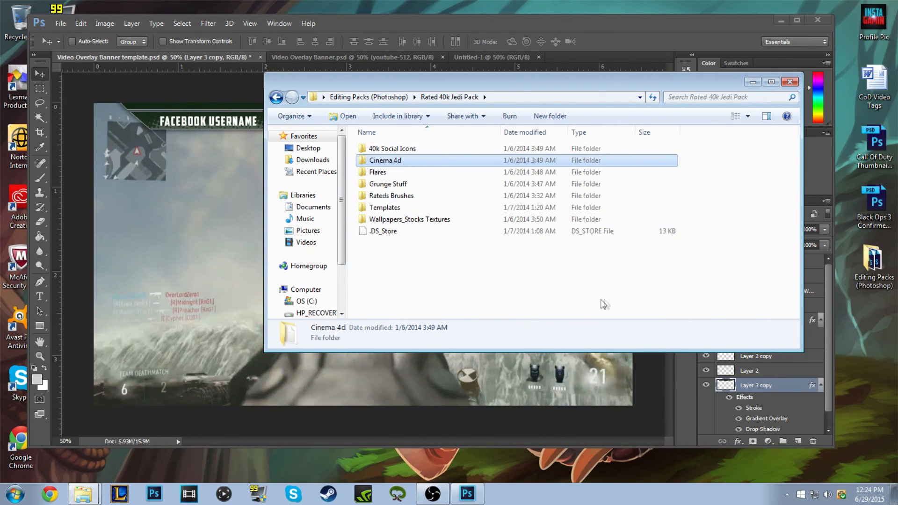
- Look inside the Rateds Brushes folder for its brush file and return to the Rated 40k Jedi Pack folder
double_click(405, 196)
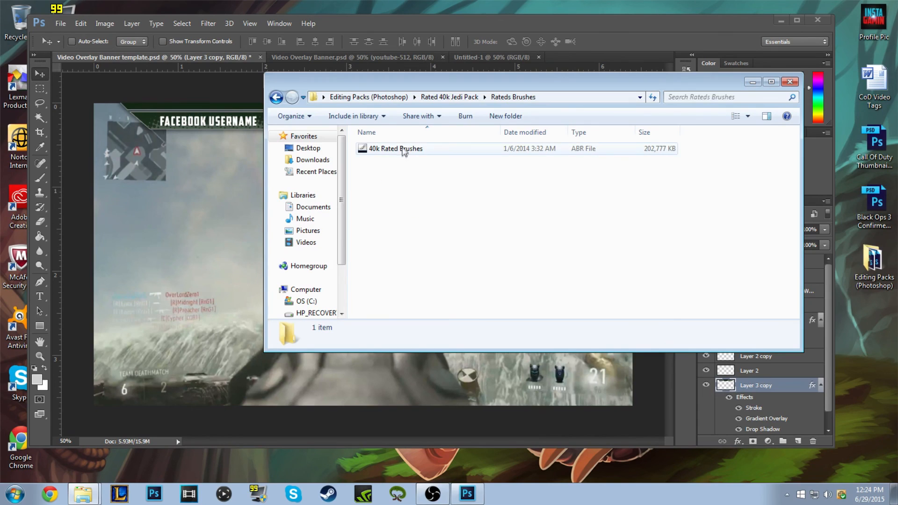
click(276, 96)
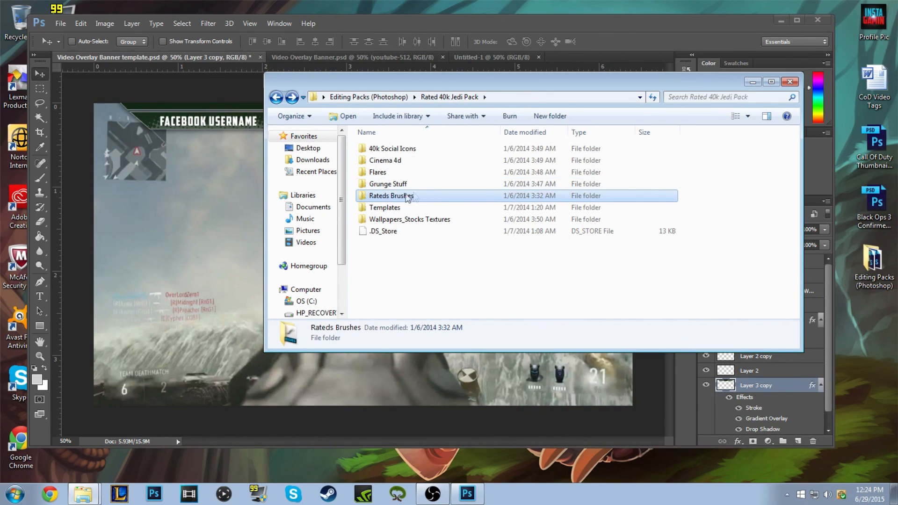
double_click(399, 195)
click(276, 97)
click(473, 279)
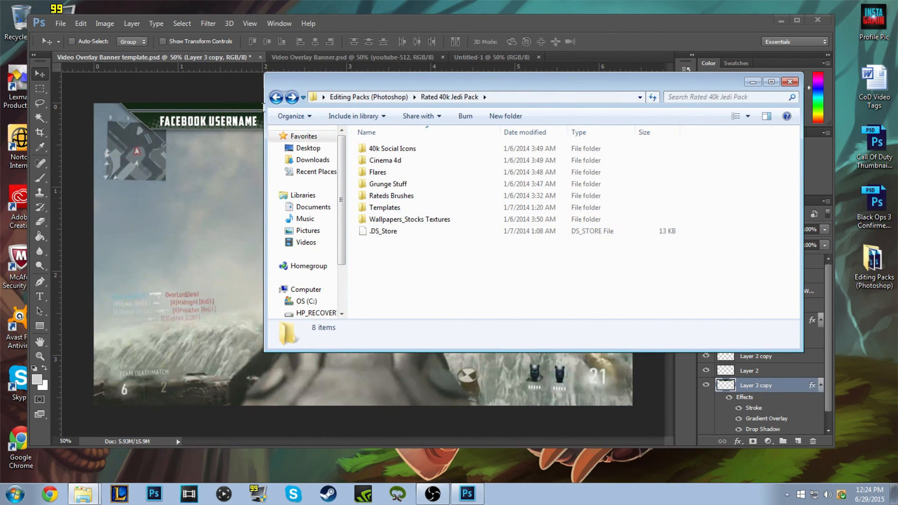
- Examine the Rated 40k Jedi Pack Part 2 folder, revisit the first pack, and return to the maximized Photoshop window
click(276, 97)
double_click(392, 172)
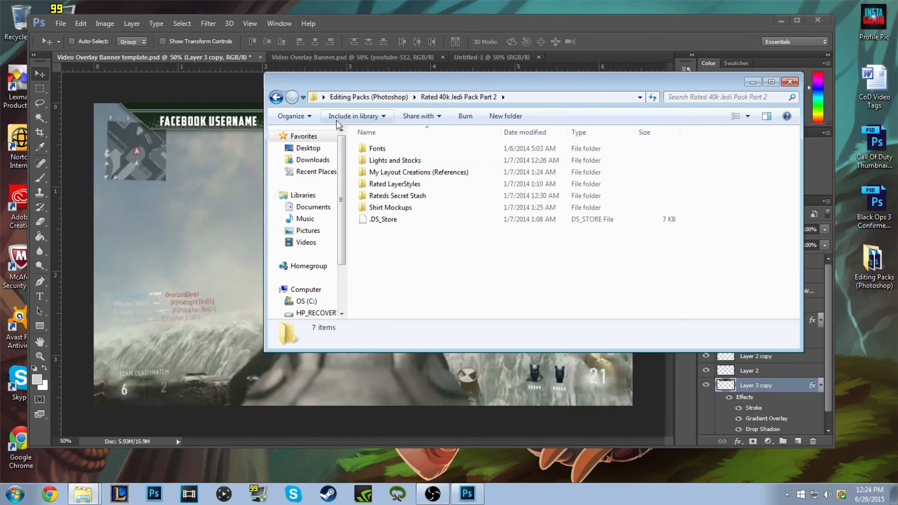
click(276, 97)
double_click(392, 160)
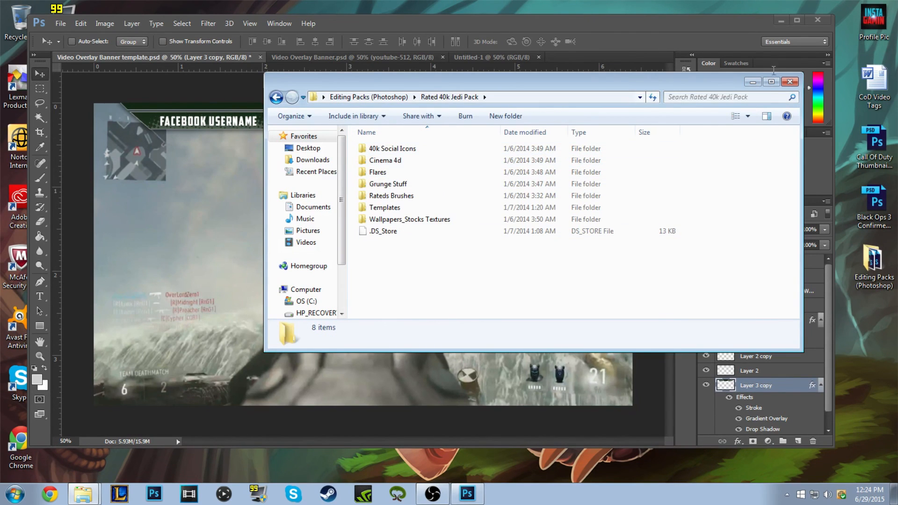
click(790, 82)
click(802, 21)
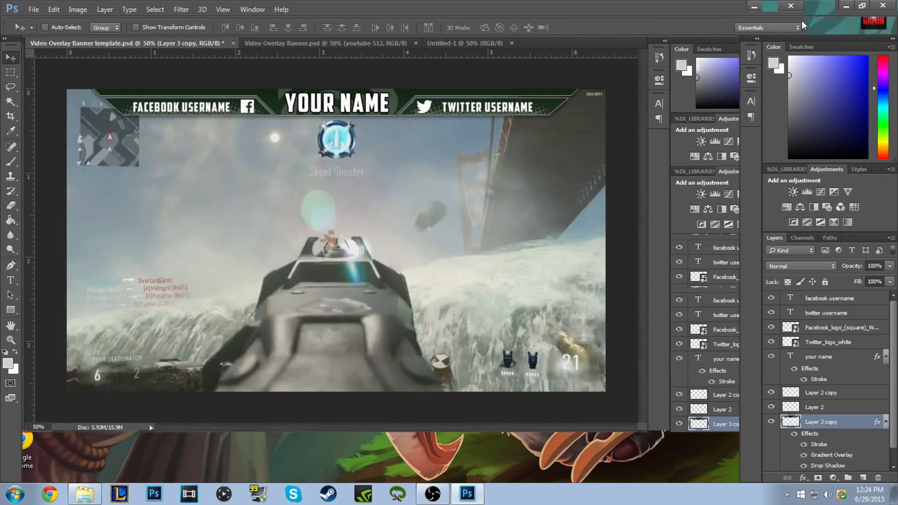